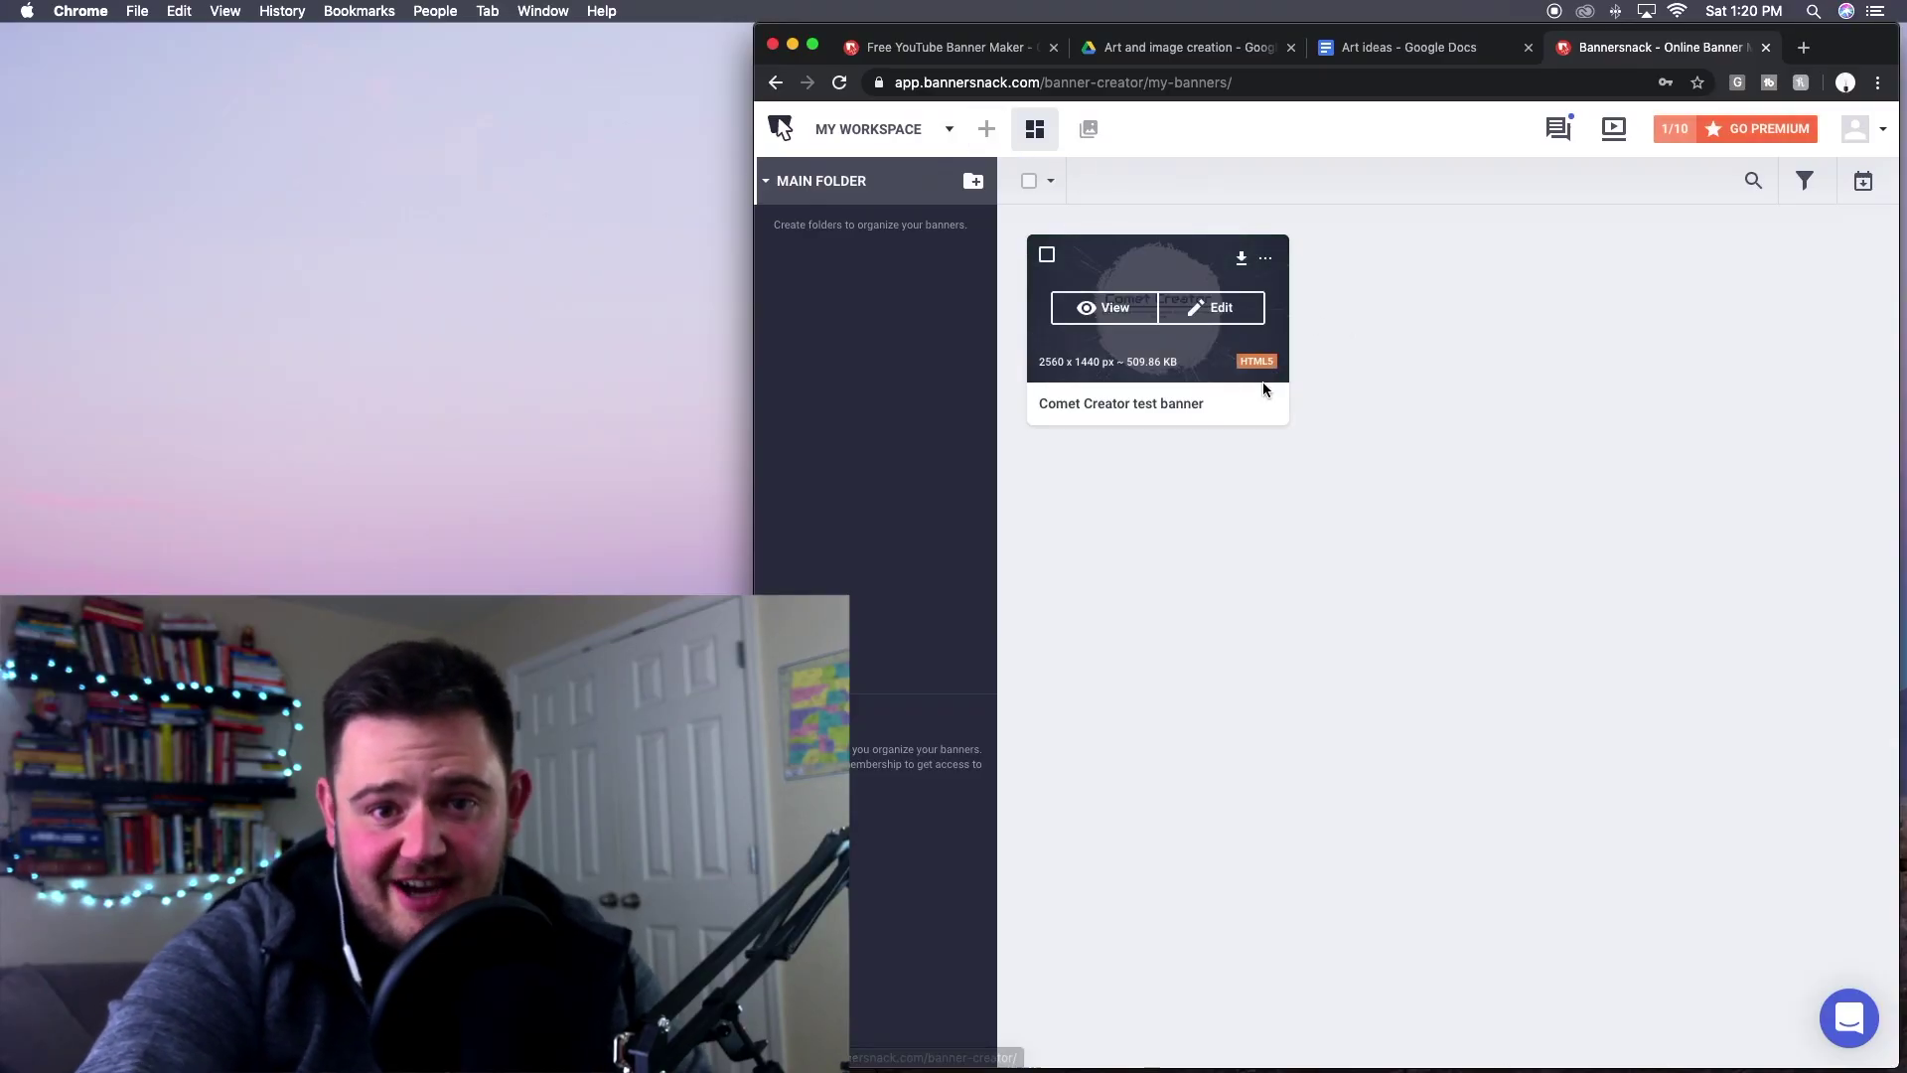
Step: Start a new banner and choose to make a single banner
left_click(986, 128)
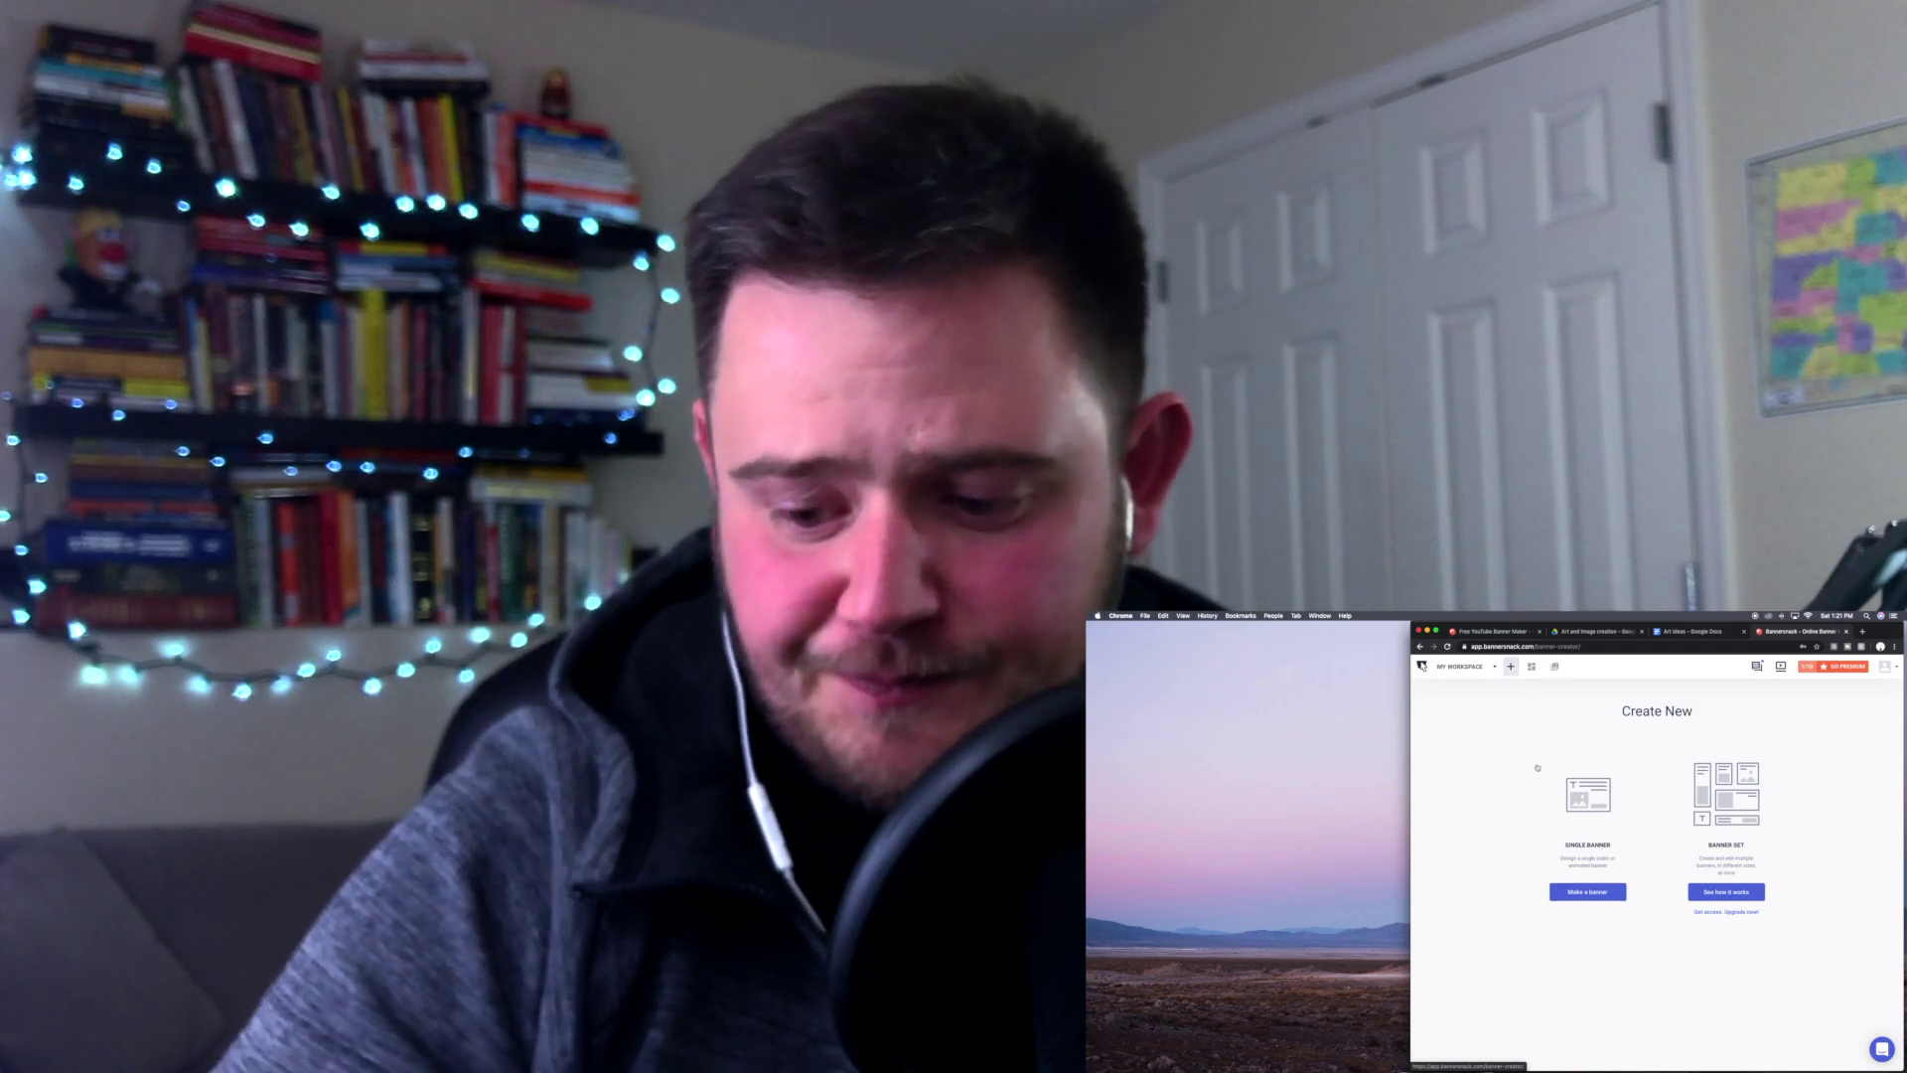
left_click(1587, 890)
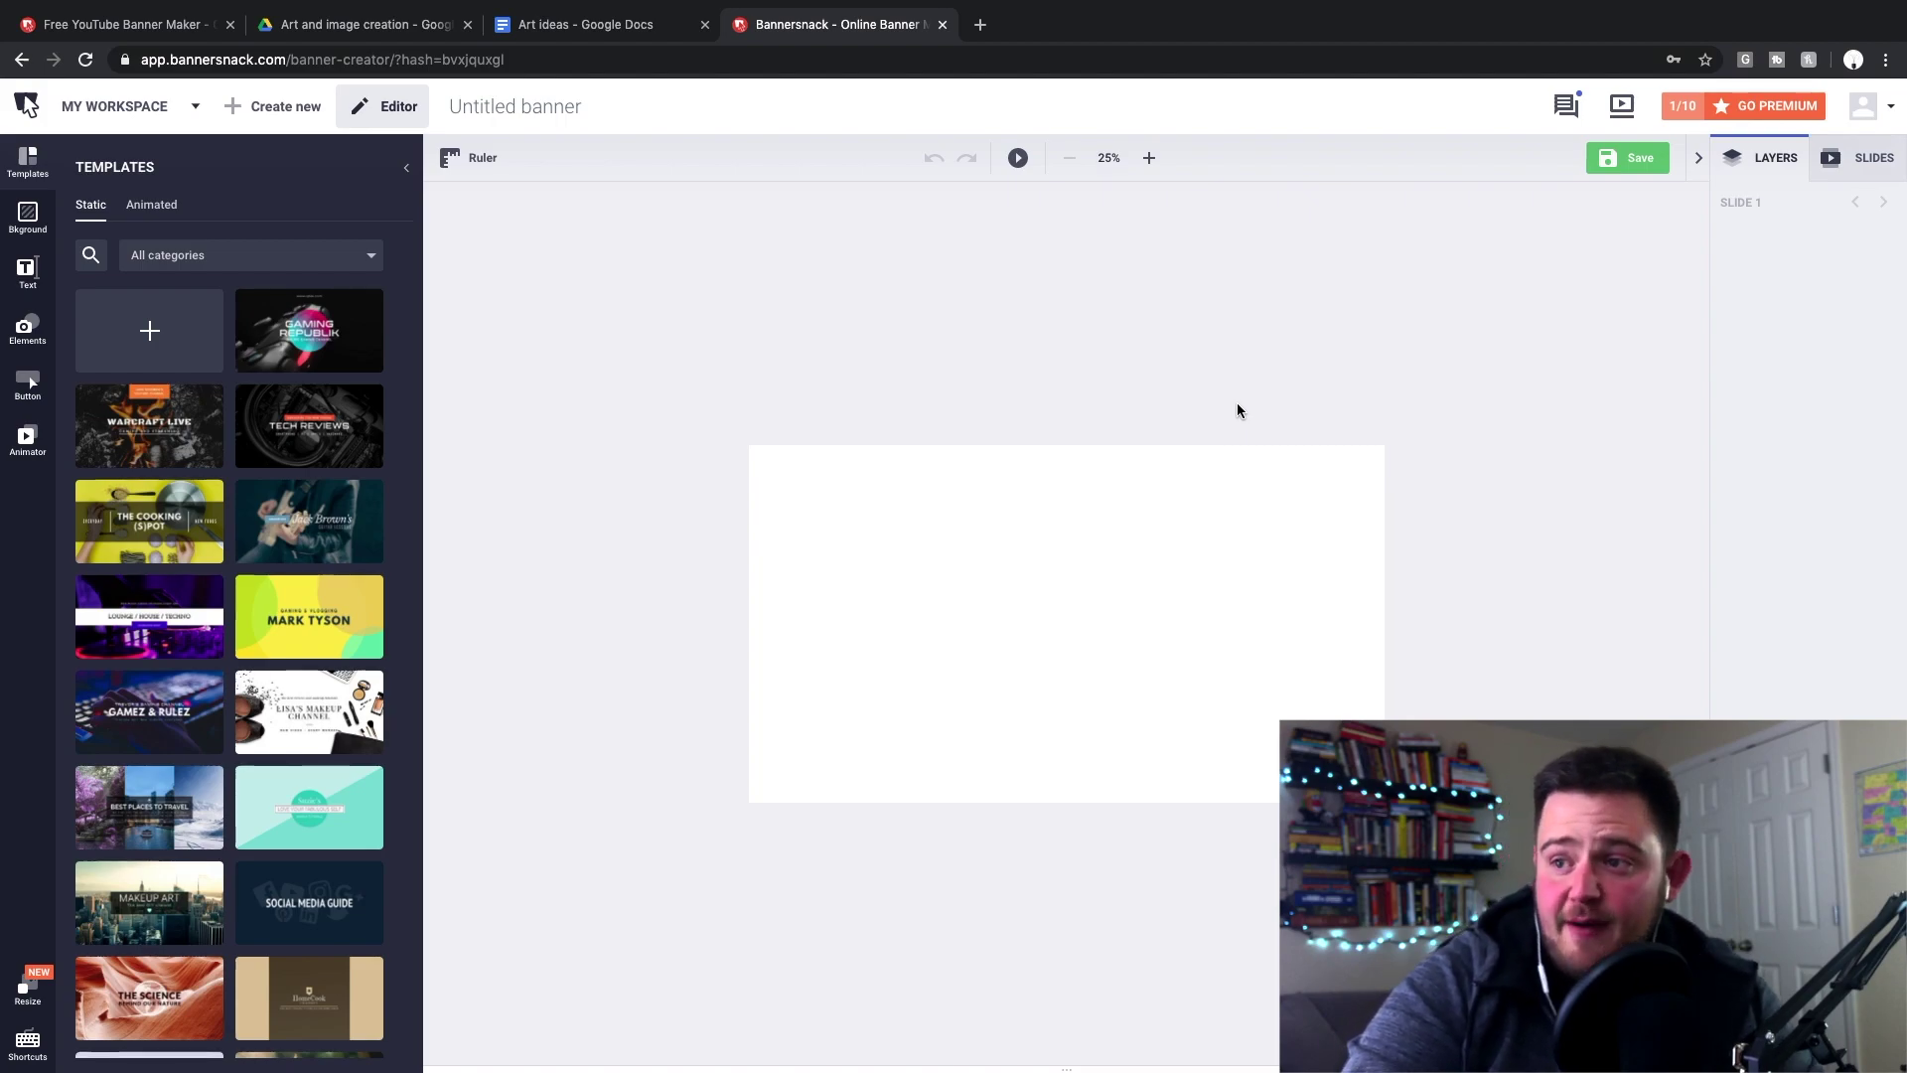
Step: Bring up the background settings for the blank YouTube channel cover banner
left_click(28, 220)
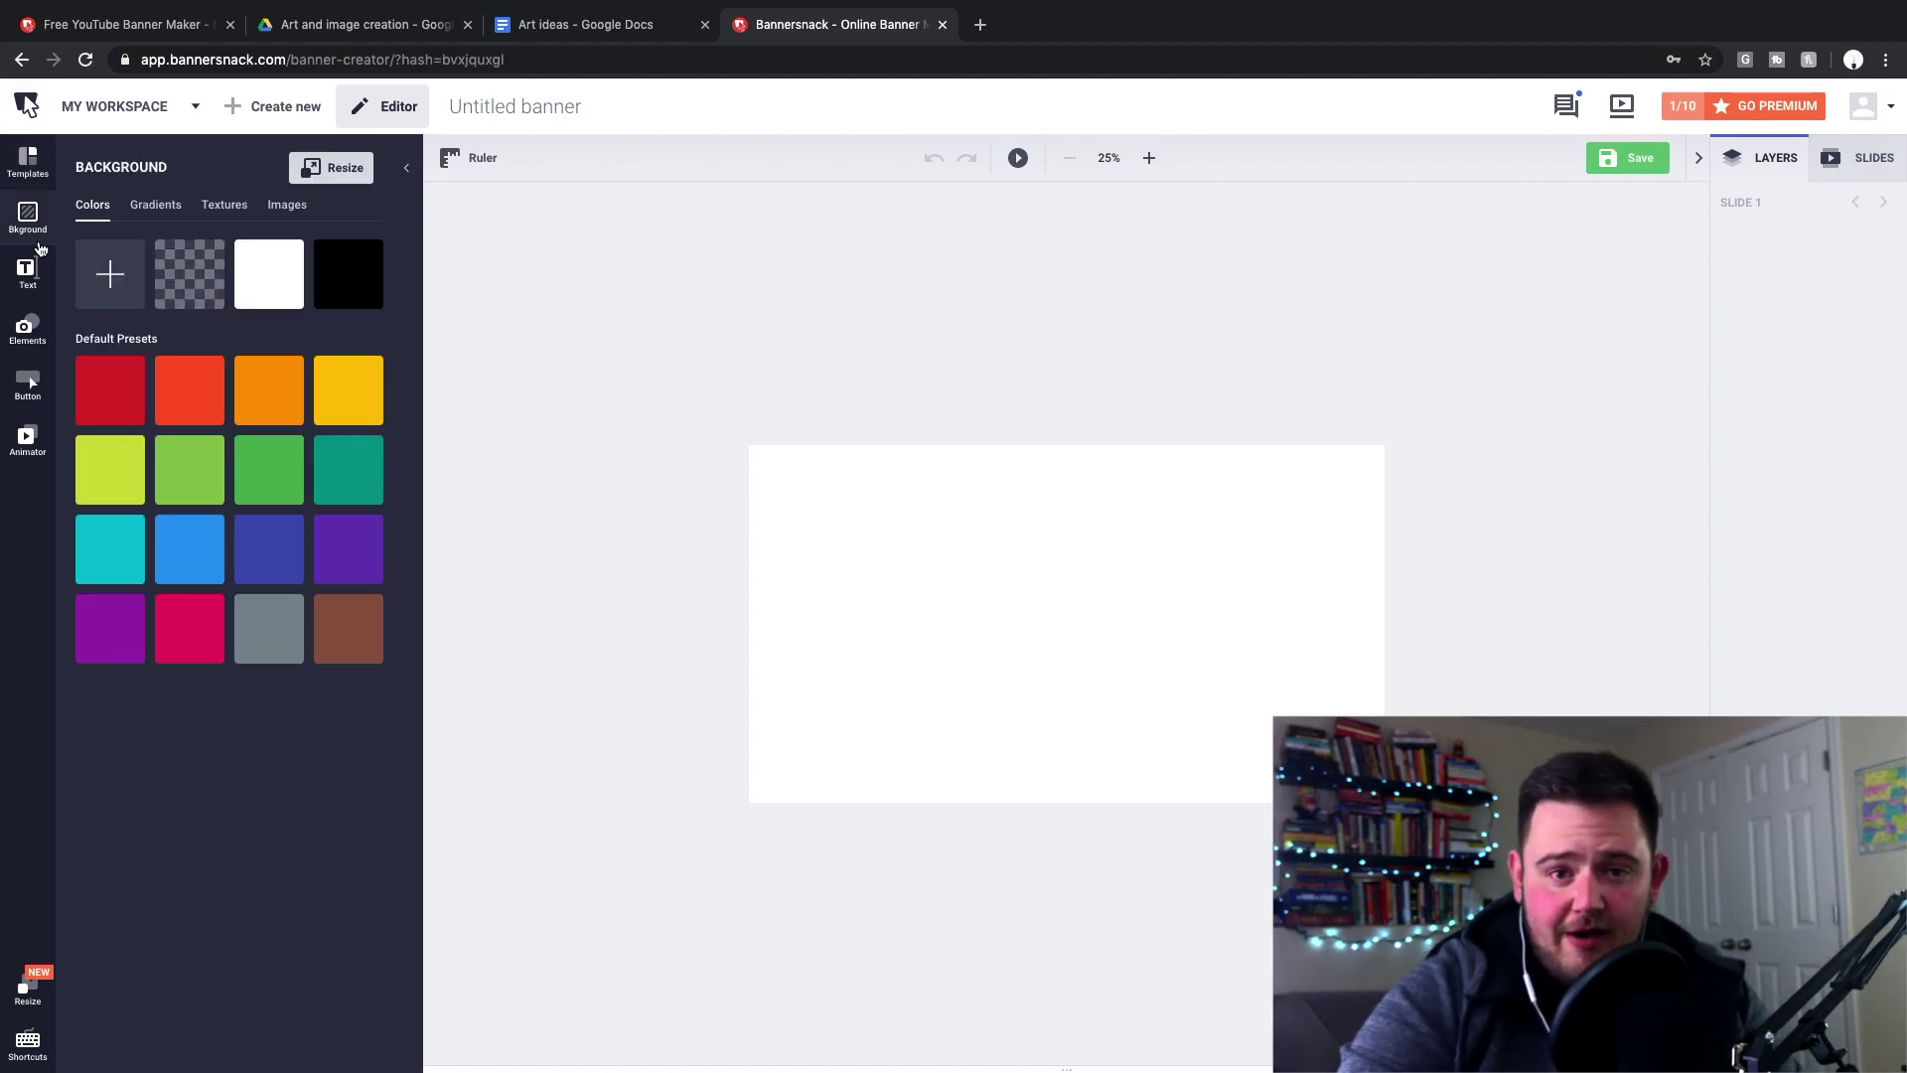
Step: Search stock images for 'space' and make the star-burst photo the background
left_click(301, 213)
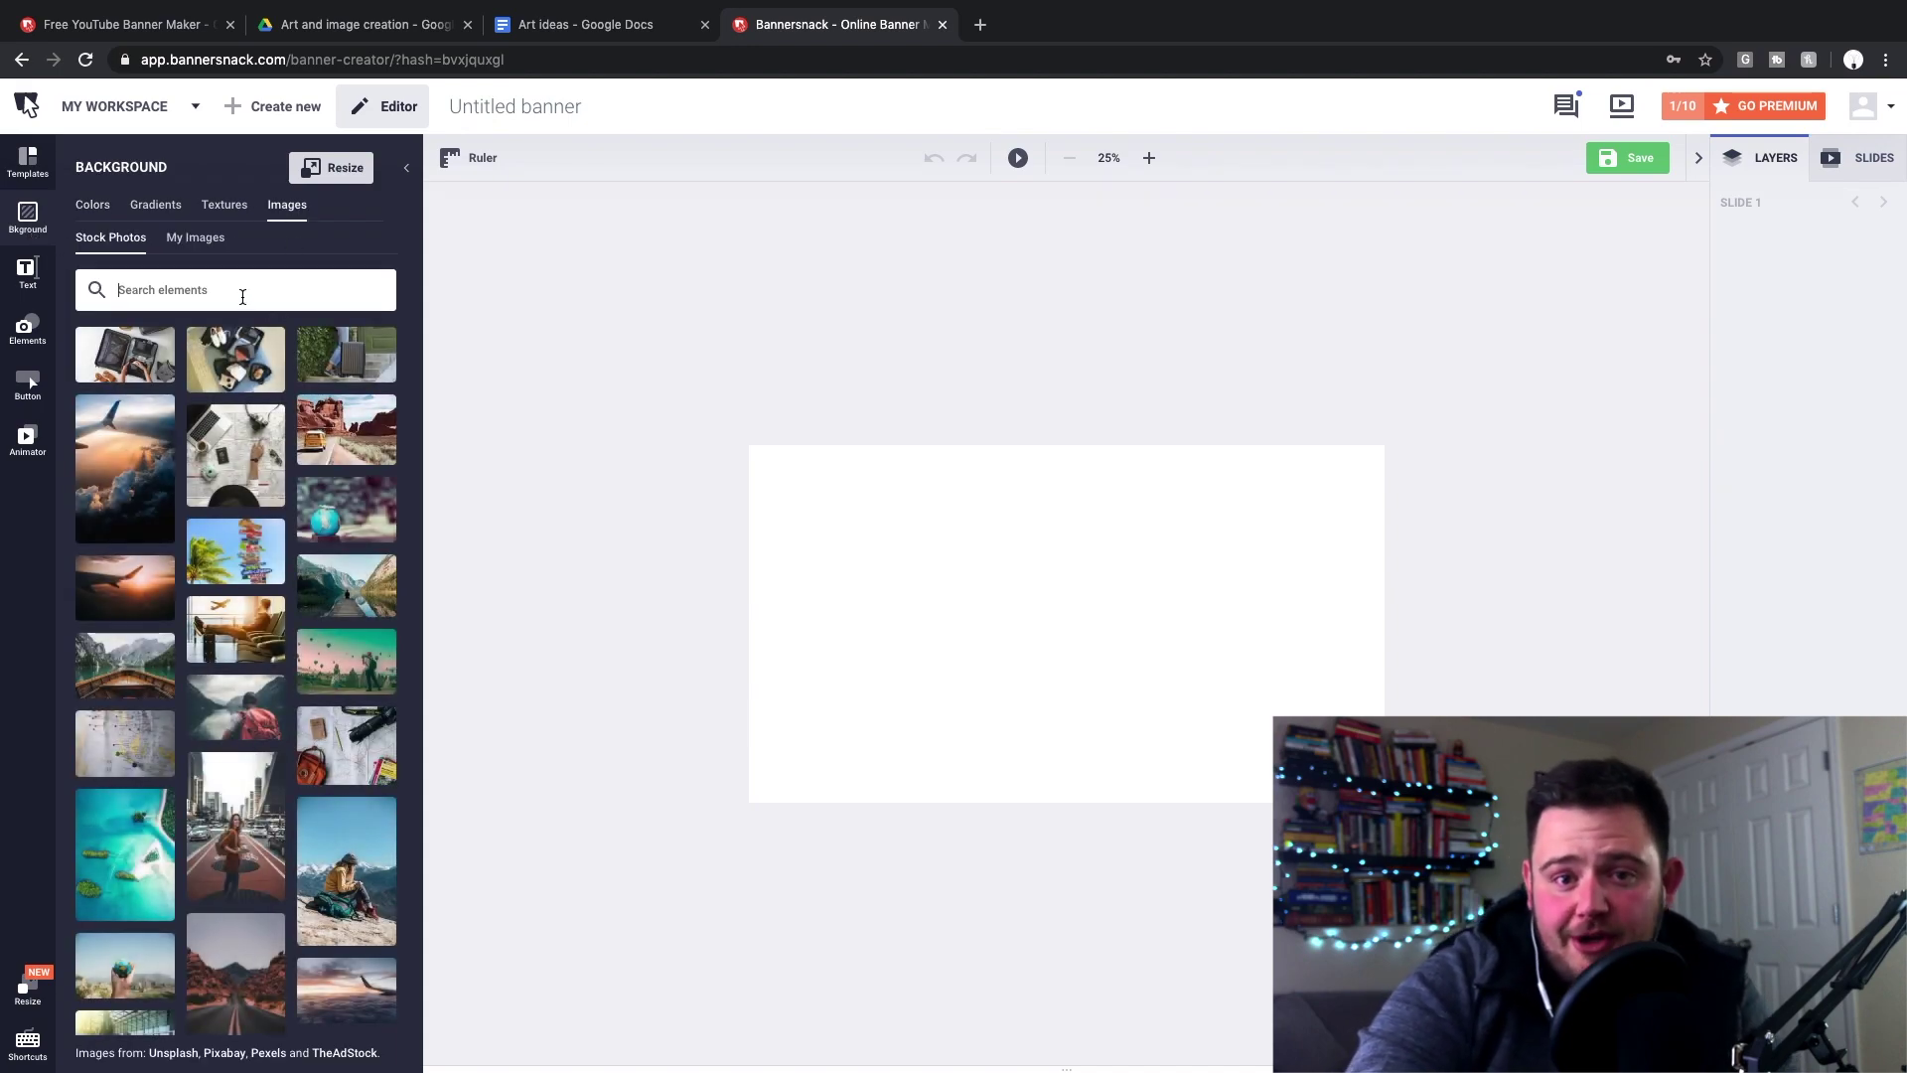
left_click(243, 297)
type("space")
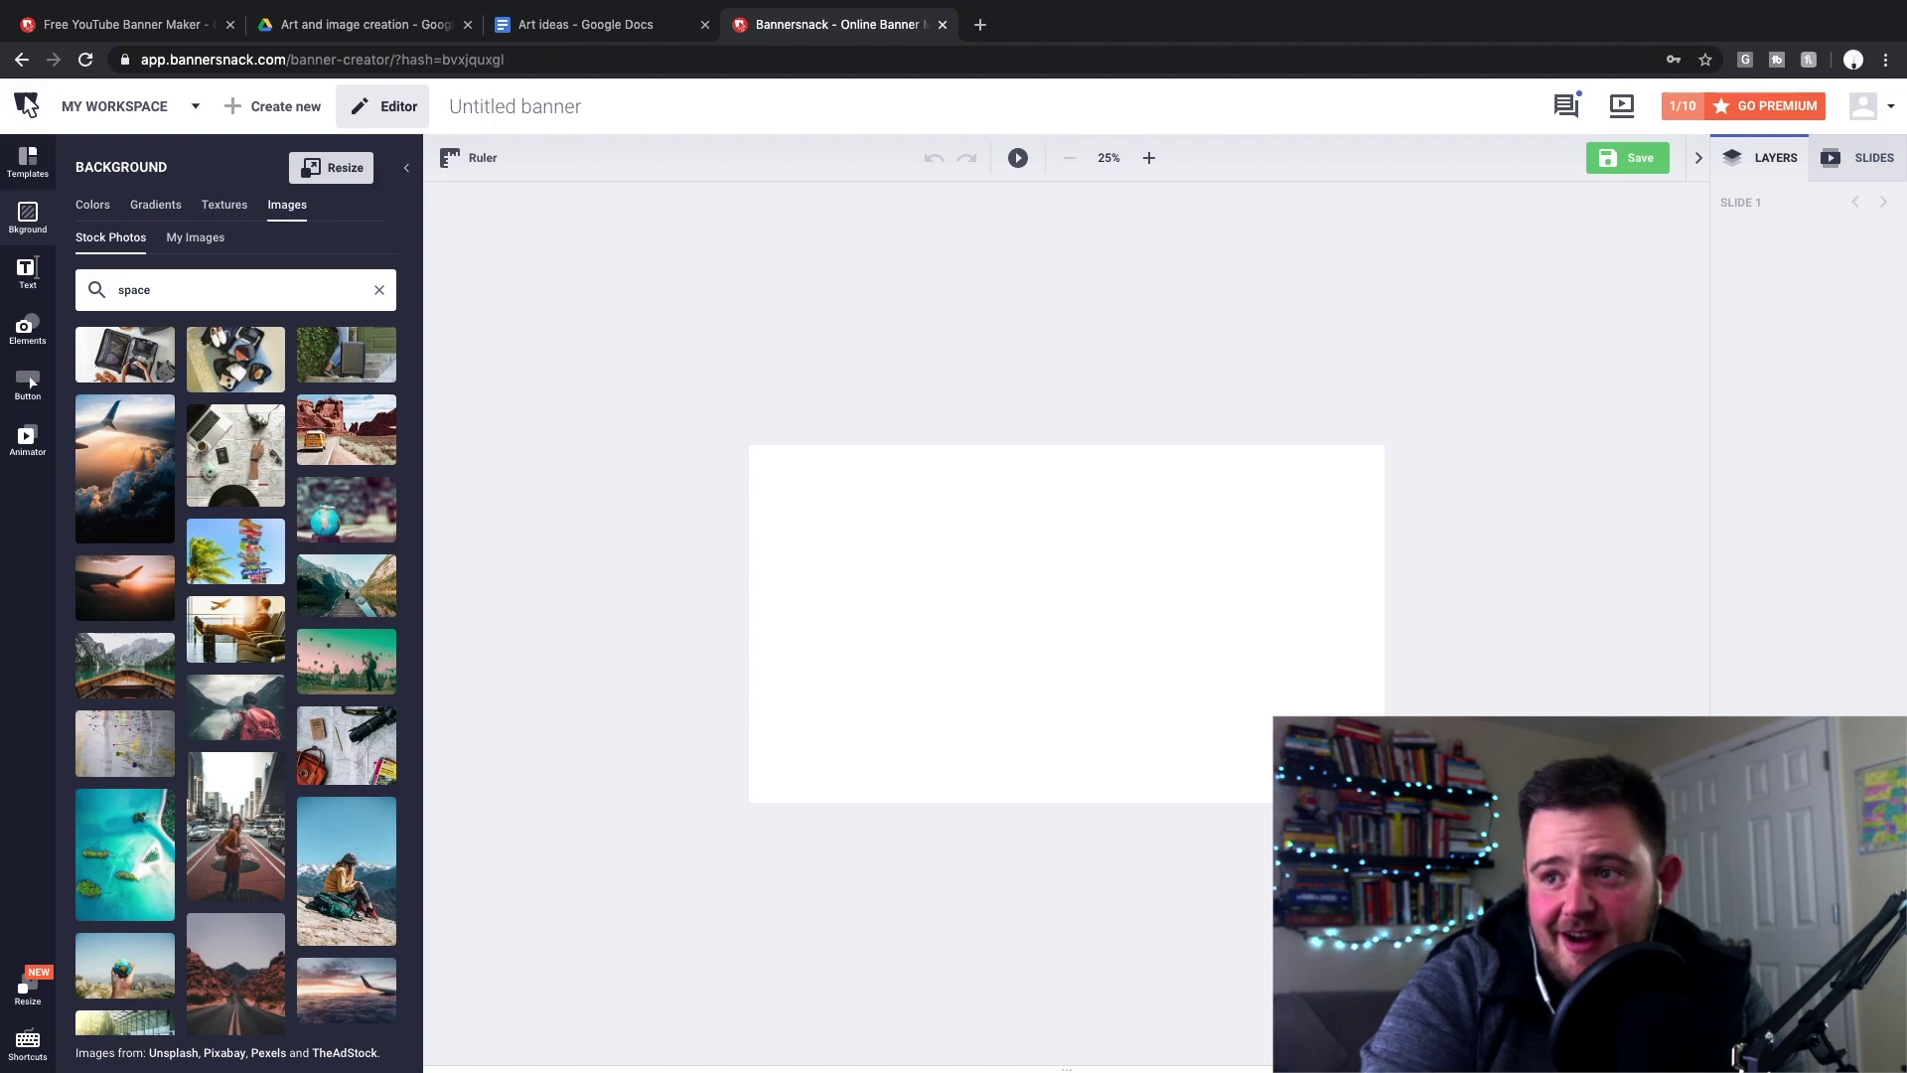
key("Return")
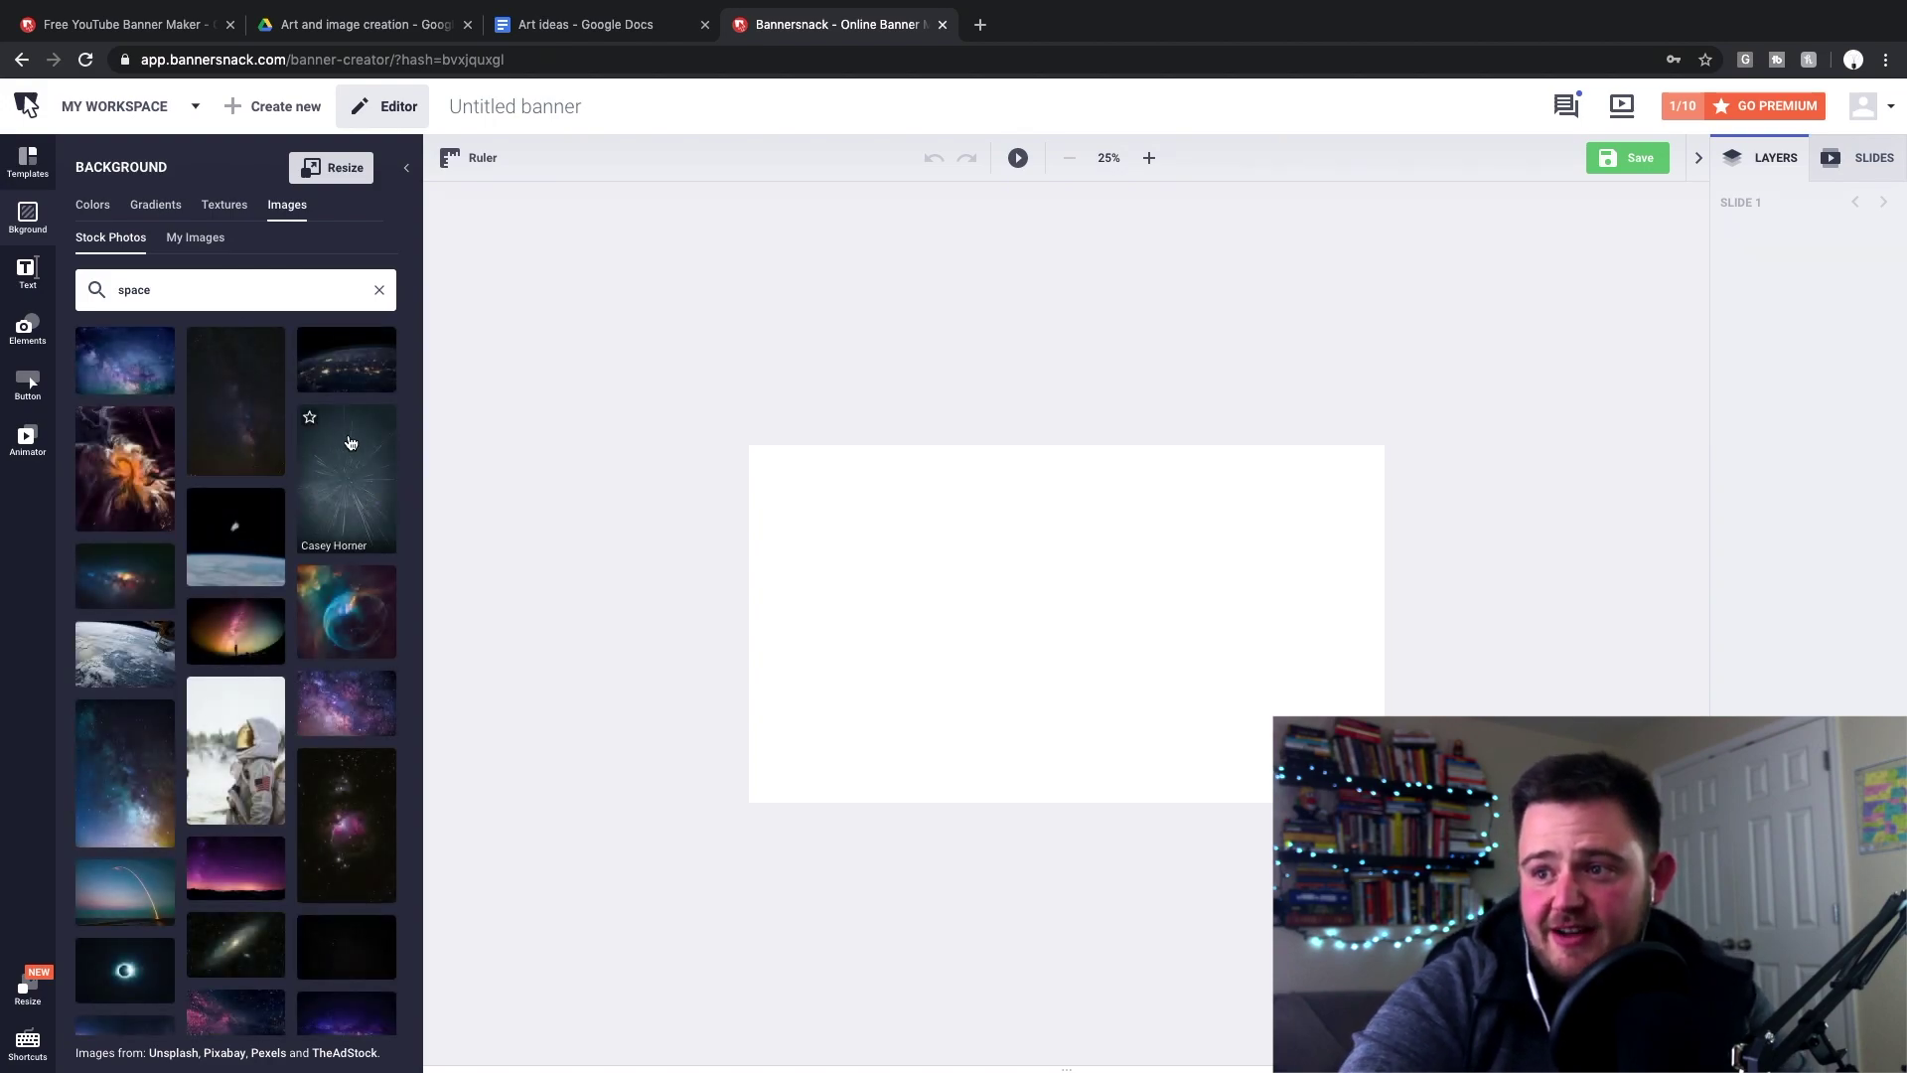
left_click(340, 483)
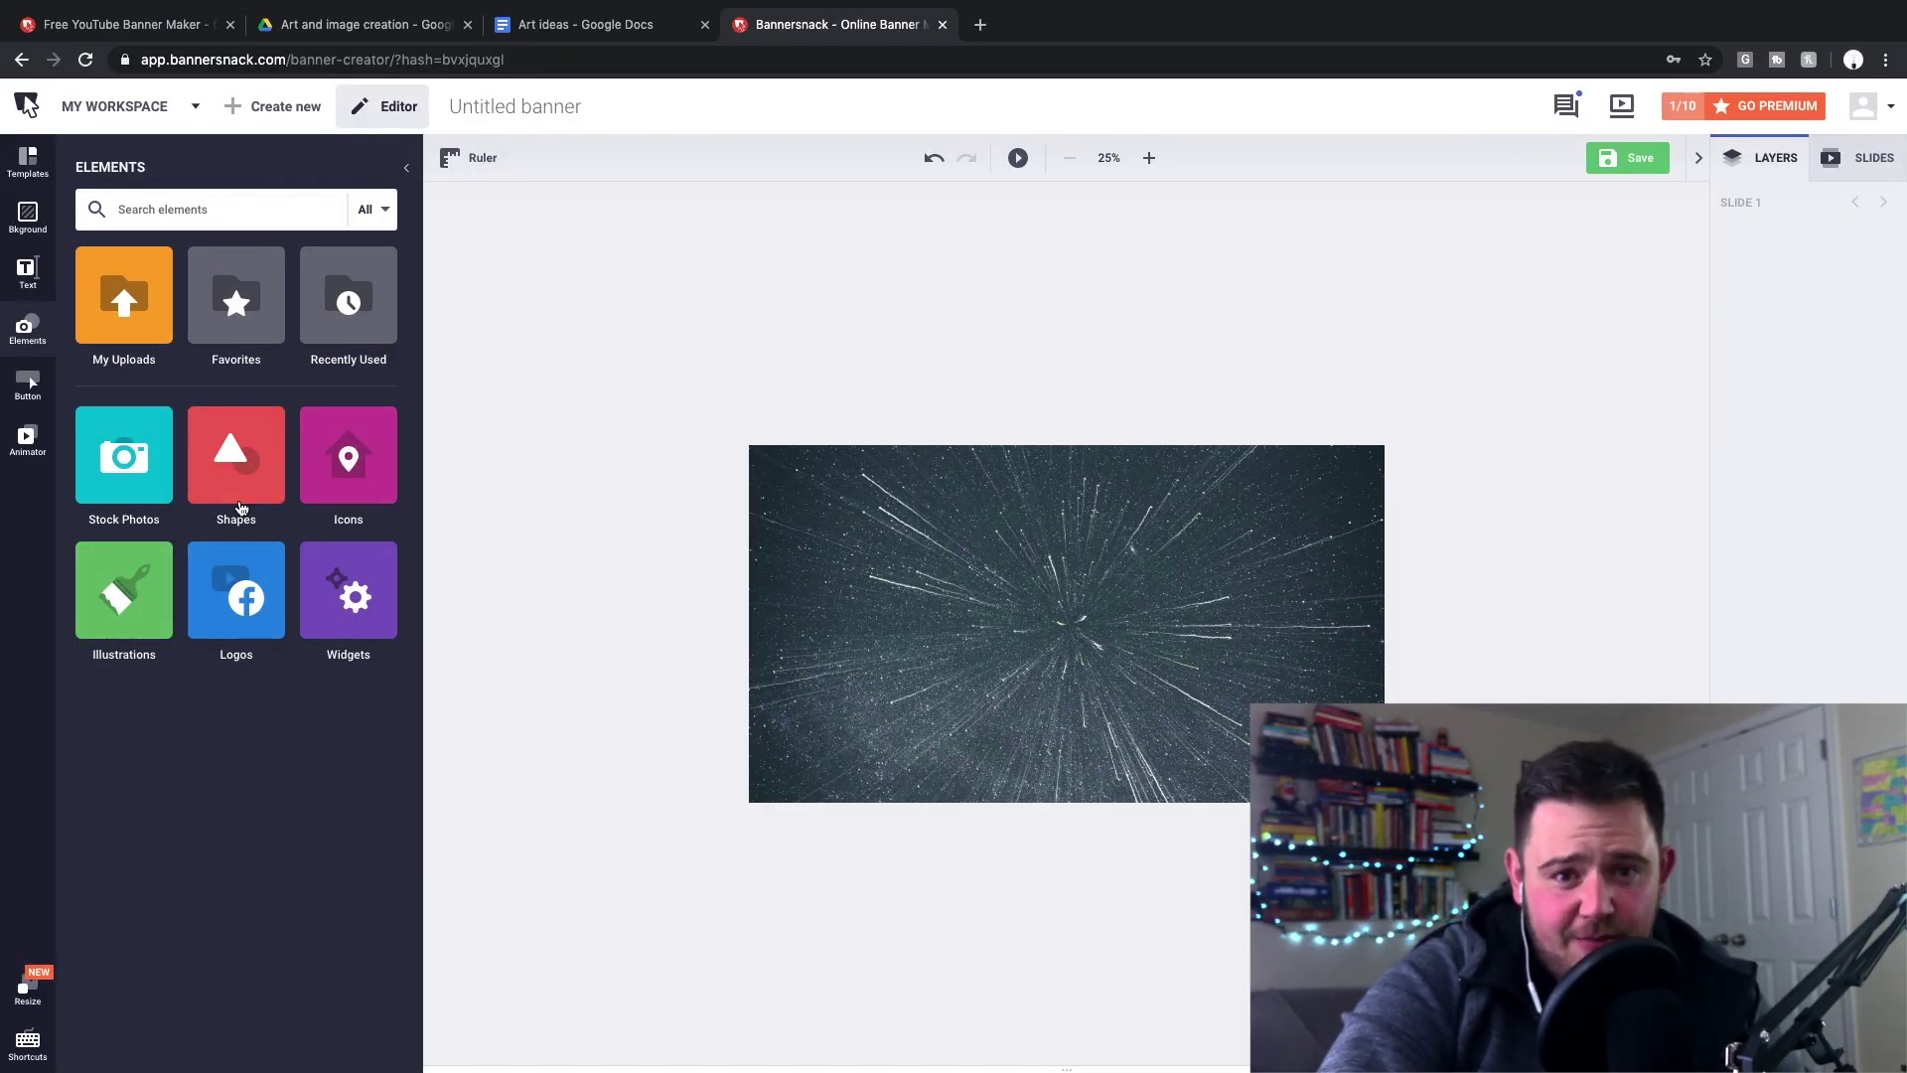
Step: Add a rough circle from the Brushed shapes, centre it on the banner and enlarge it
left_click(240, 505)
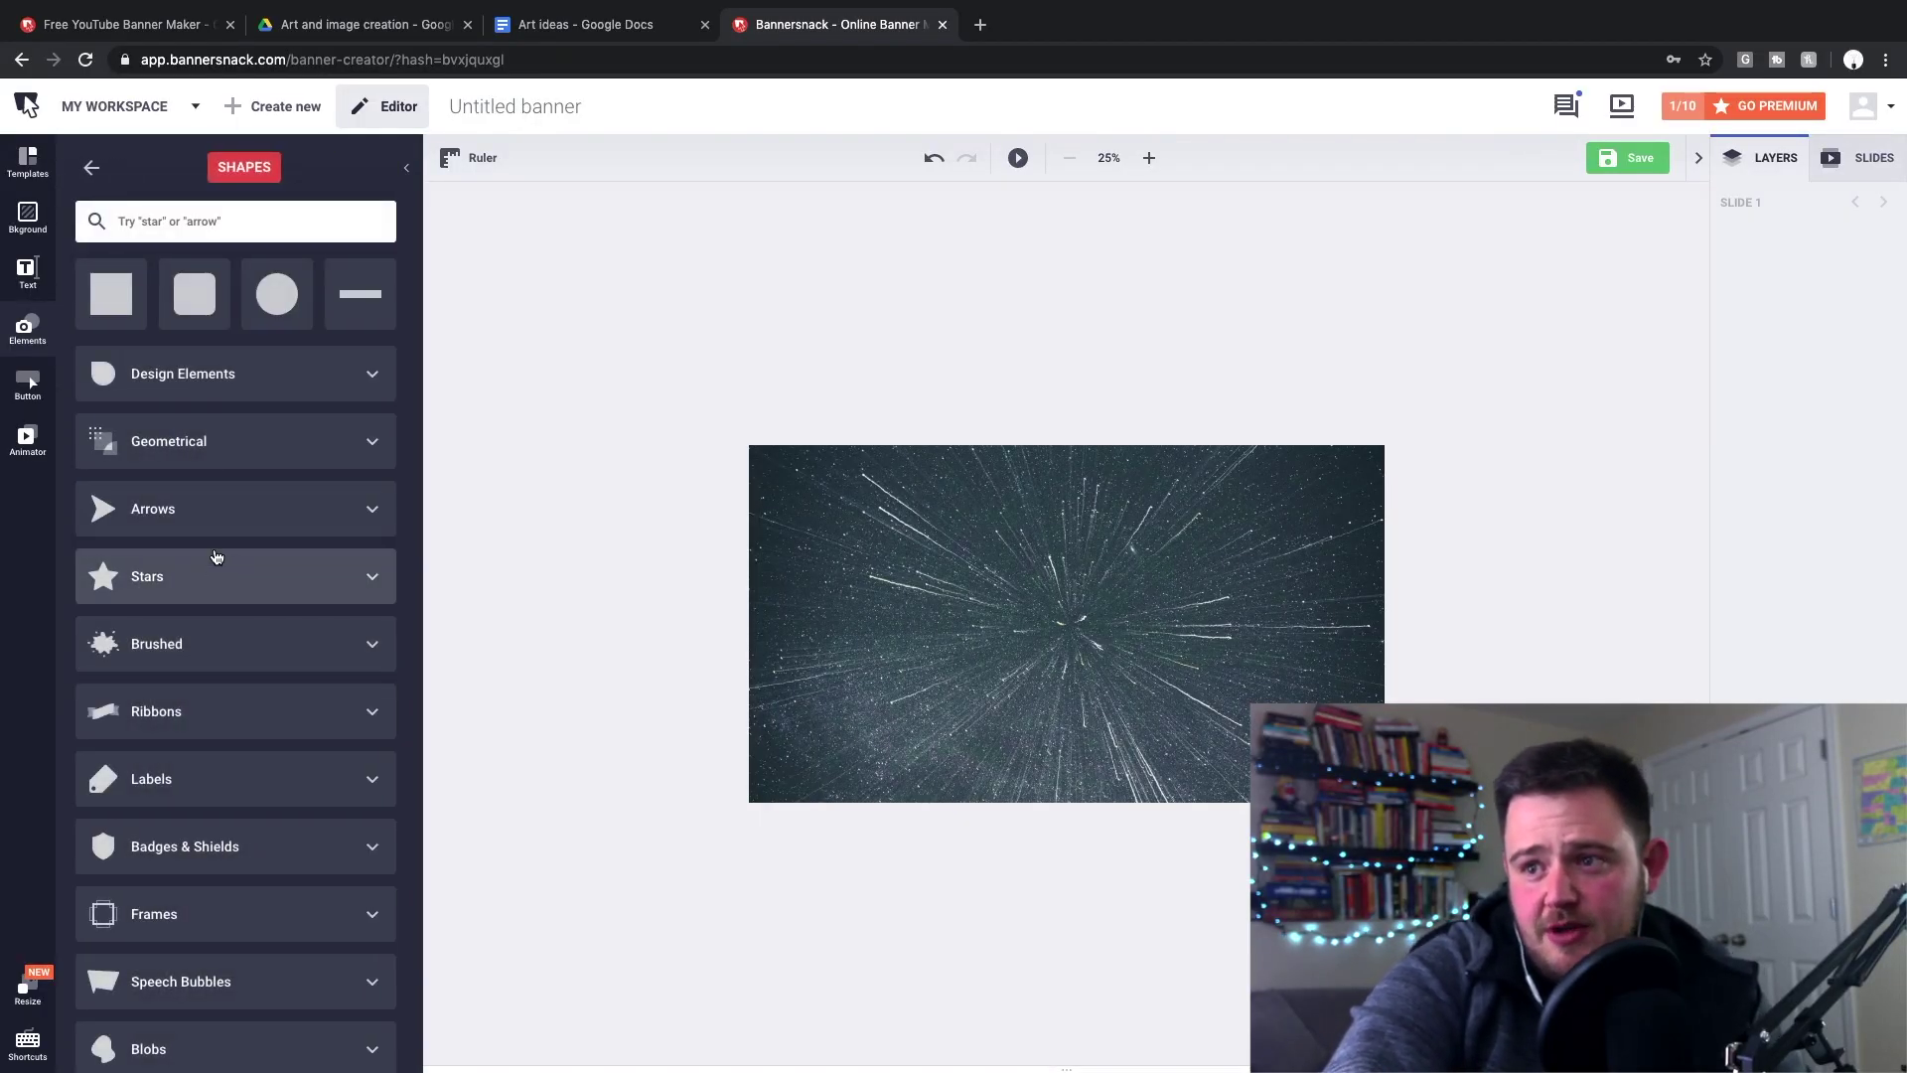
left_click(224, 648)
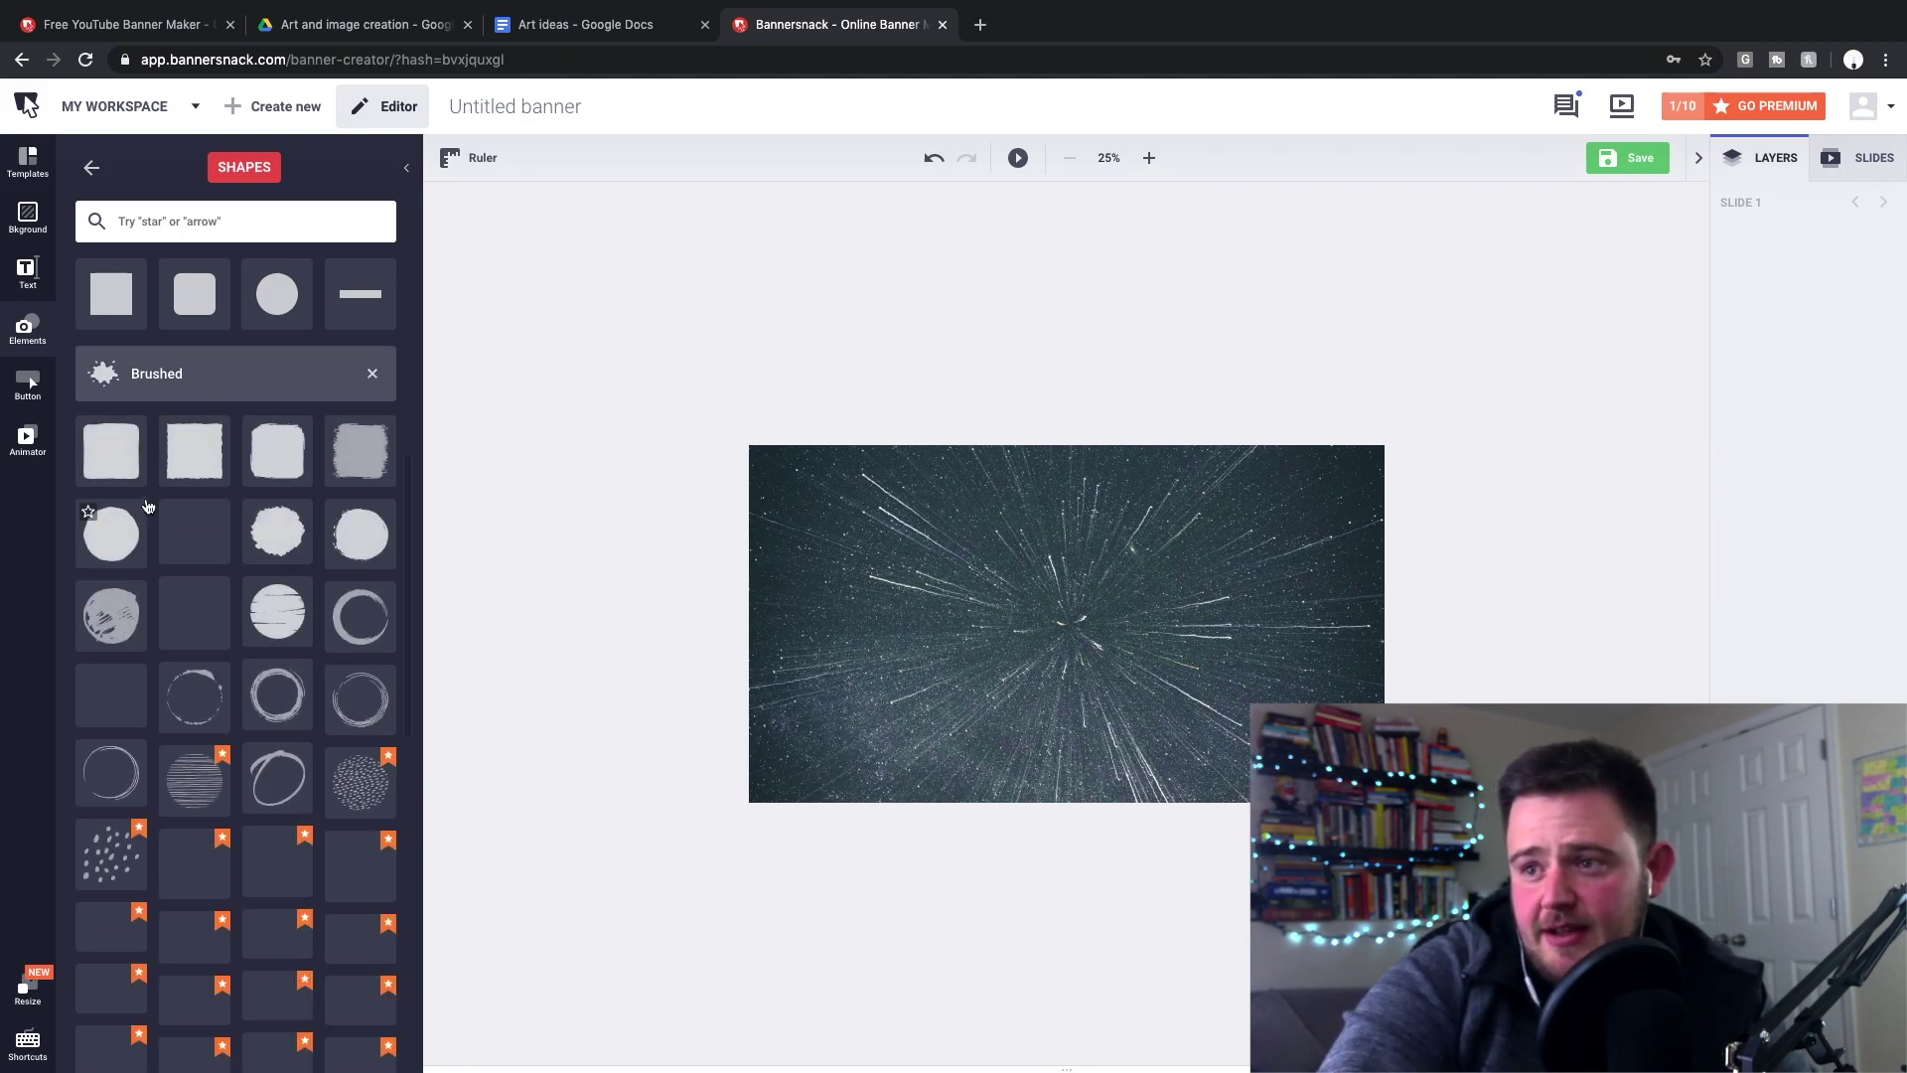
scroll(199, 695, "down", 1)
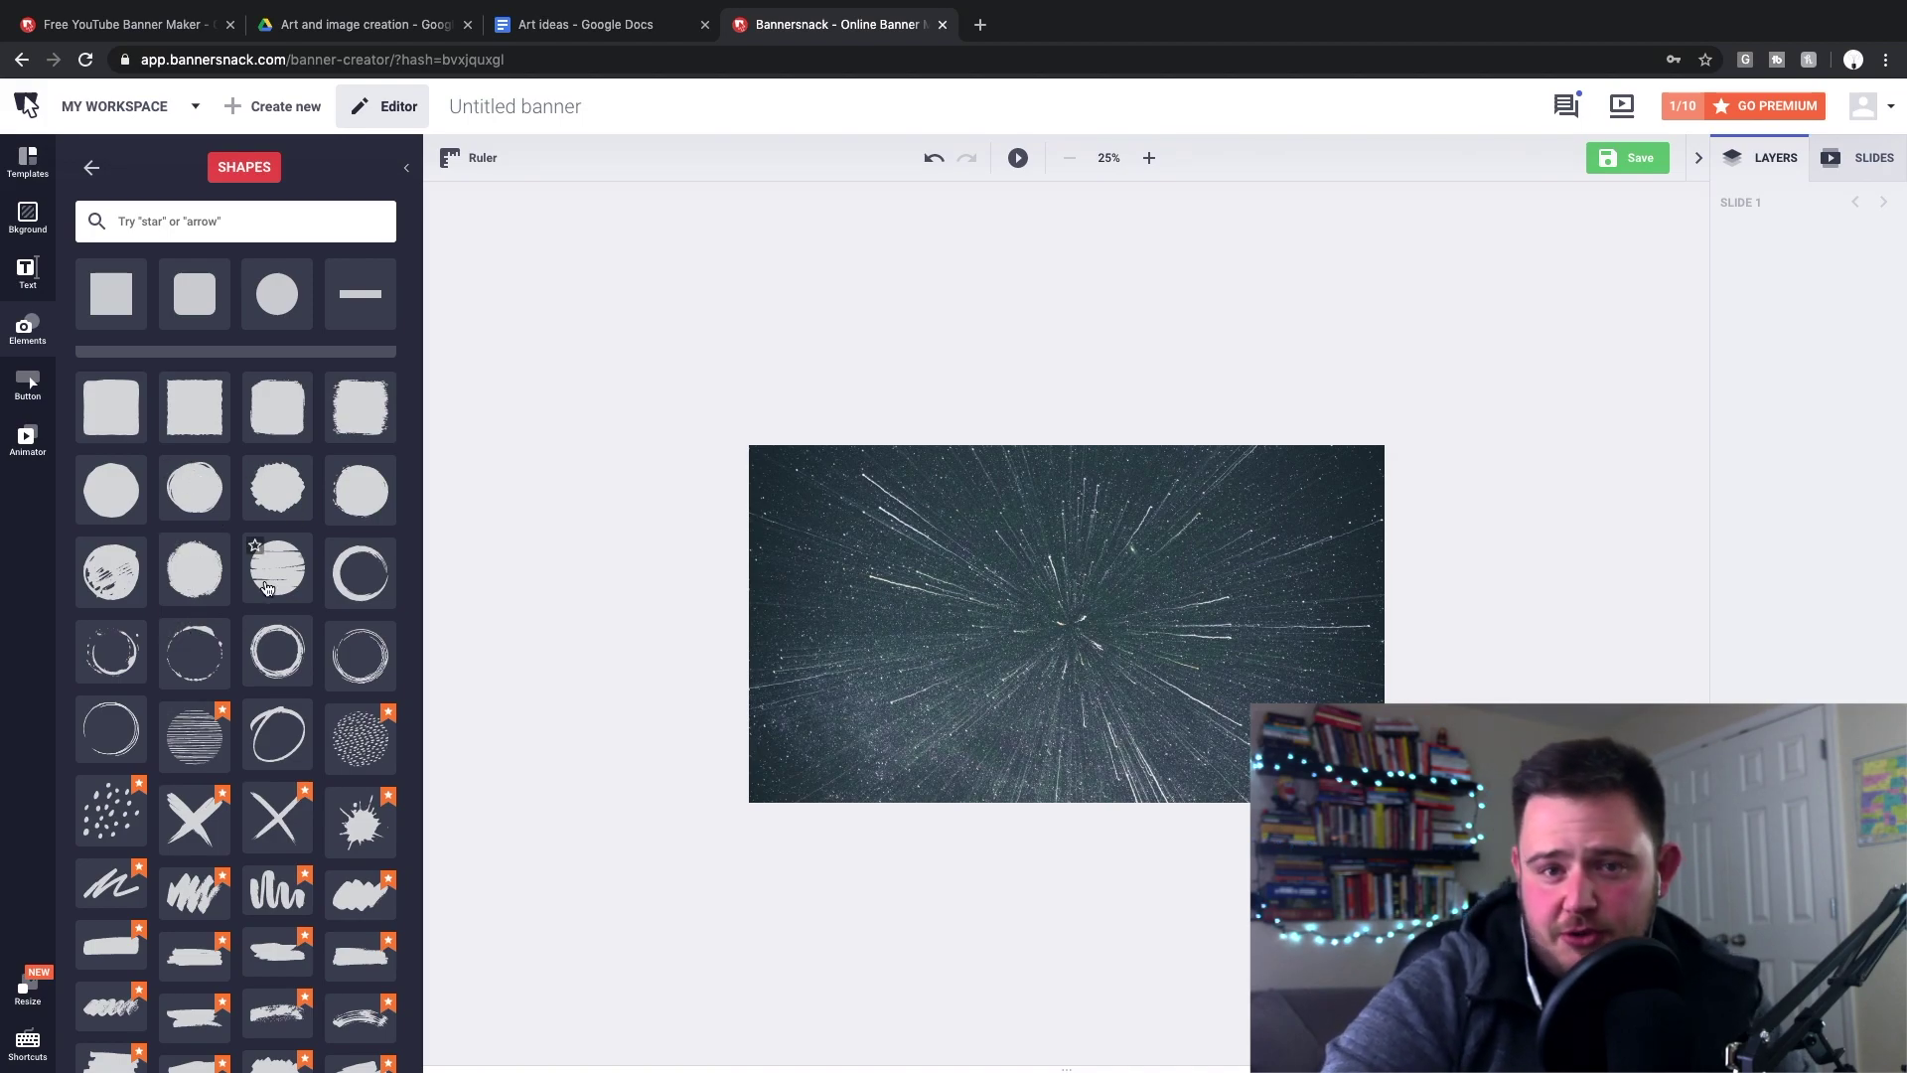
left_click(200, 493)
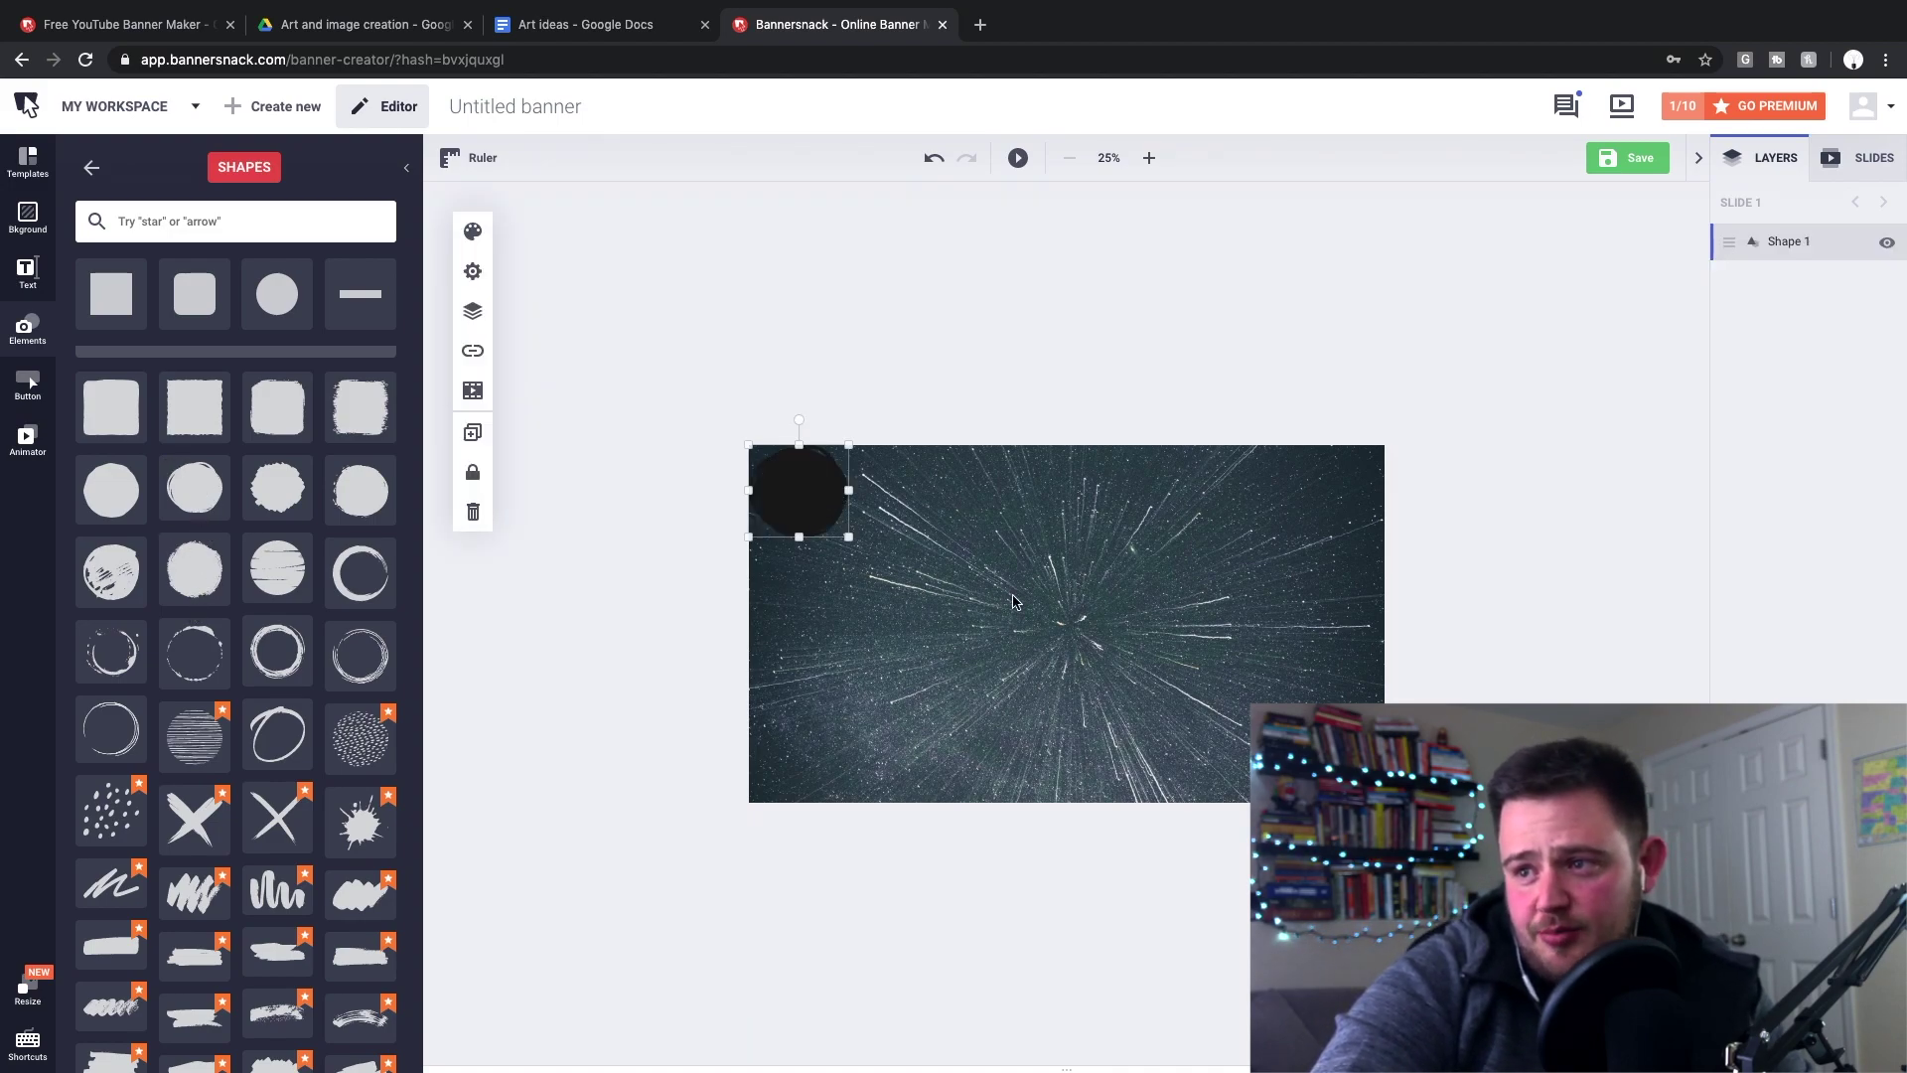
left_click_drag(810, 491, 913, 455)
left_click_drag(998, 581, 1049, 630)
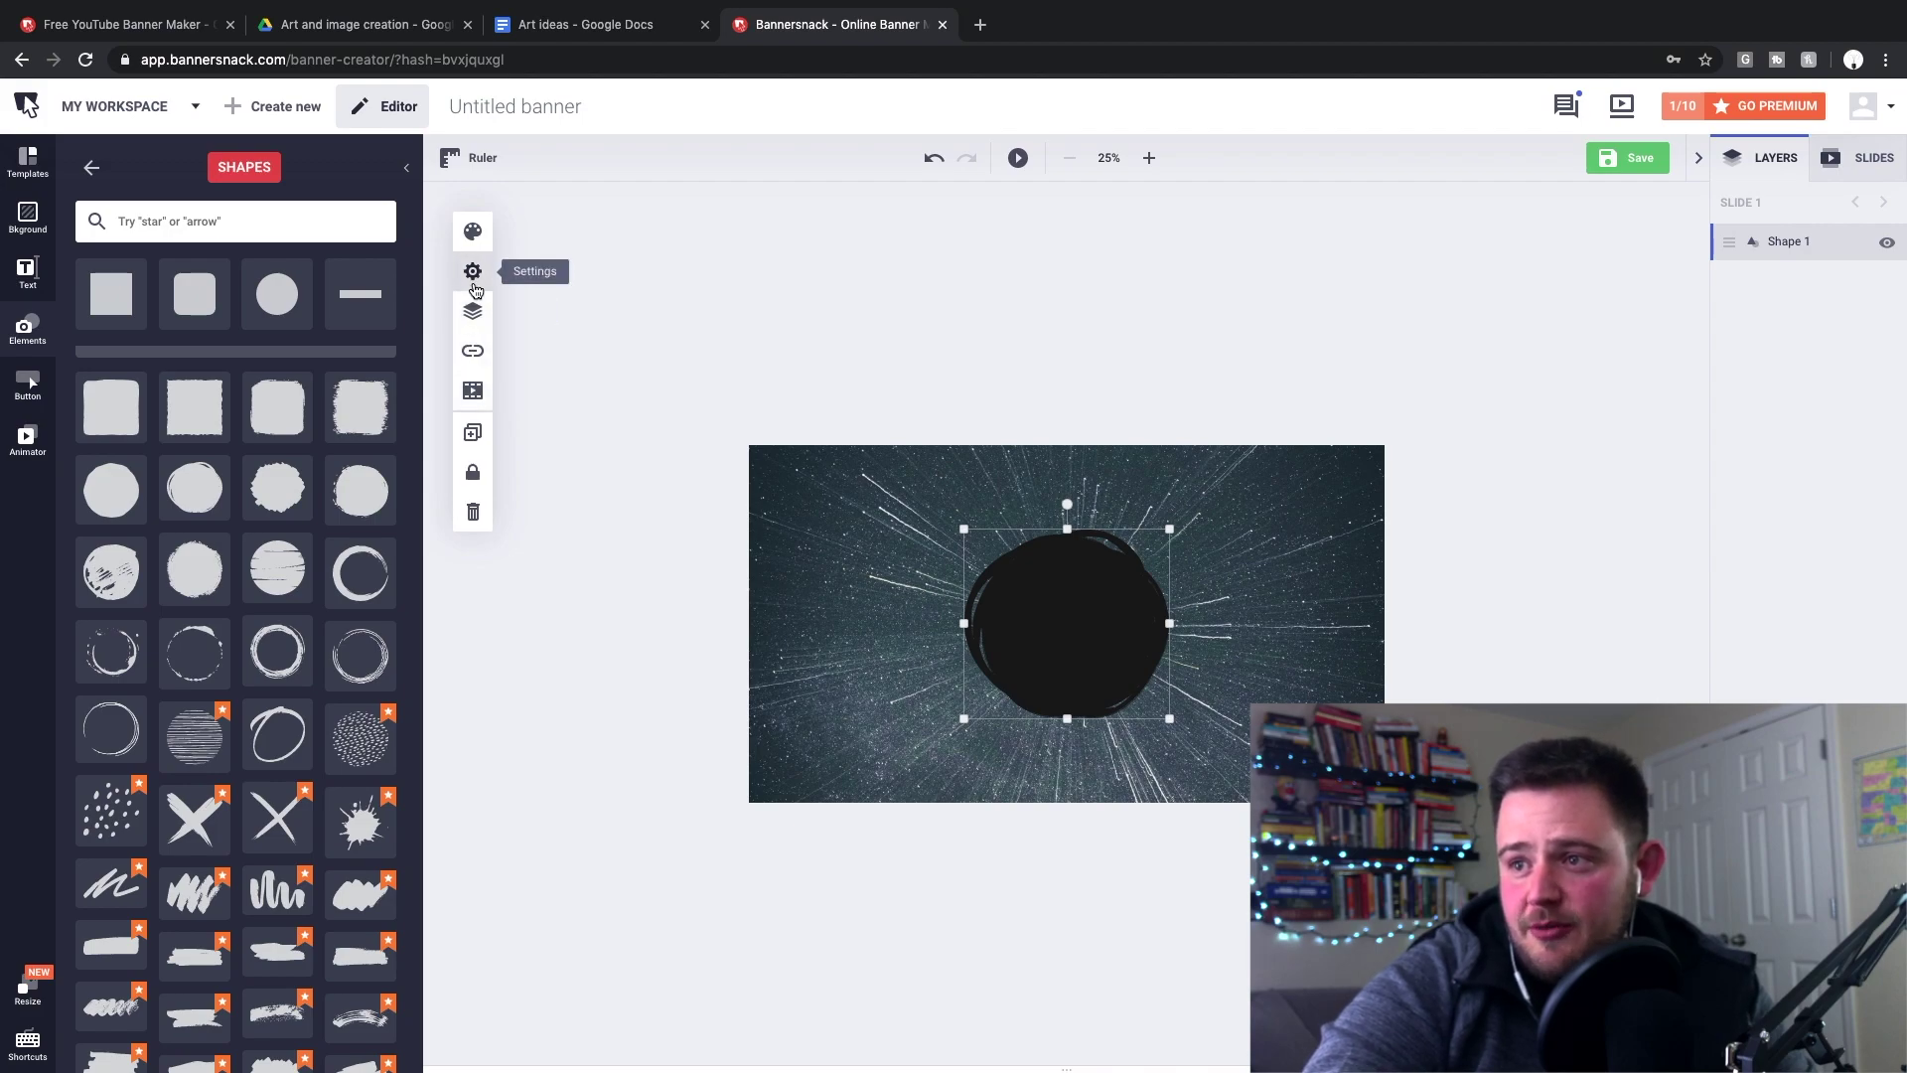
left_click(473, 241)
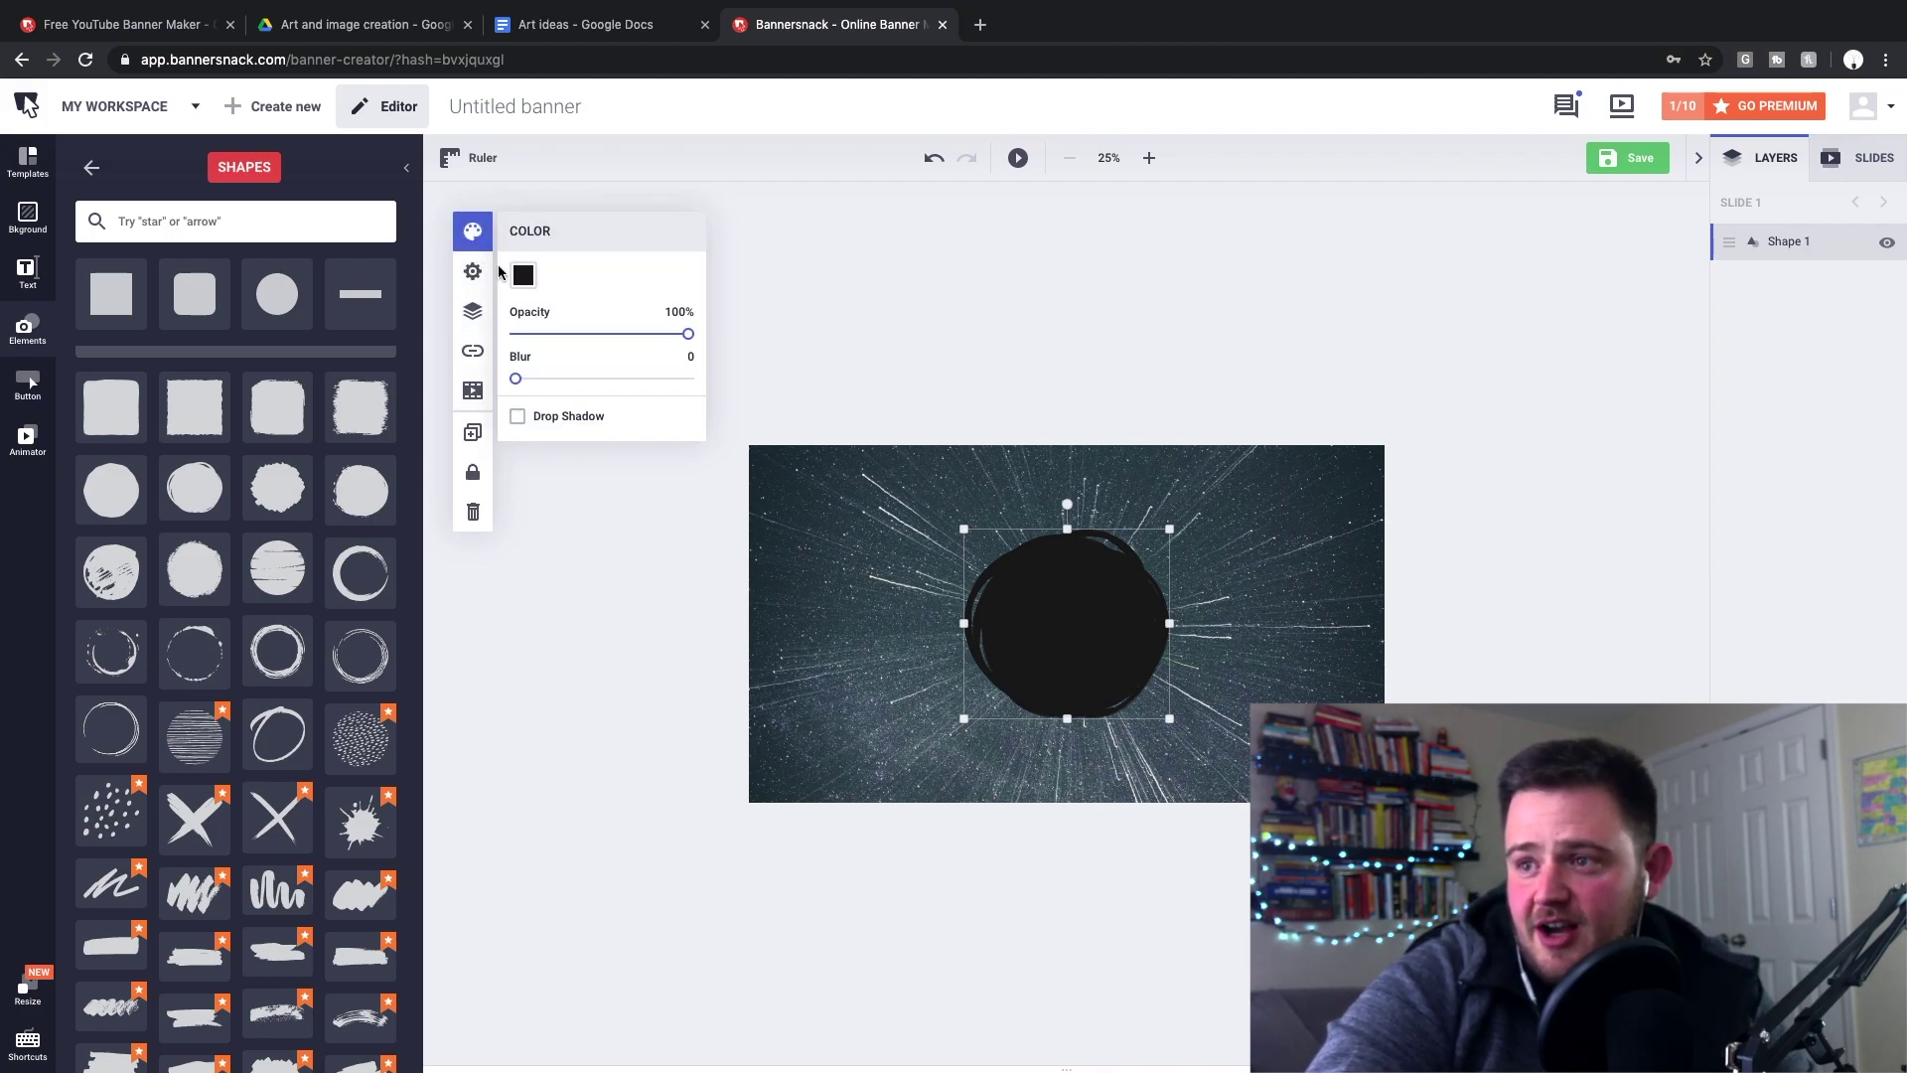
Step: Colour the brushed circle white (#ffffff) and align it to the banner's left edge
left_click(521, 278)
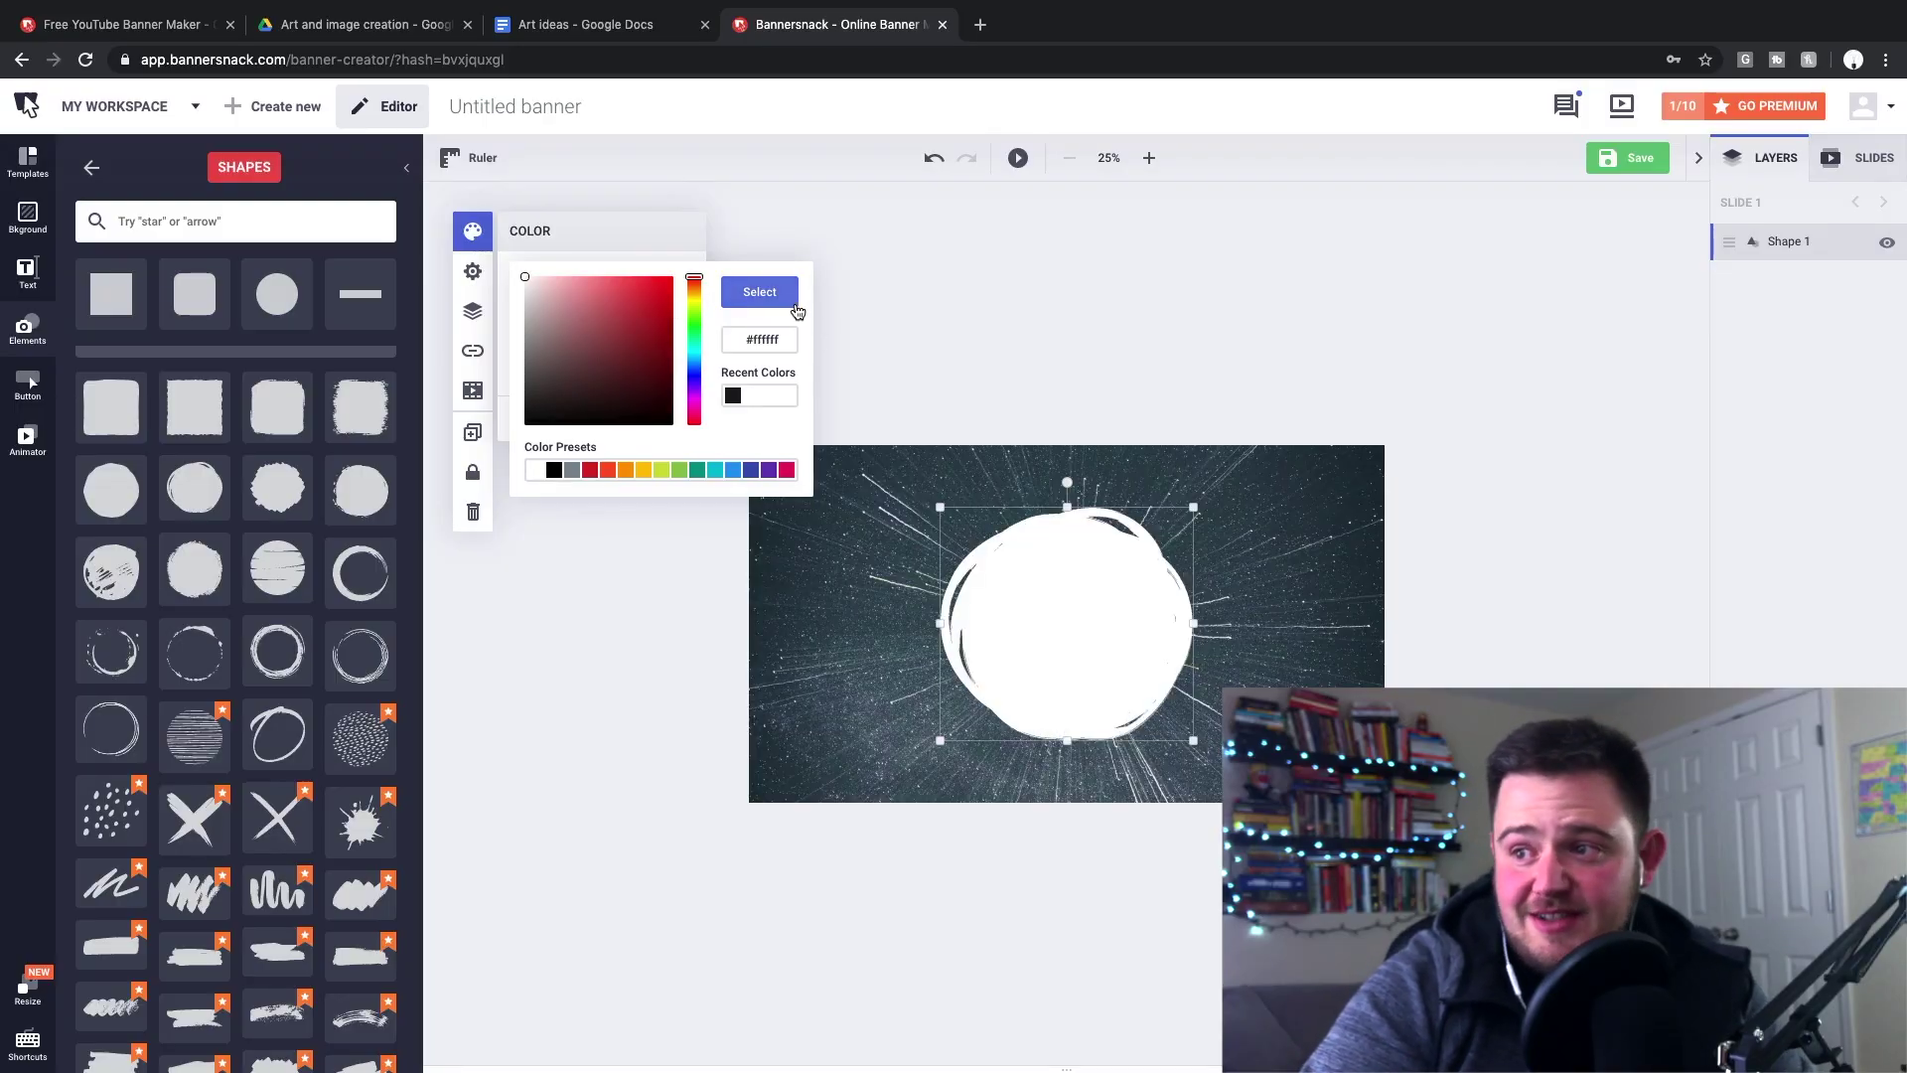
left_click(786, 296)
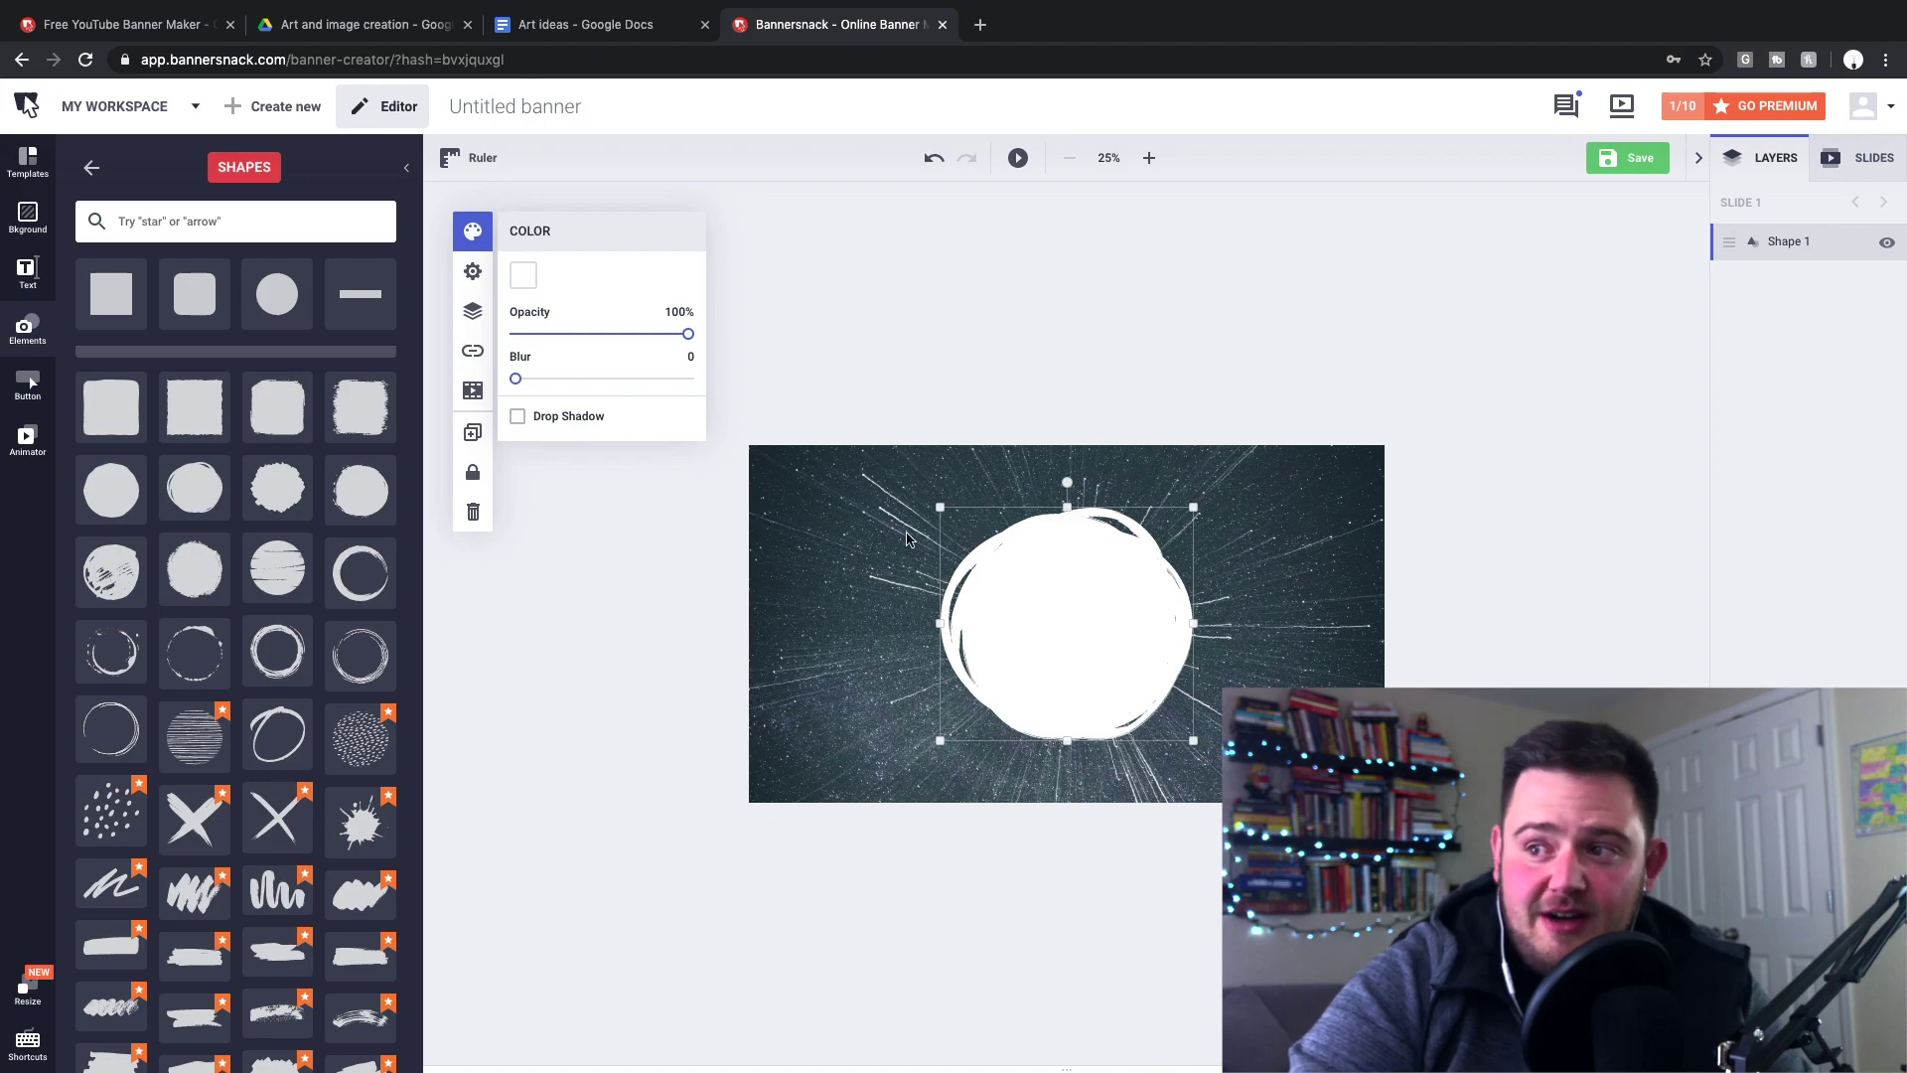
left_click(473, 271)
left_click(473, 311)
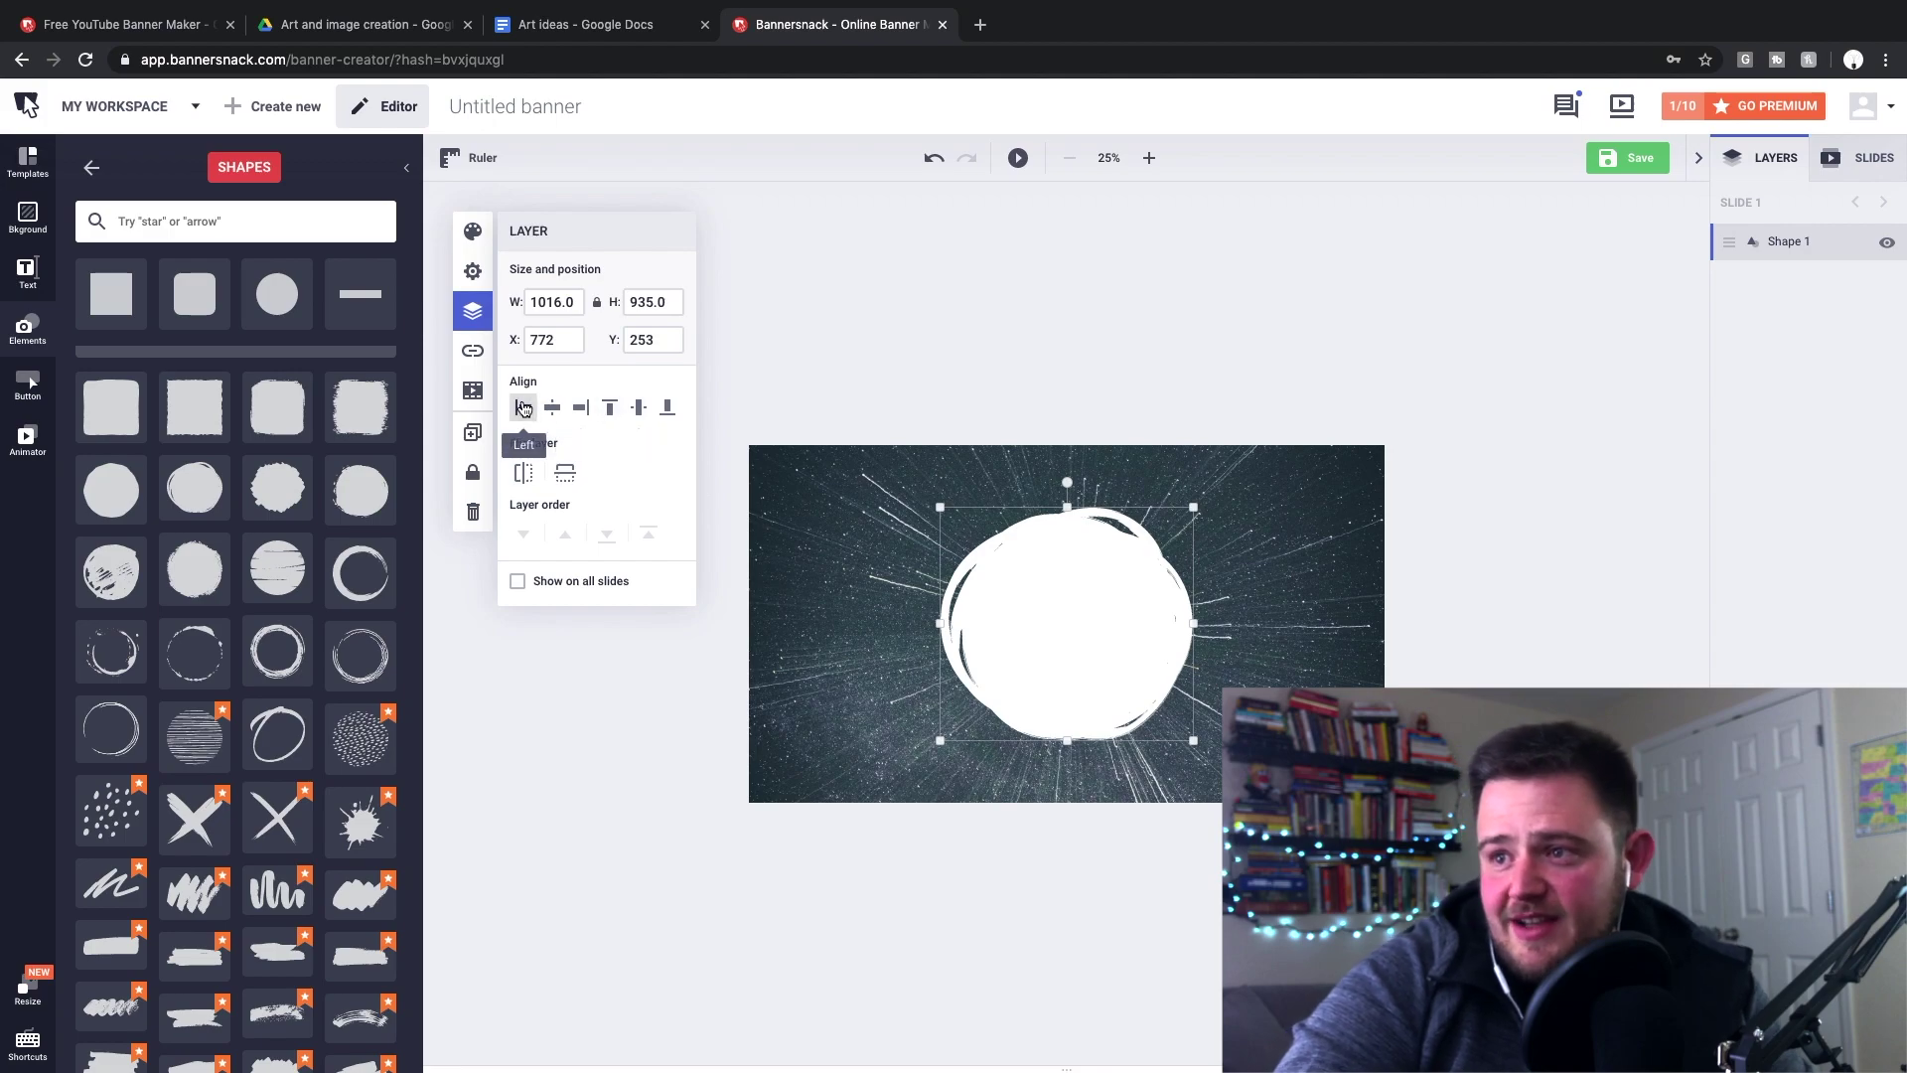
left_click(523, 407)
Step: Re-centre the white circle at X 772, Y 252, tilt it slightly and show its action settings
left_click(638, 407)
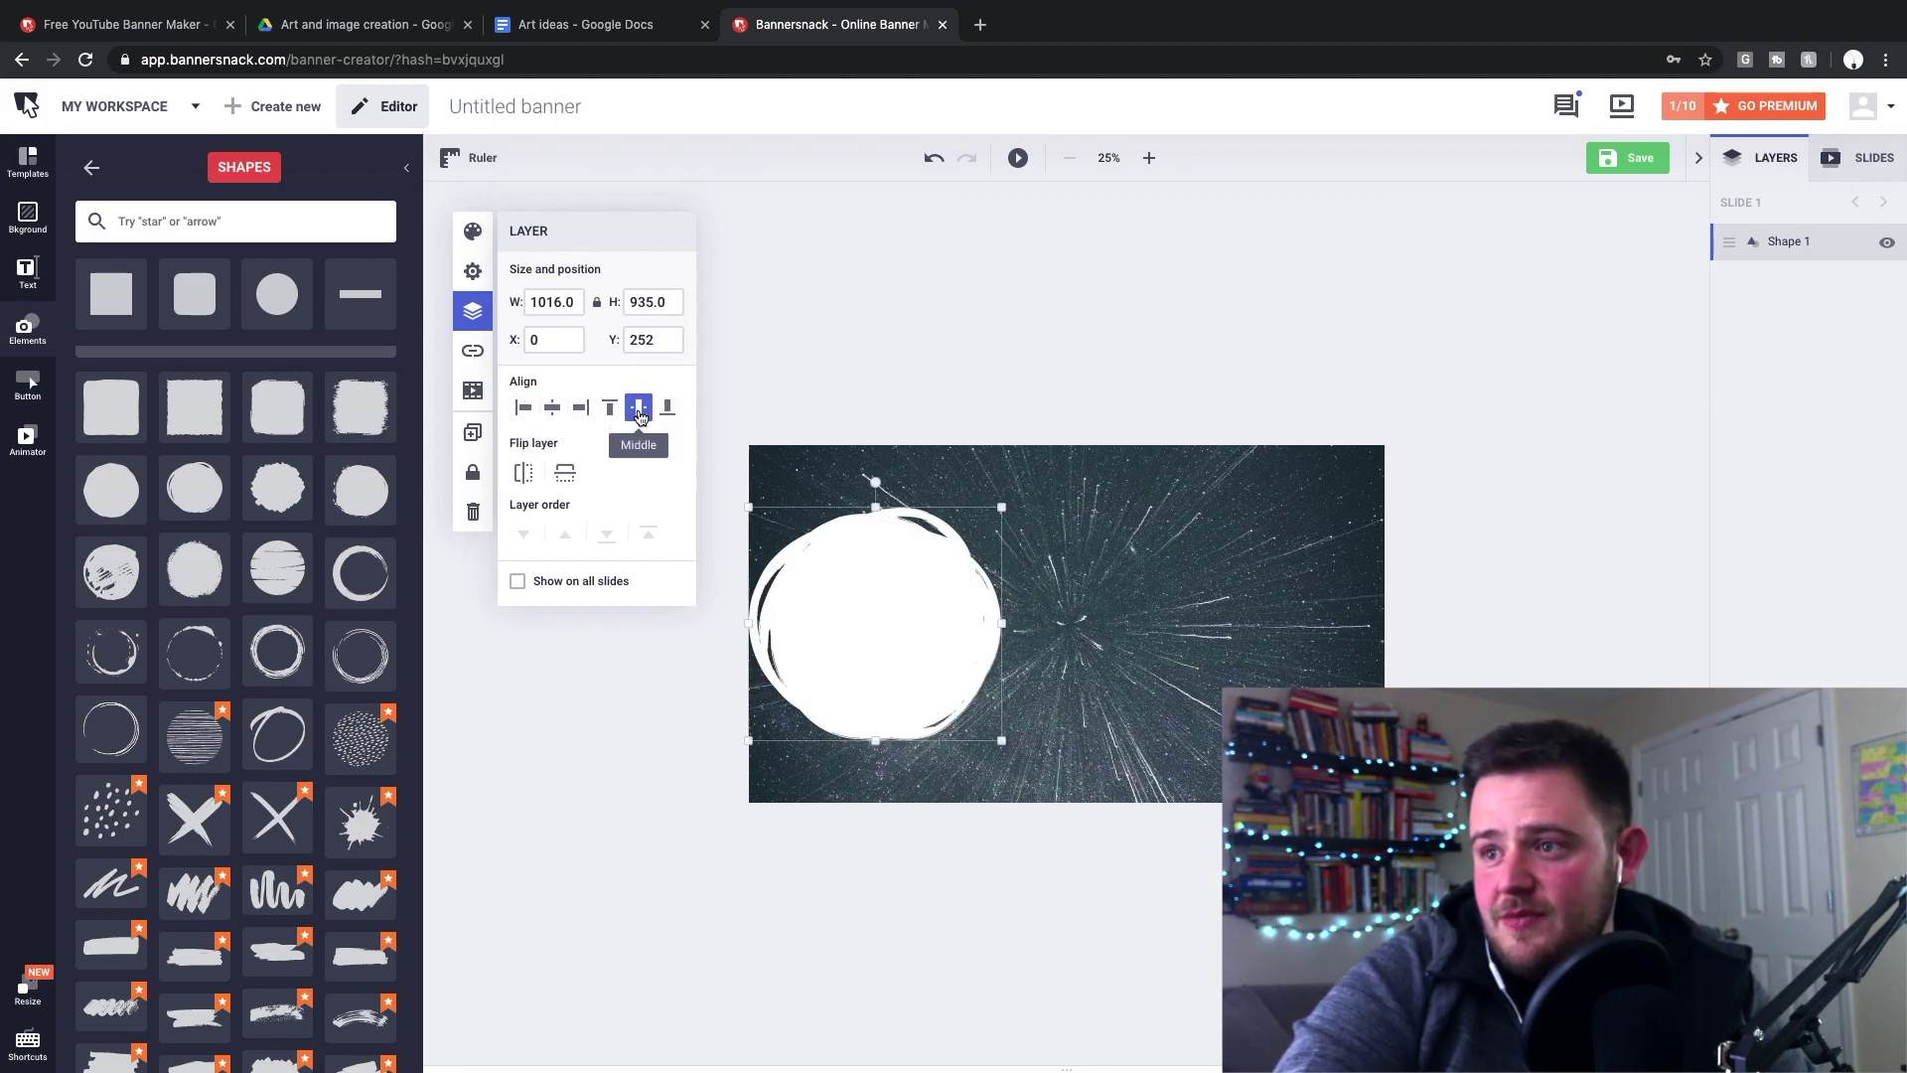
left_click(668, 408)
left_click(639, 408)
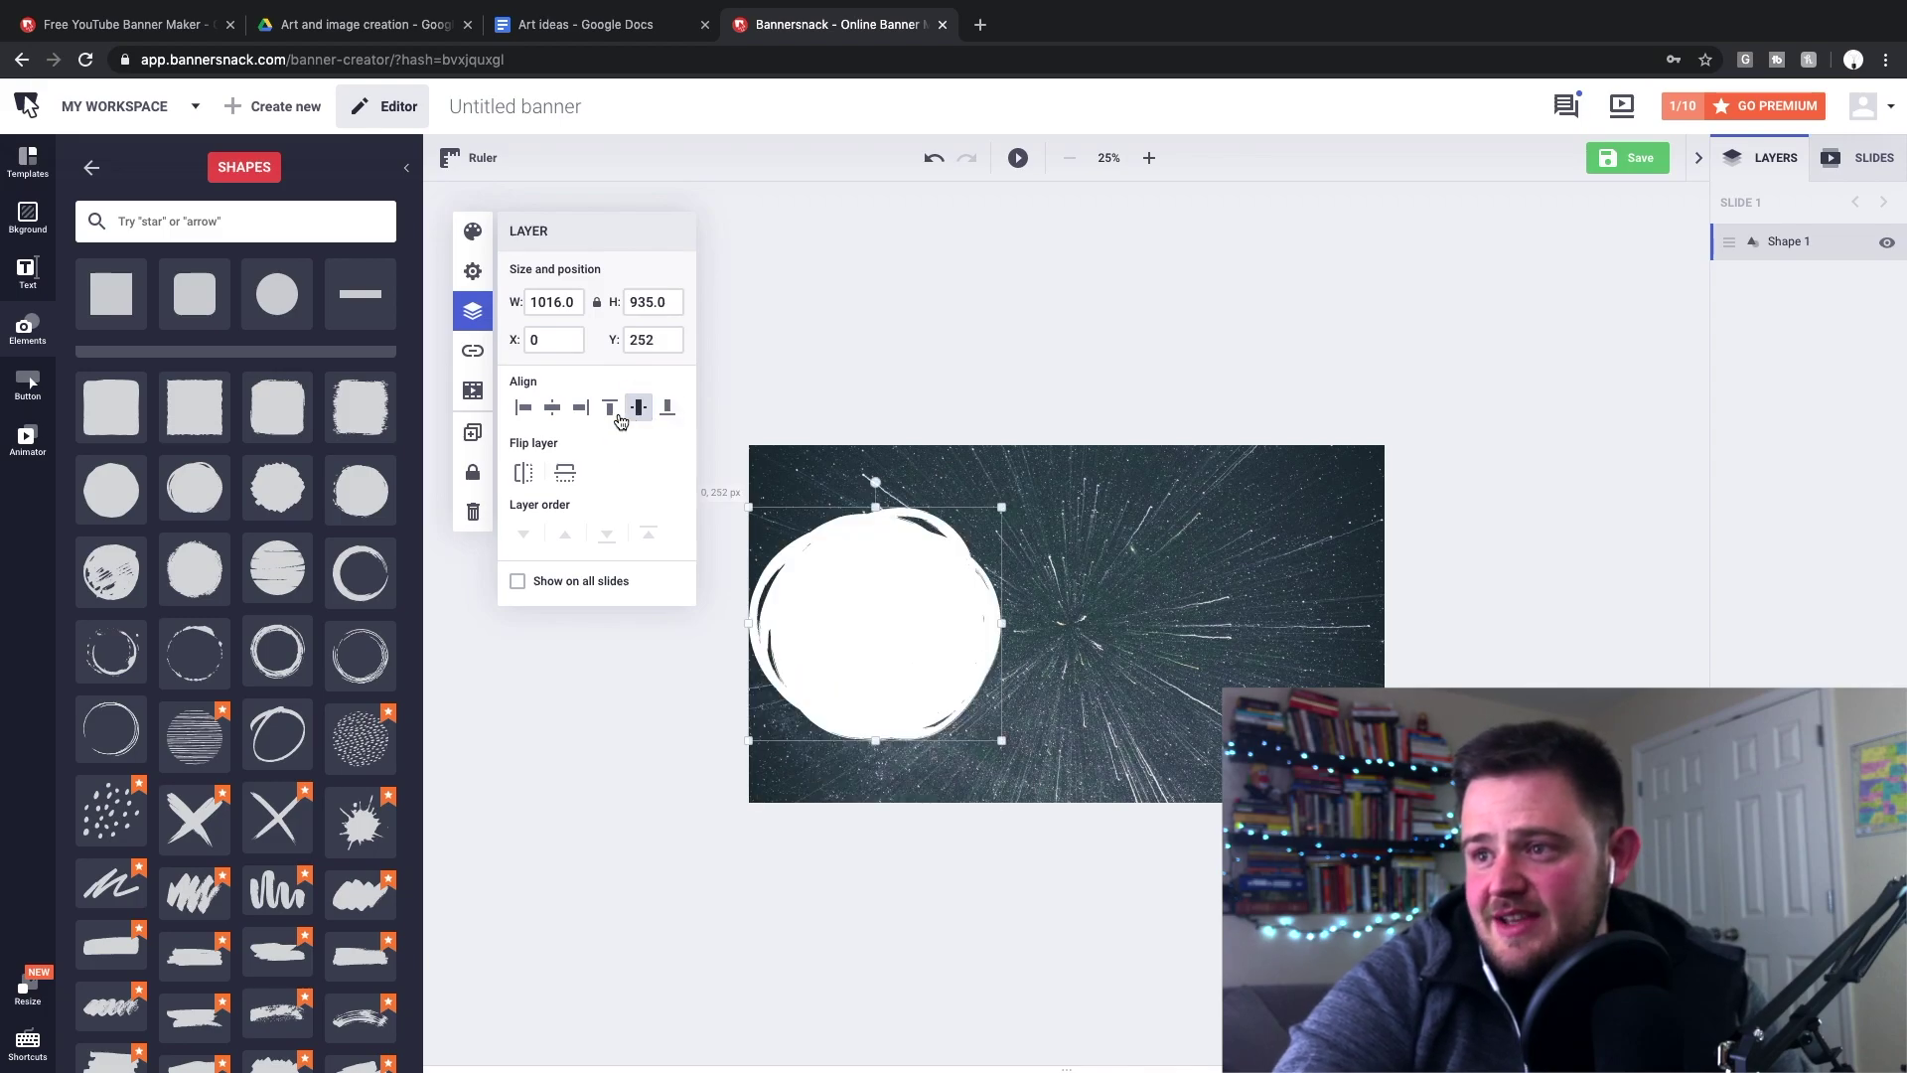
left_click(610, 408)
left_click(578, 408)
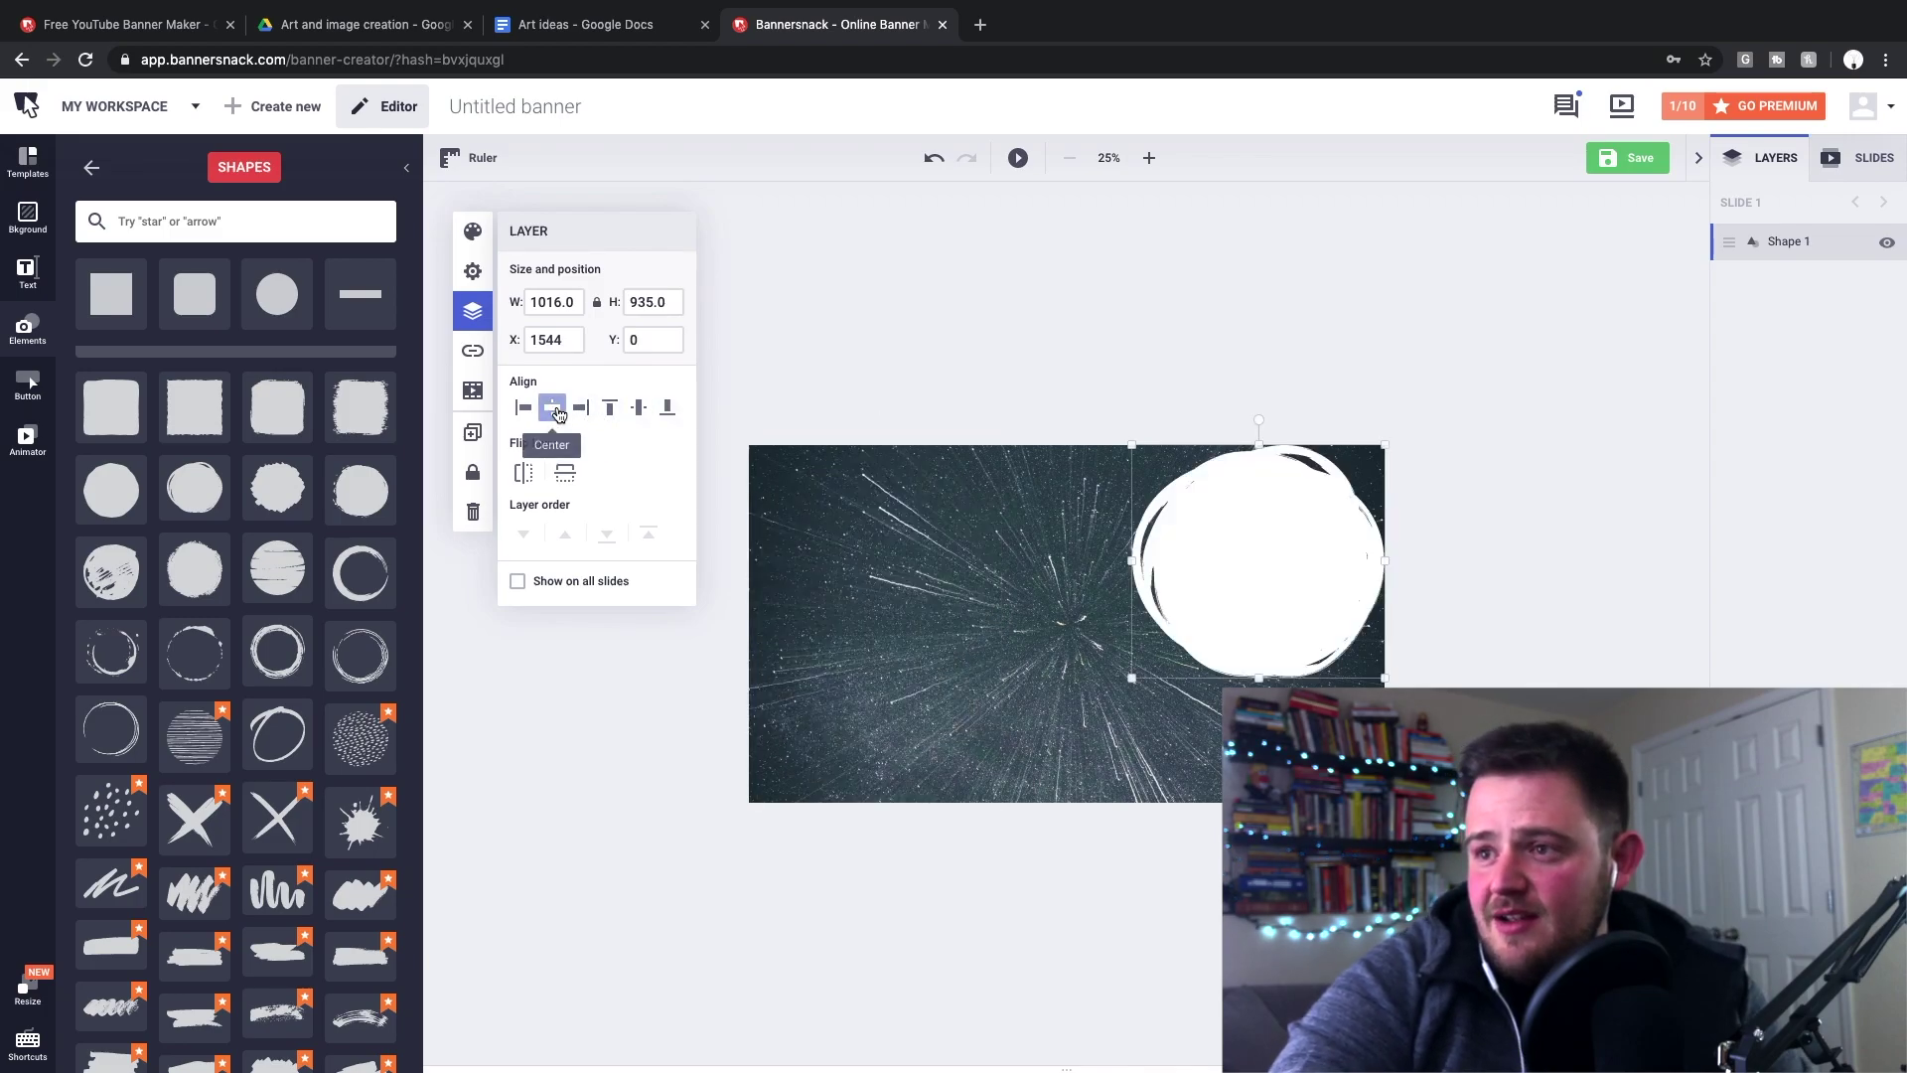
left_click(554, 409)
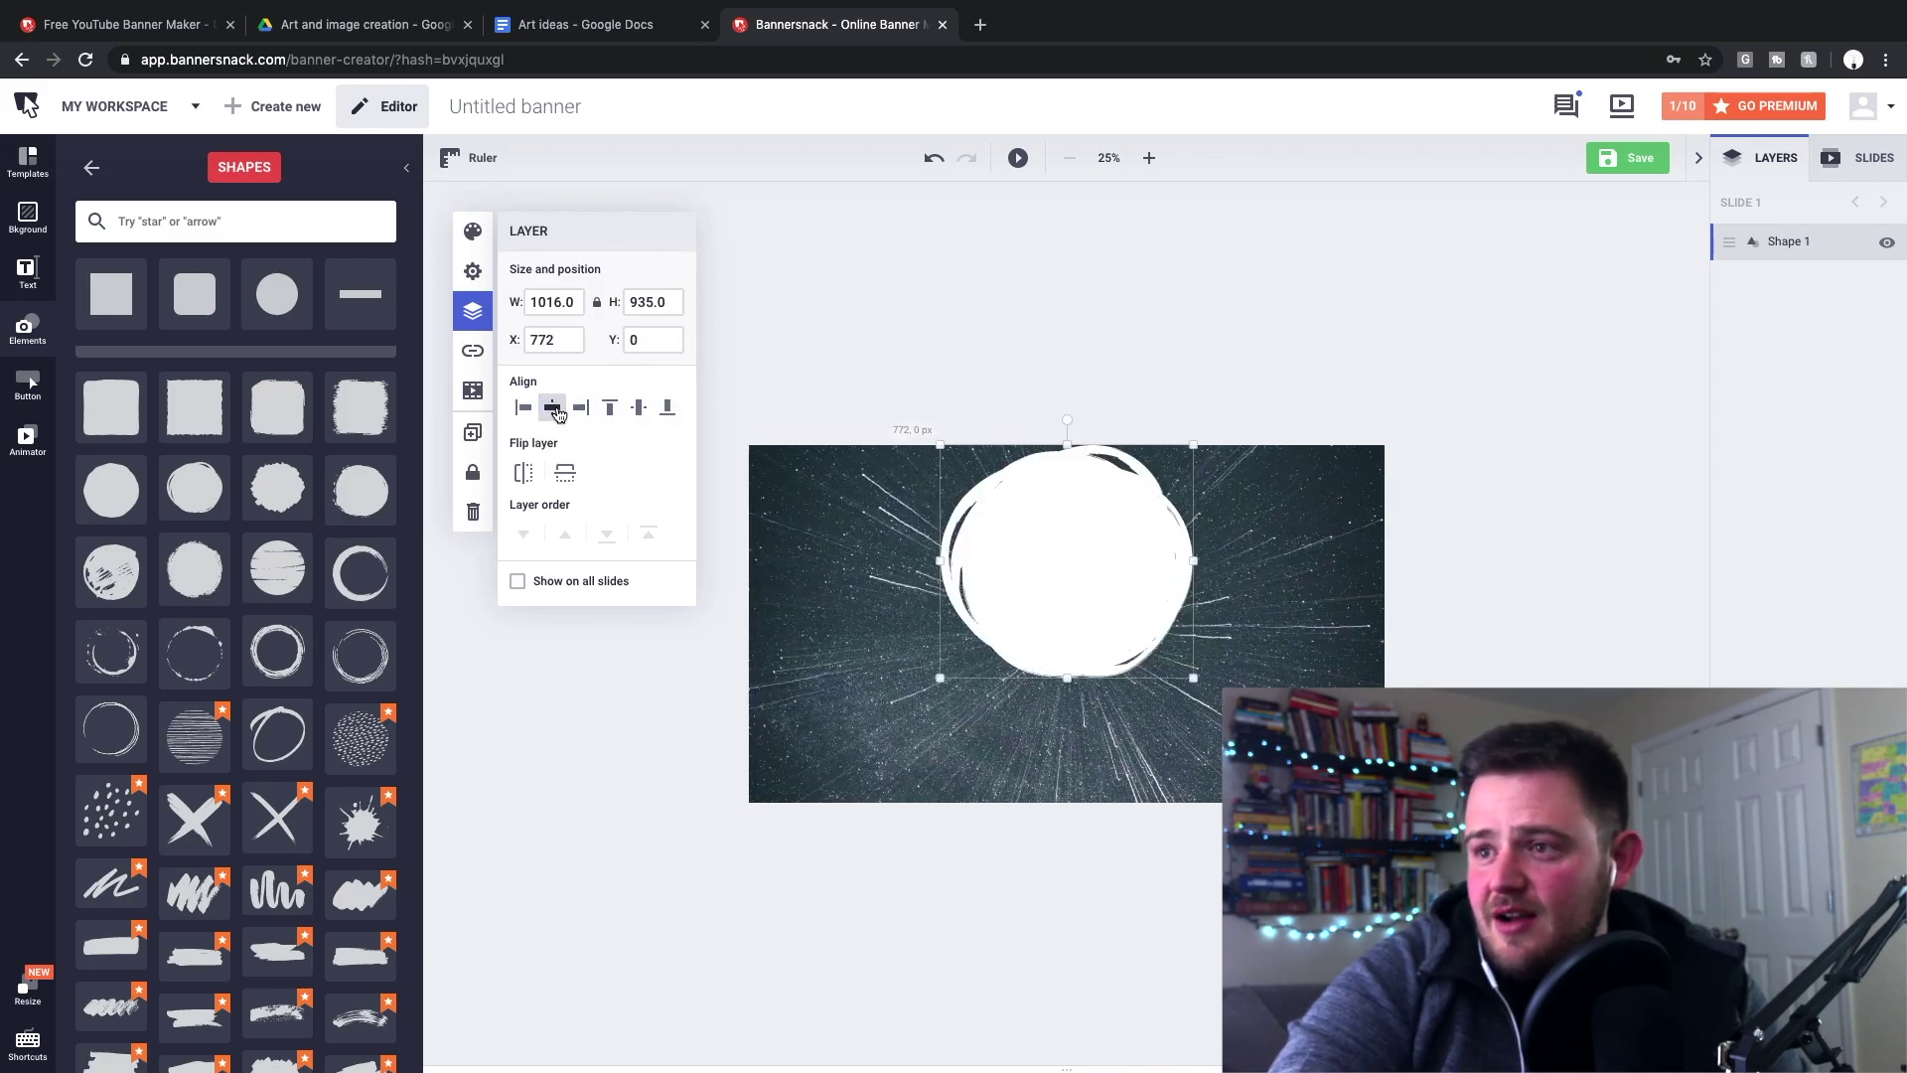
left_click(639, 409)
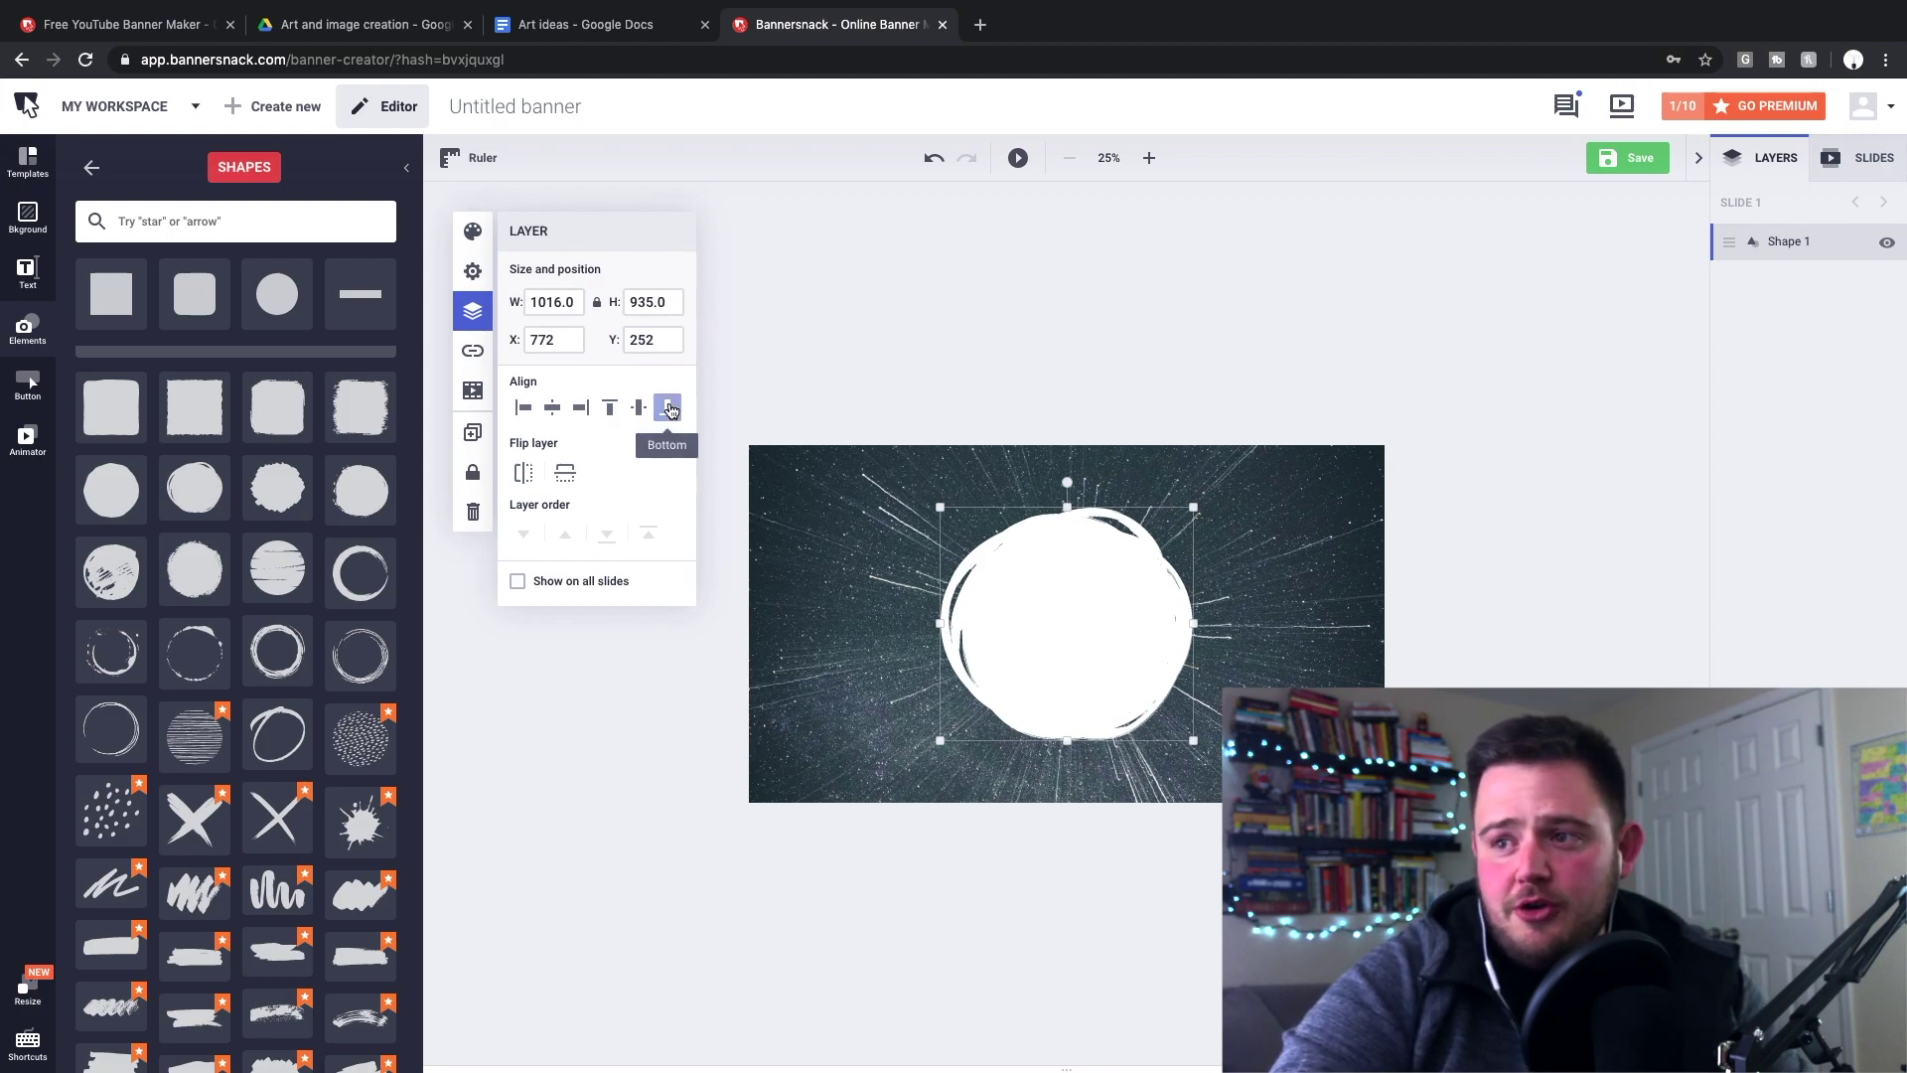
left_click(668, 408)
left_click(638, 408)
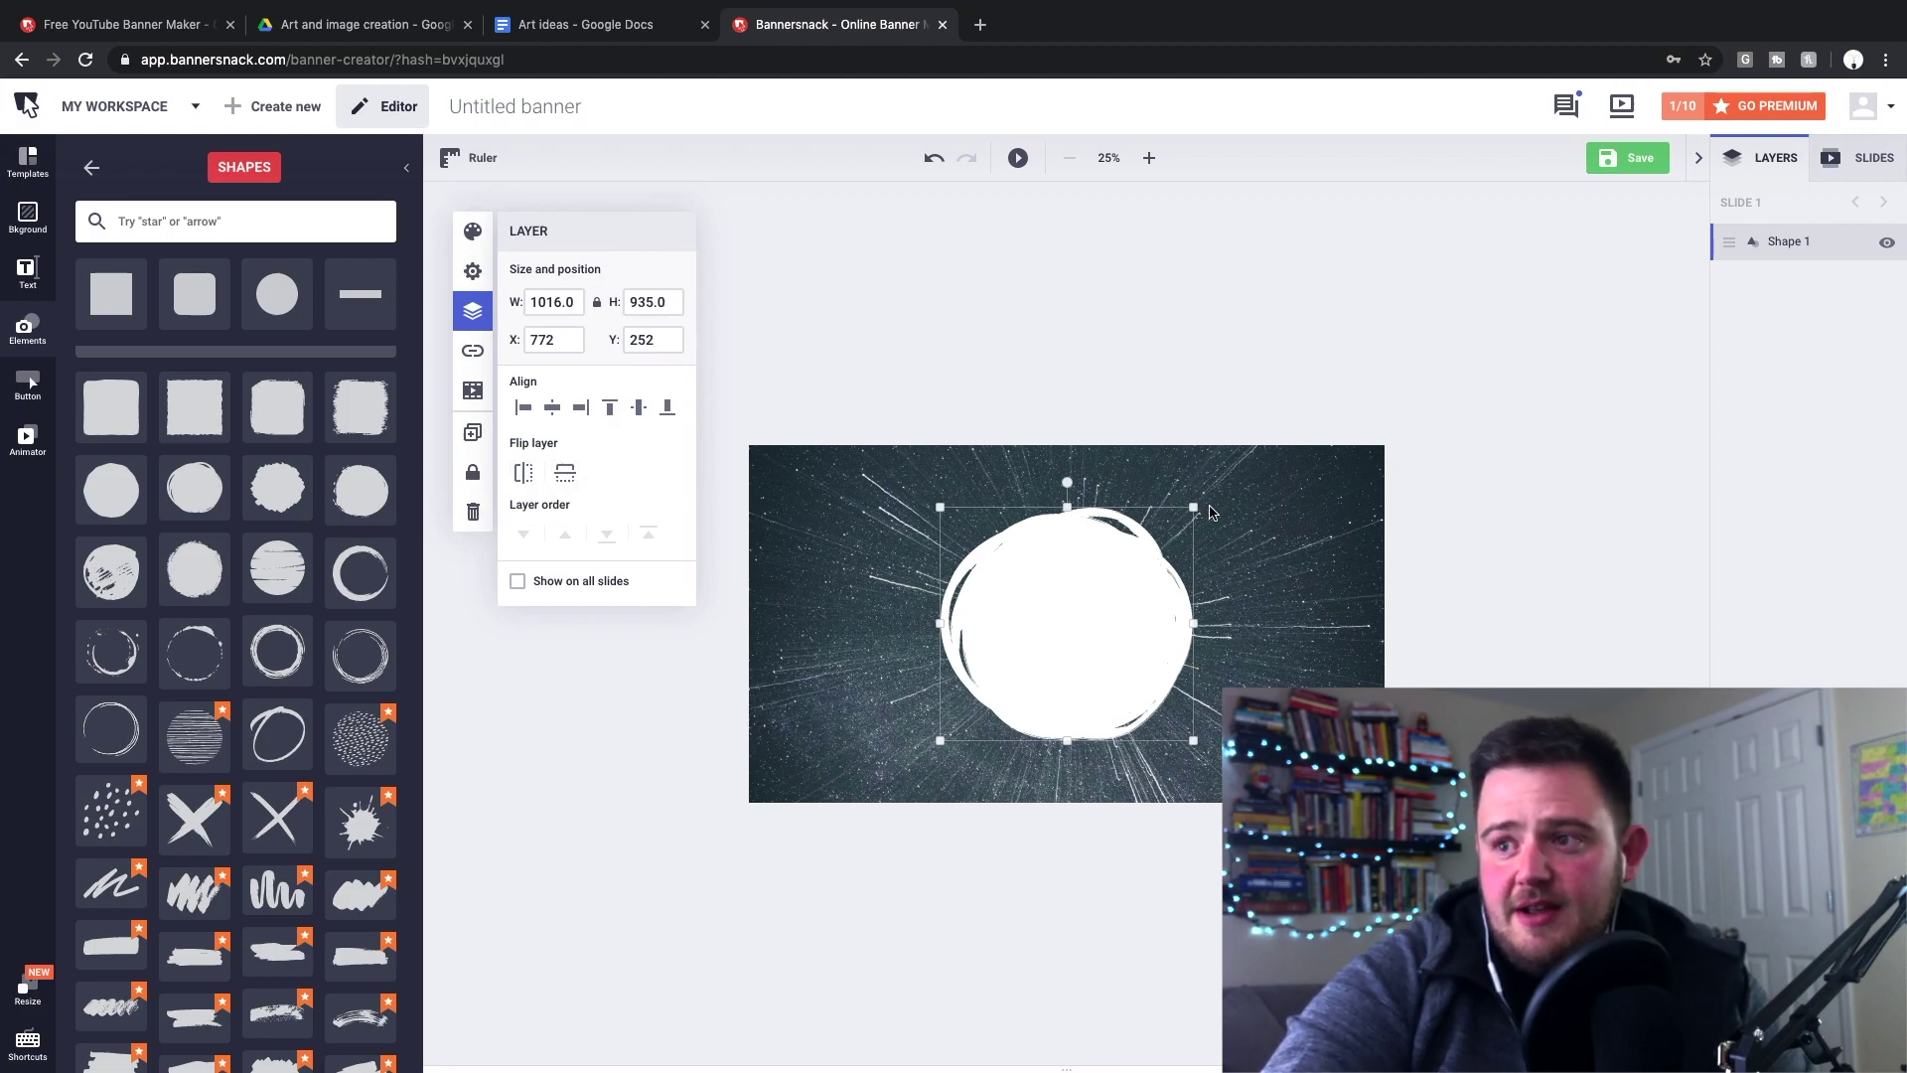
left_click_drag(1071, 491, 1070, 492)
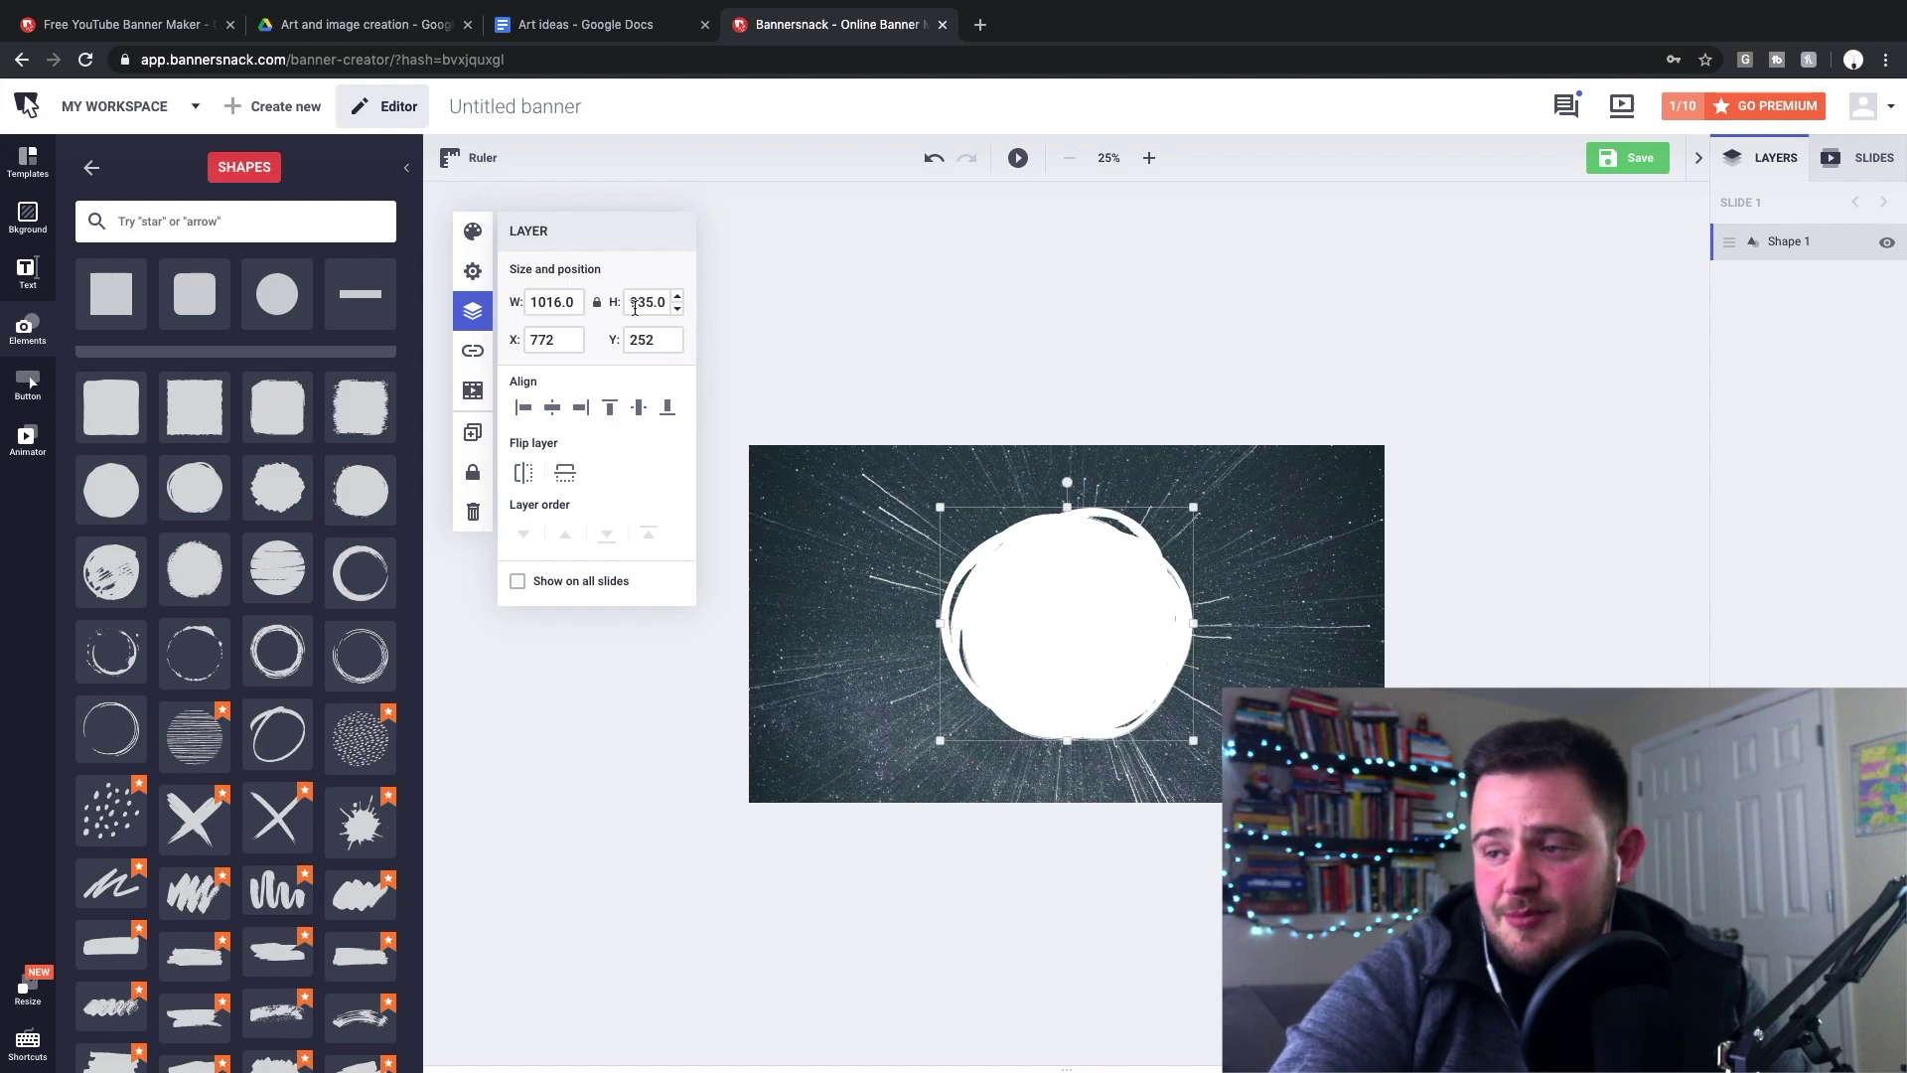
left_click(475, 352)
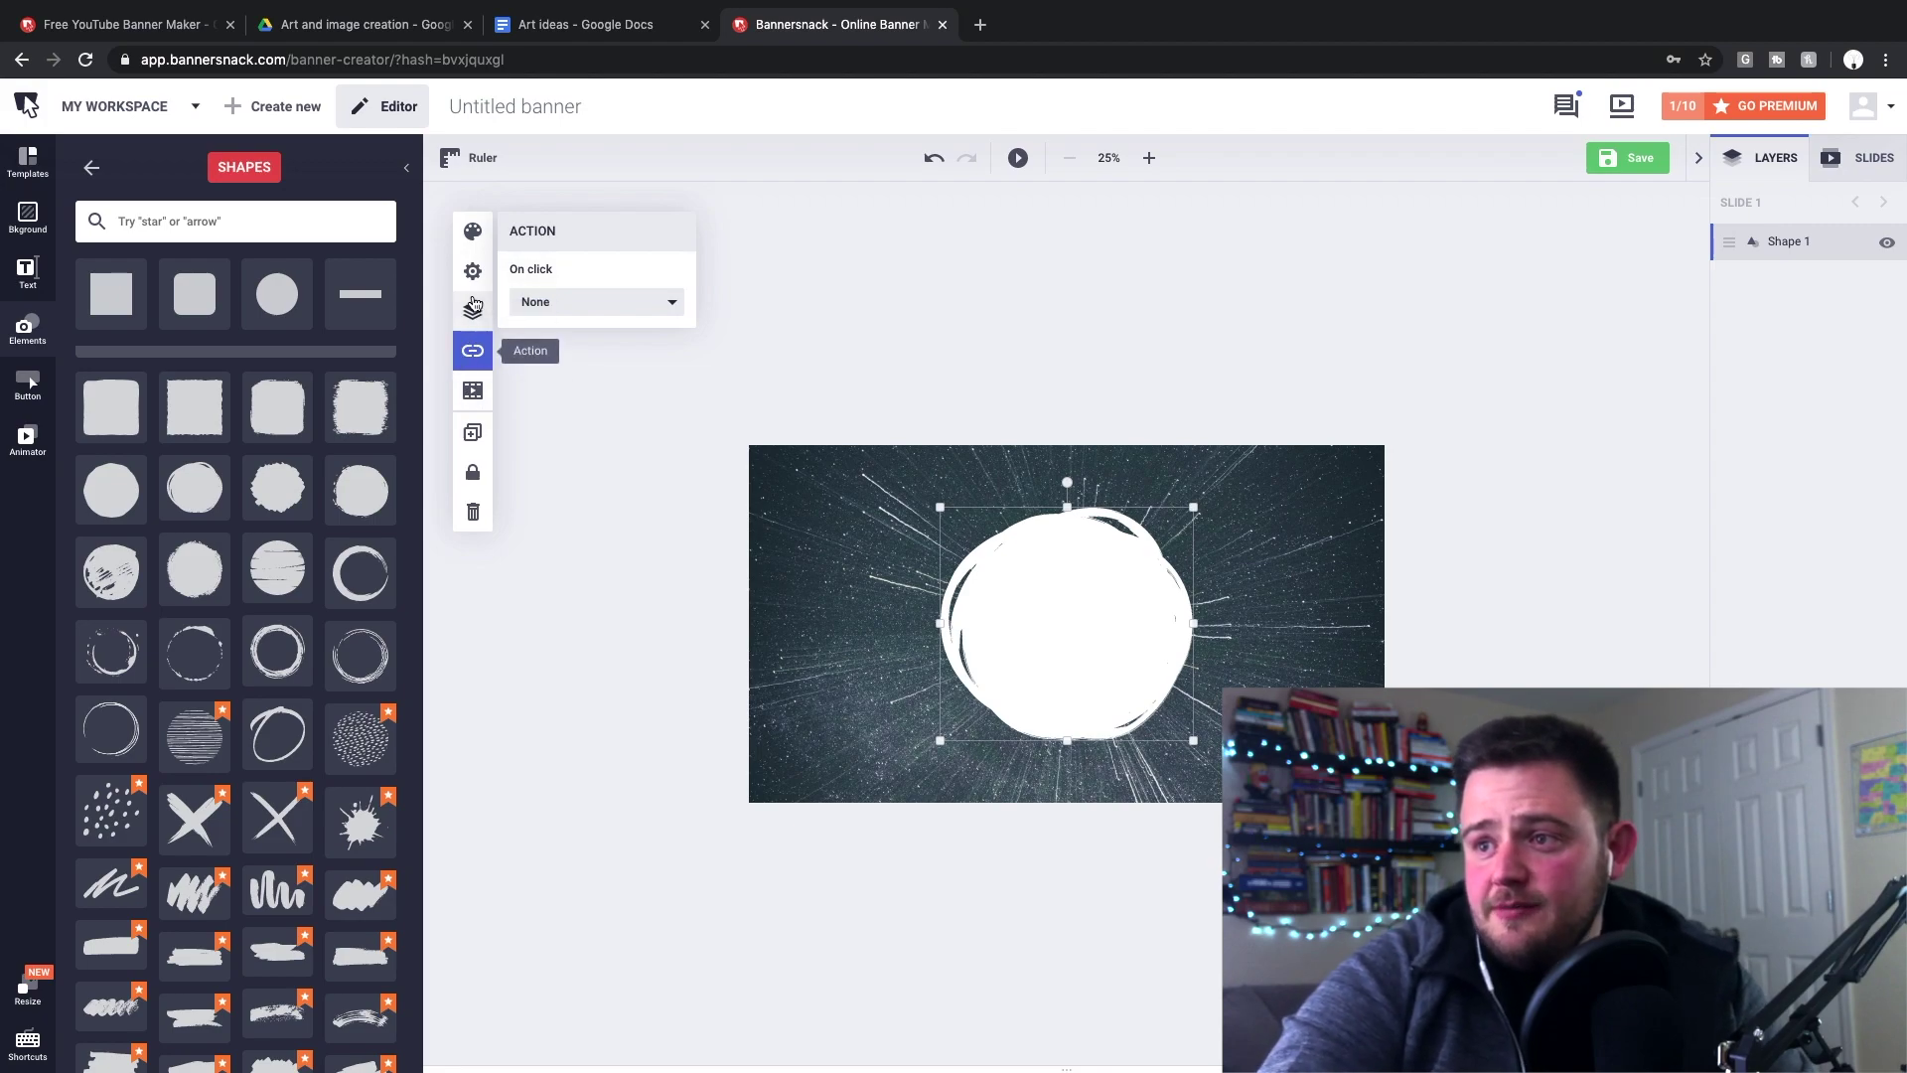
Step: Dismiss the action settings panel and reselect the white circle
left_click(924, 401)
left_click(1093, 629)
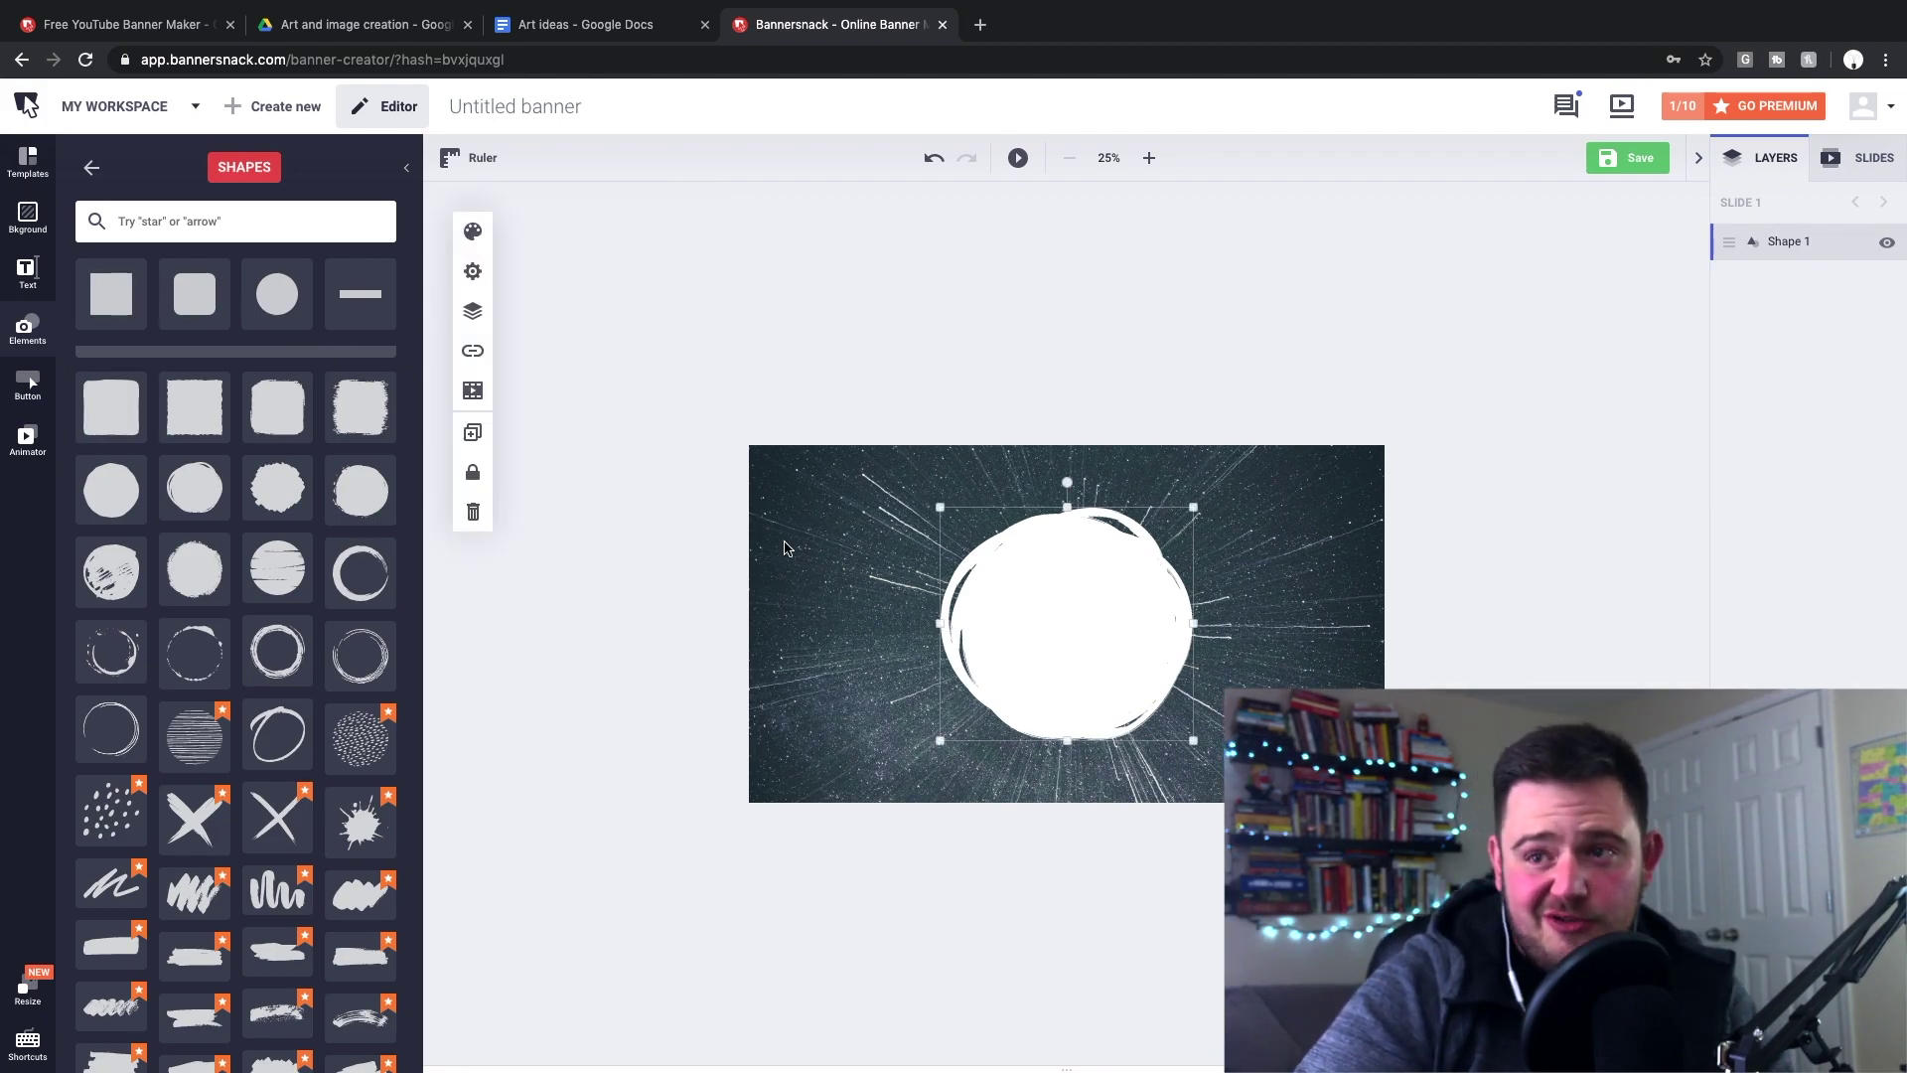
Step: Add a Heading text box to the banner from the Text options
left_click(23, 277)
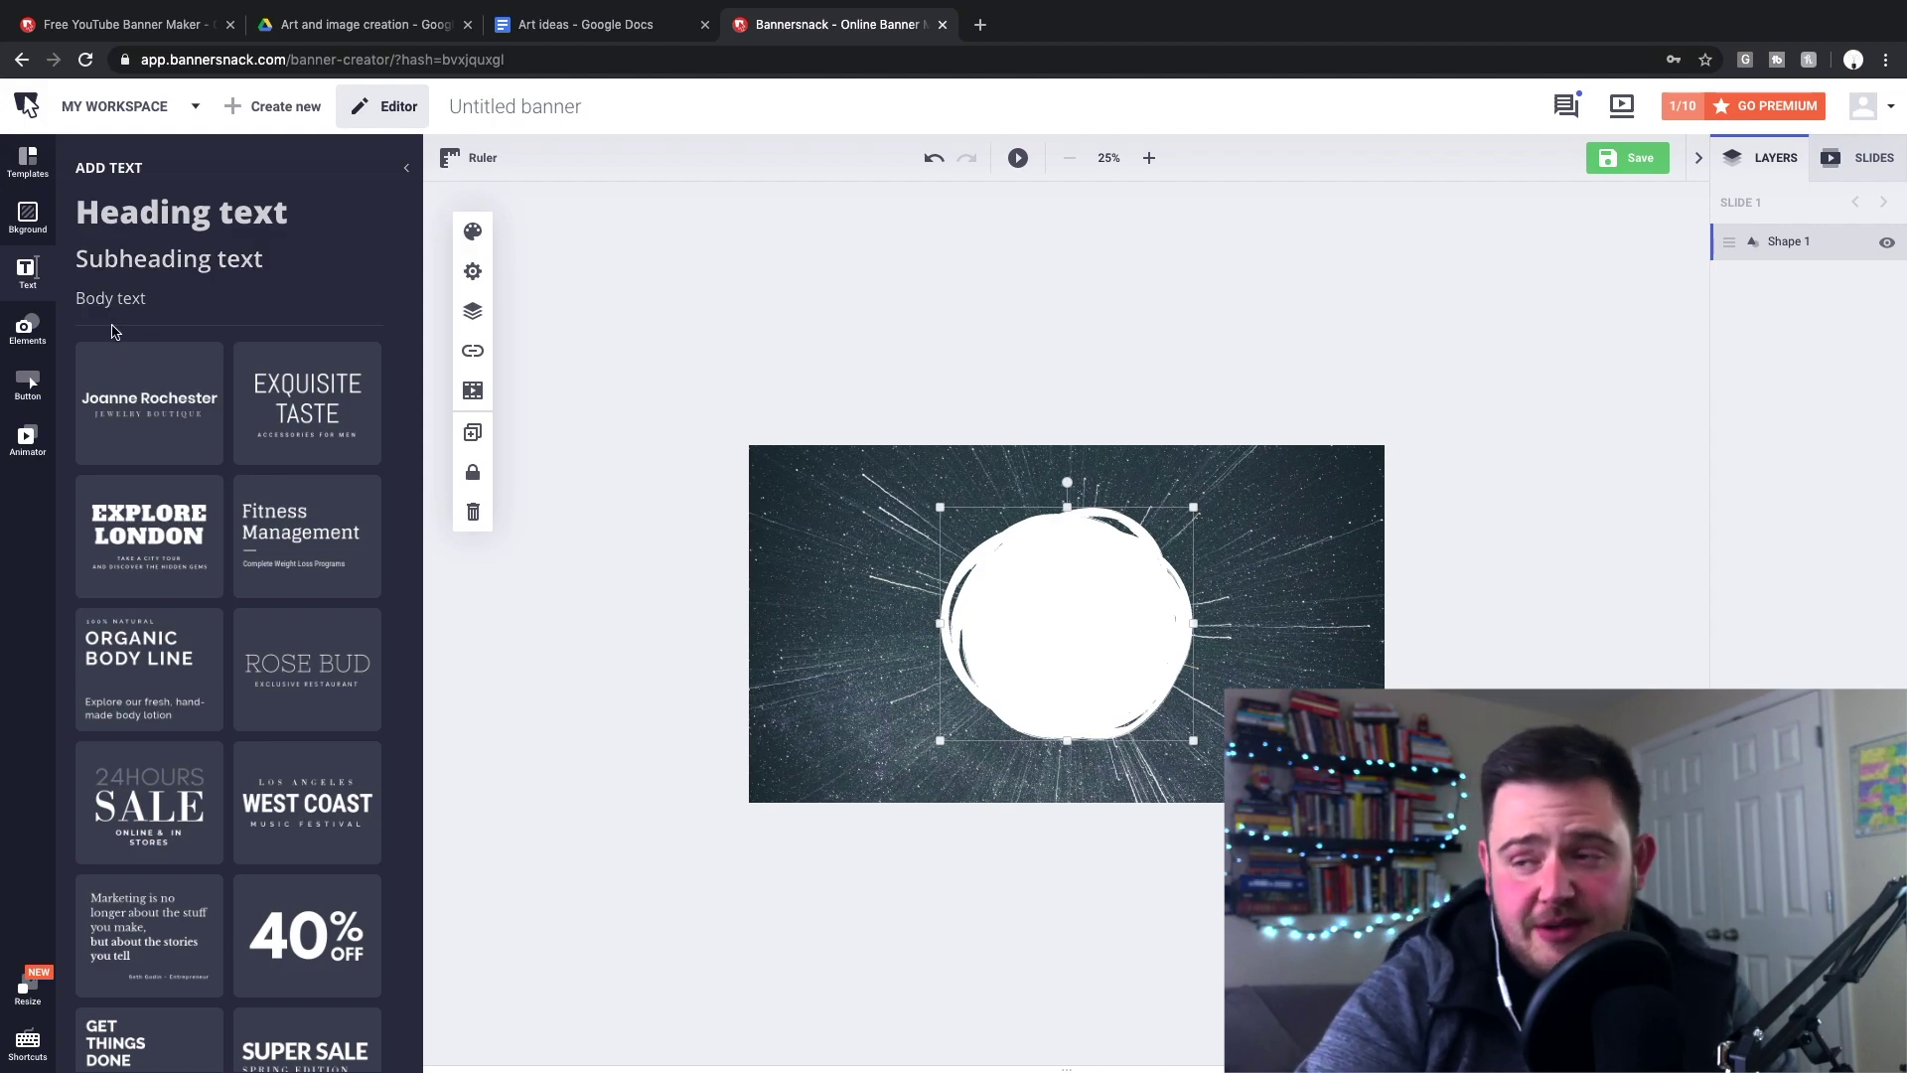
scroll(281, 444, "down", 2)
scroll(61, 296, "up", 2)
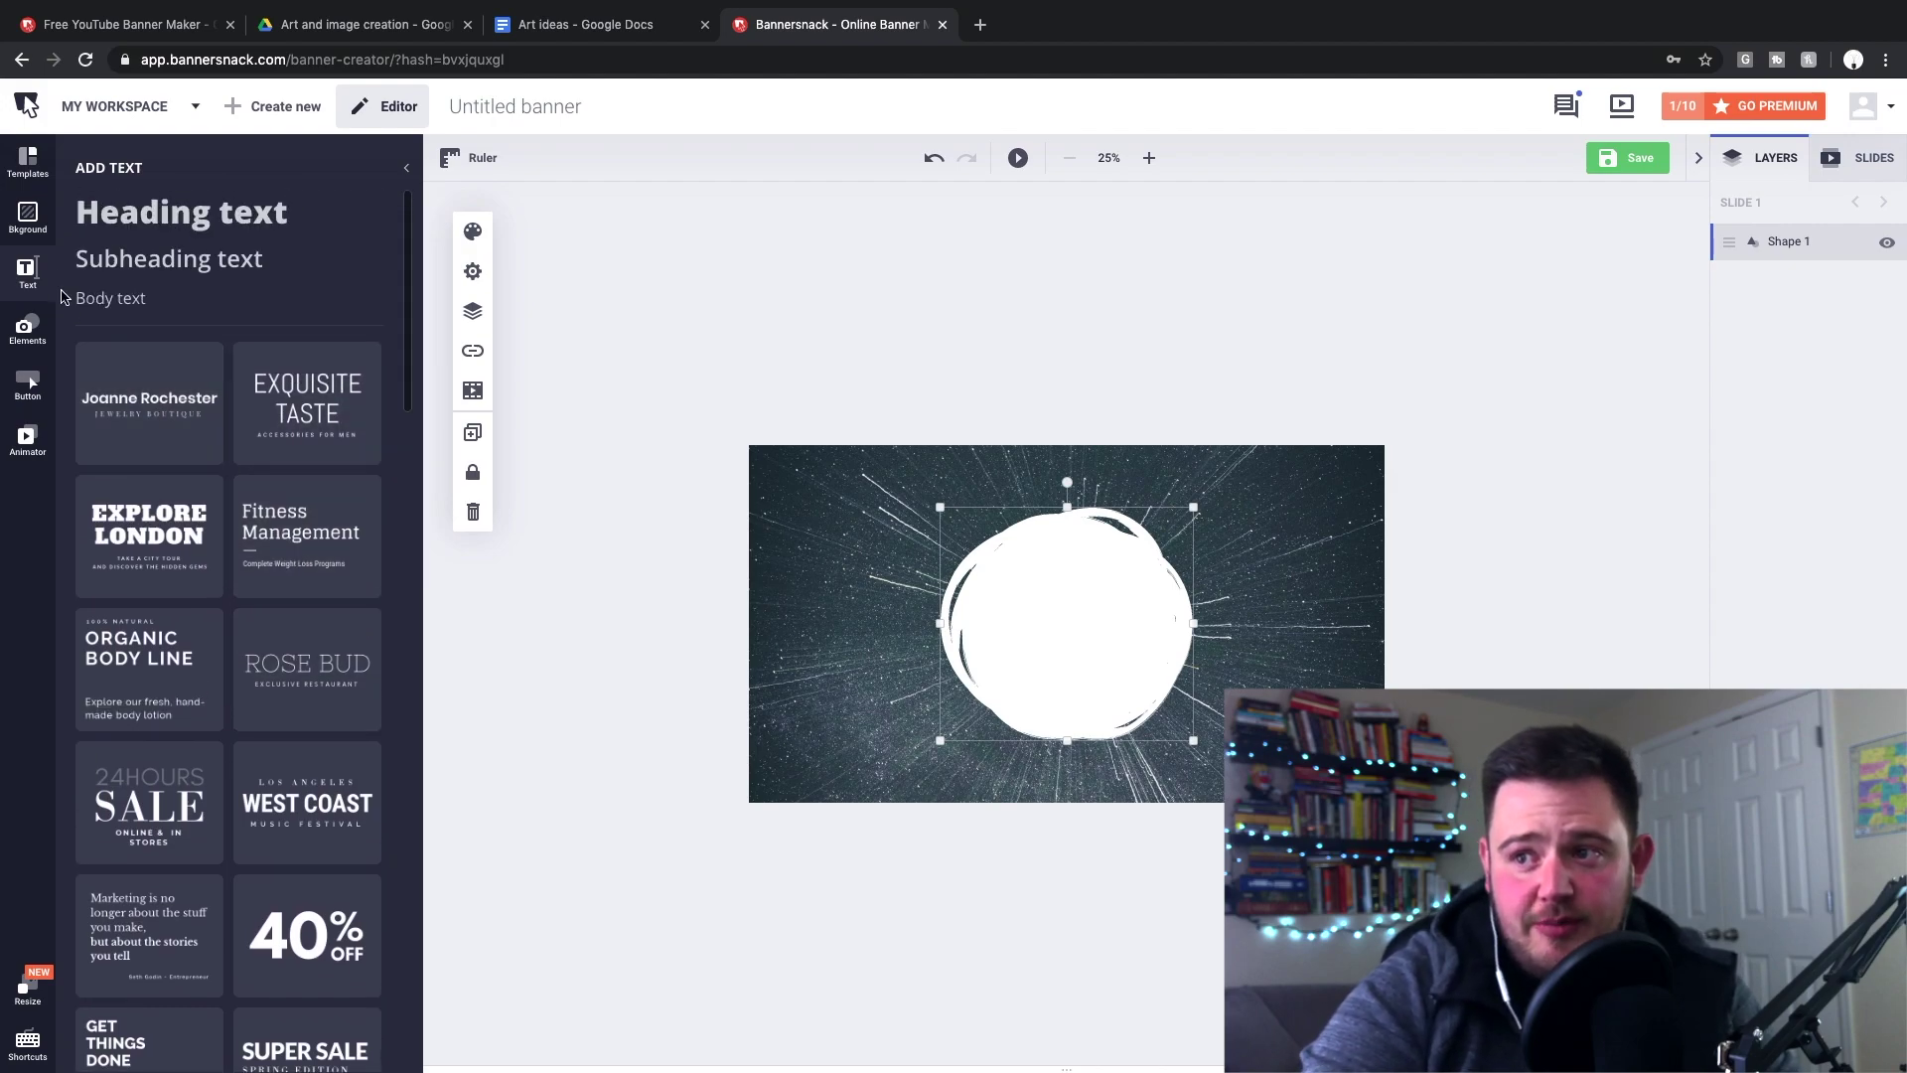
left_click(28, 162)
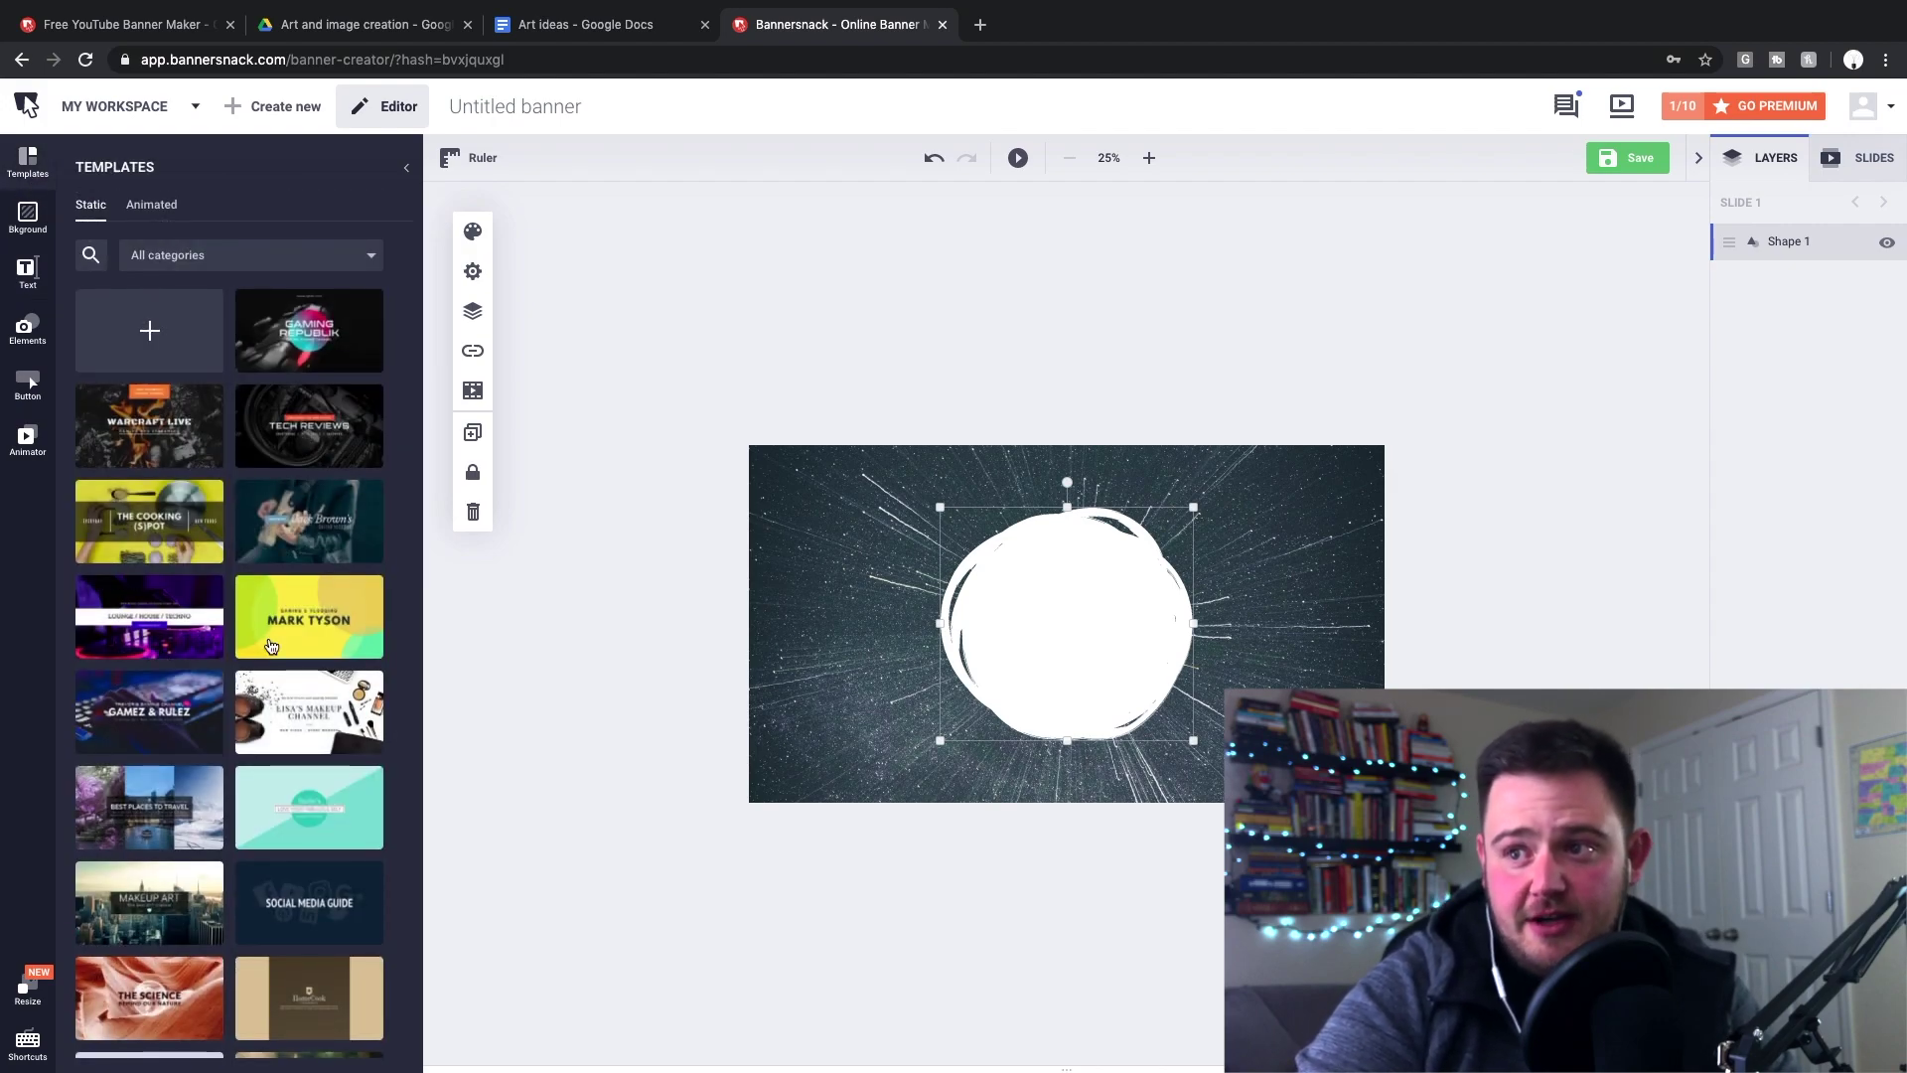
scroll(213, 723, "down", 3)
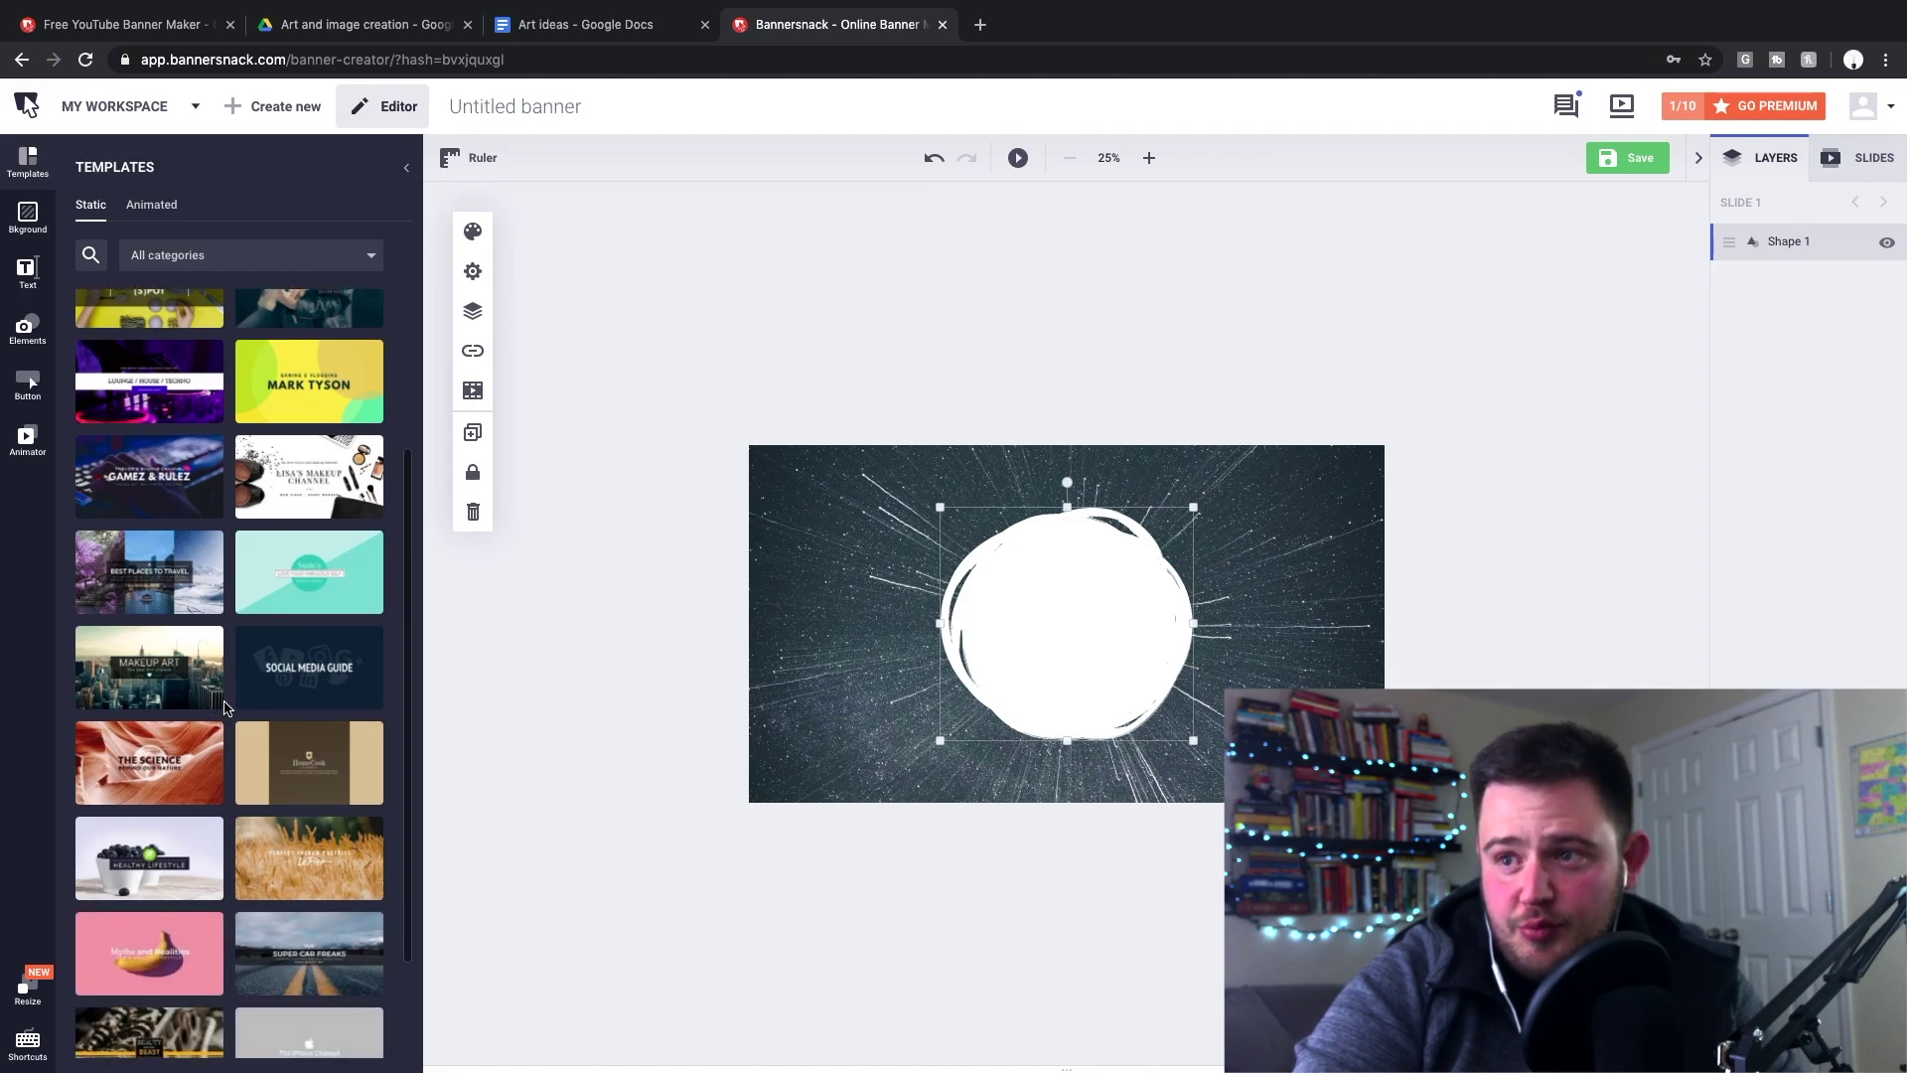
scroll(218, 870, "up", 3)
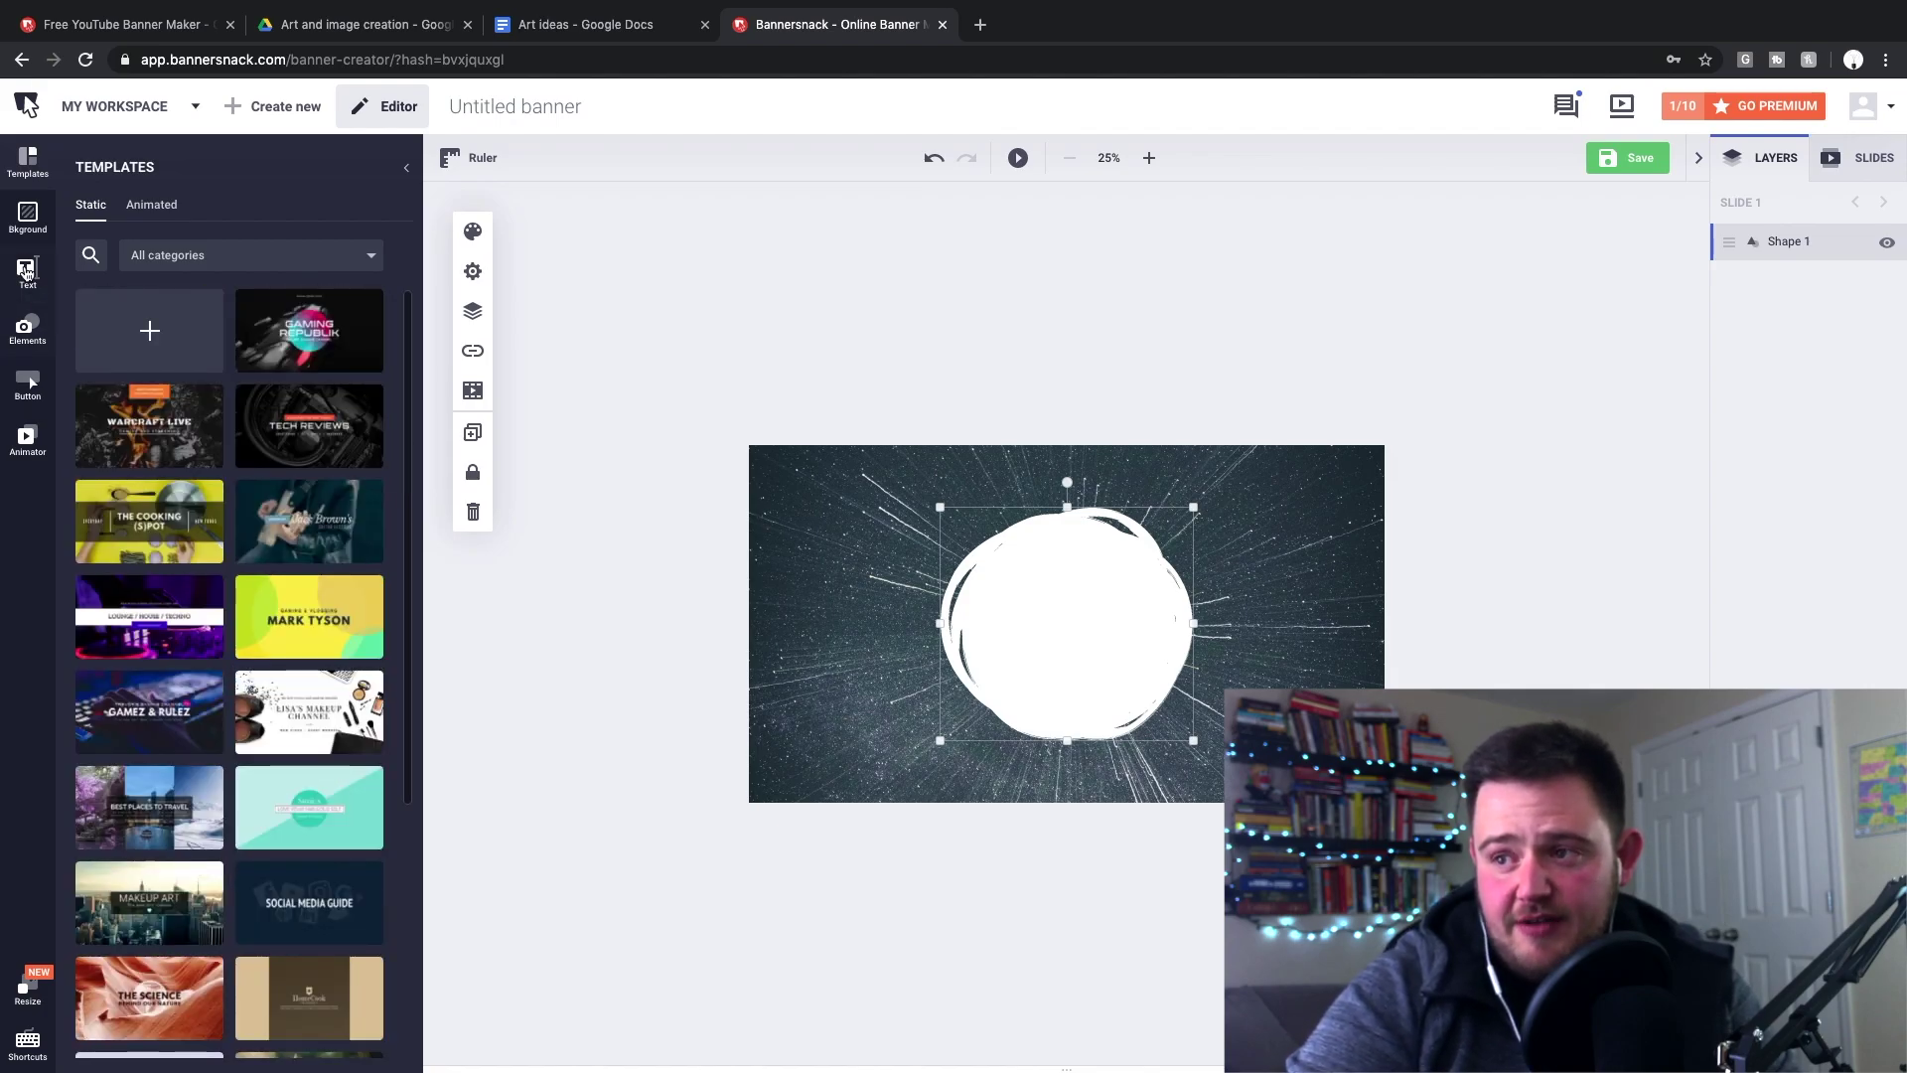
left_click(26, 269)
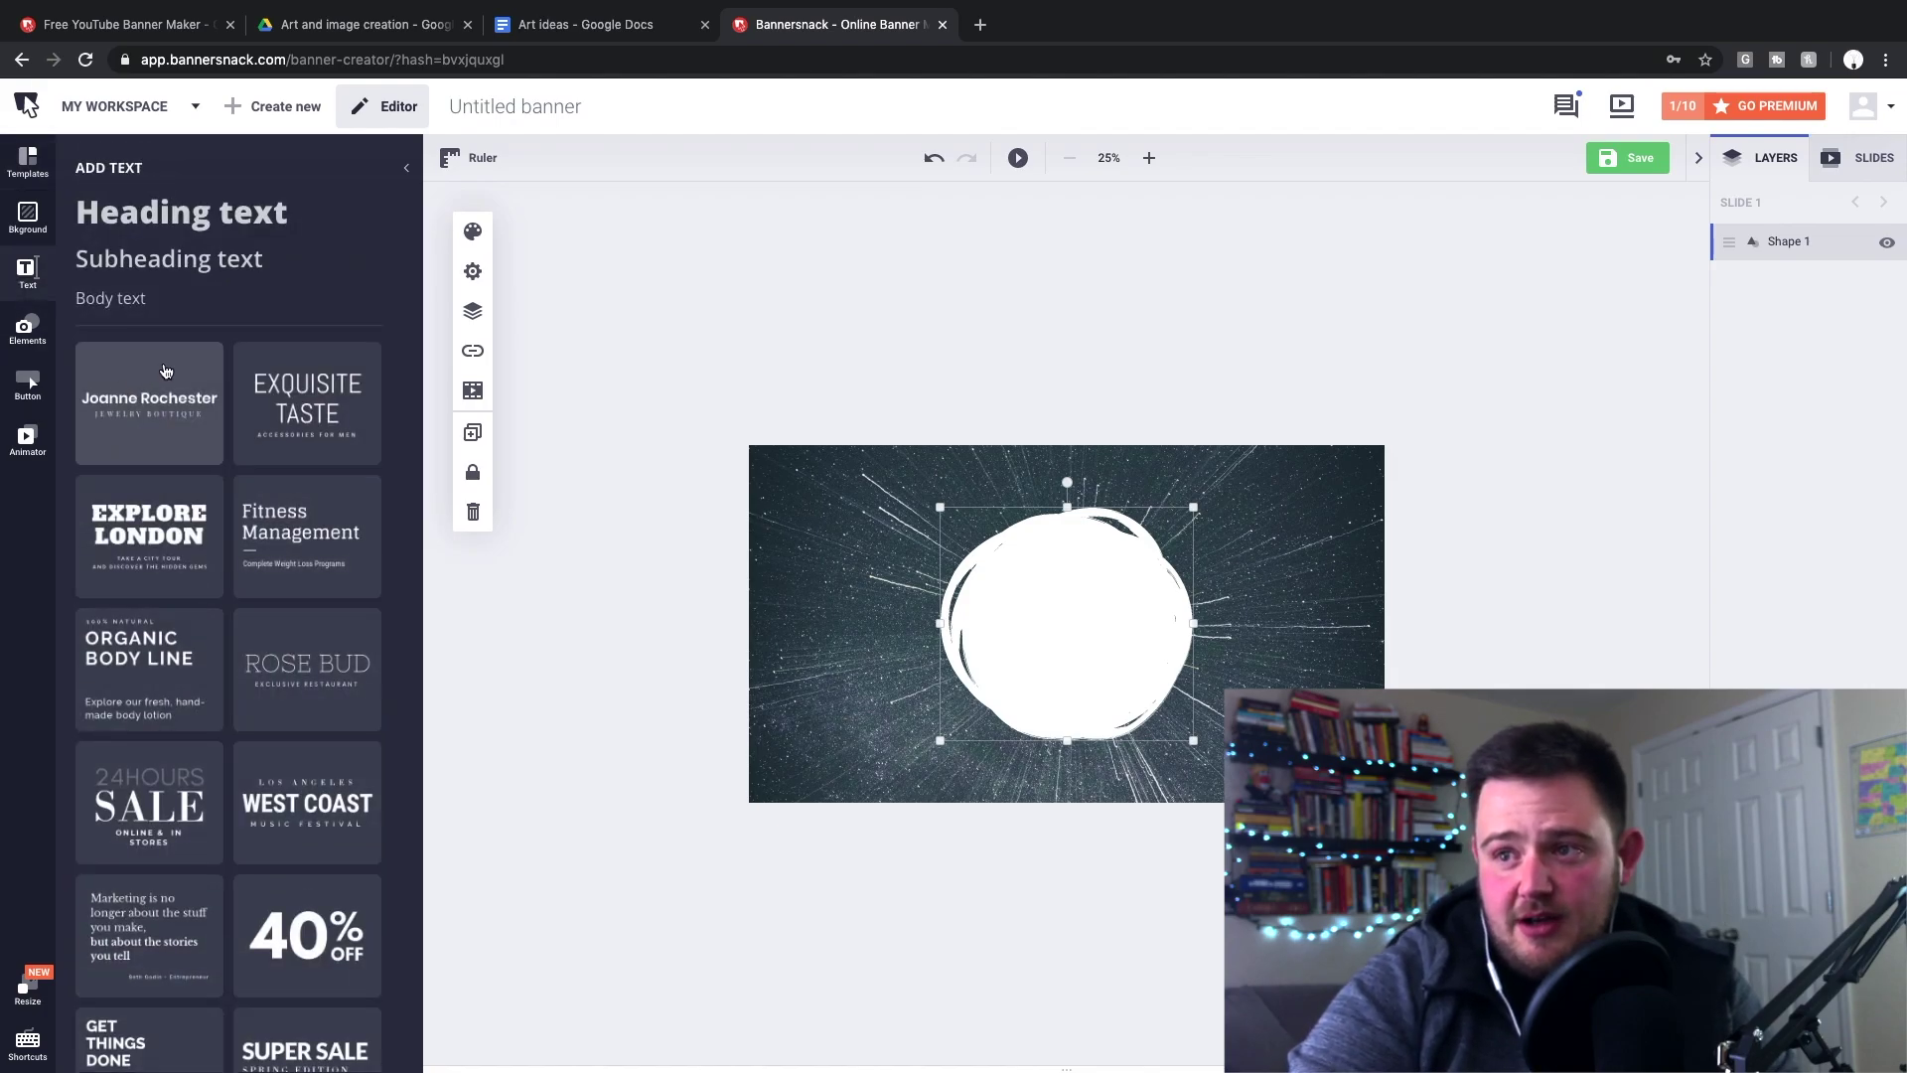
left_click(178, 213)
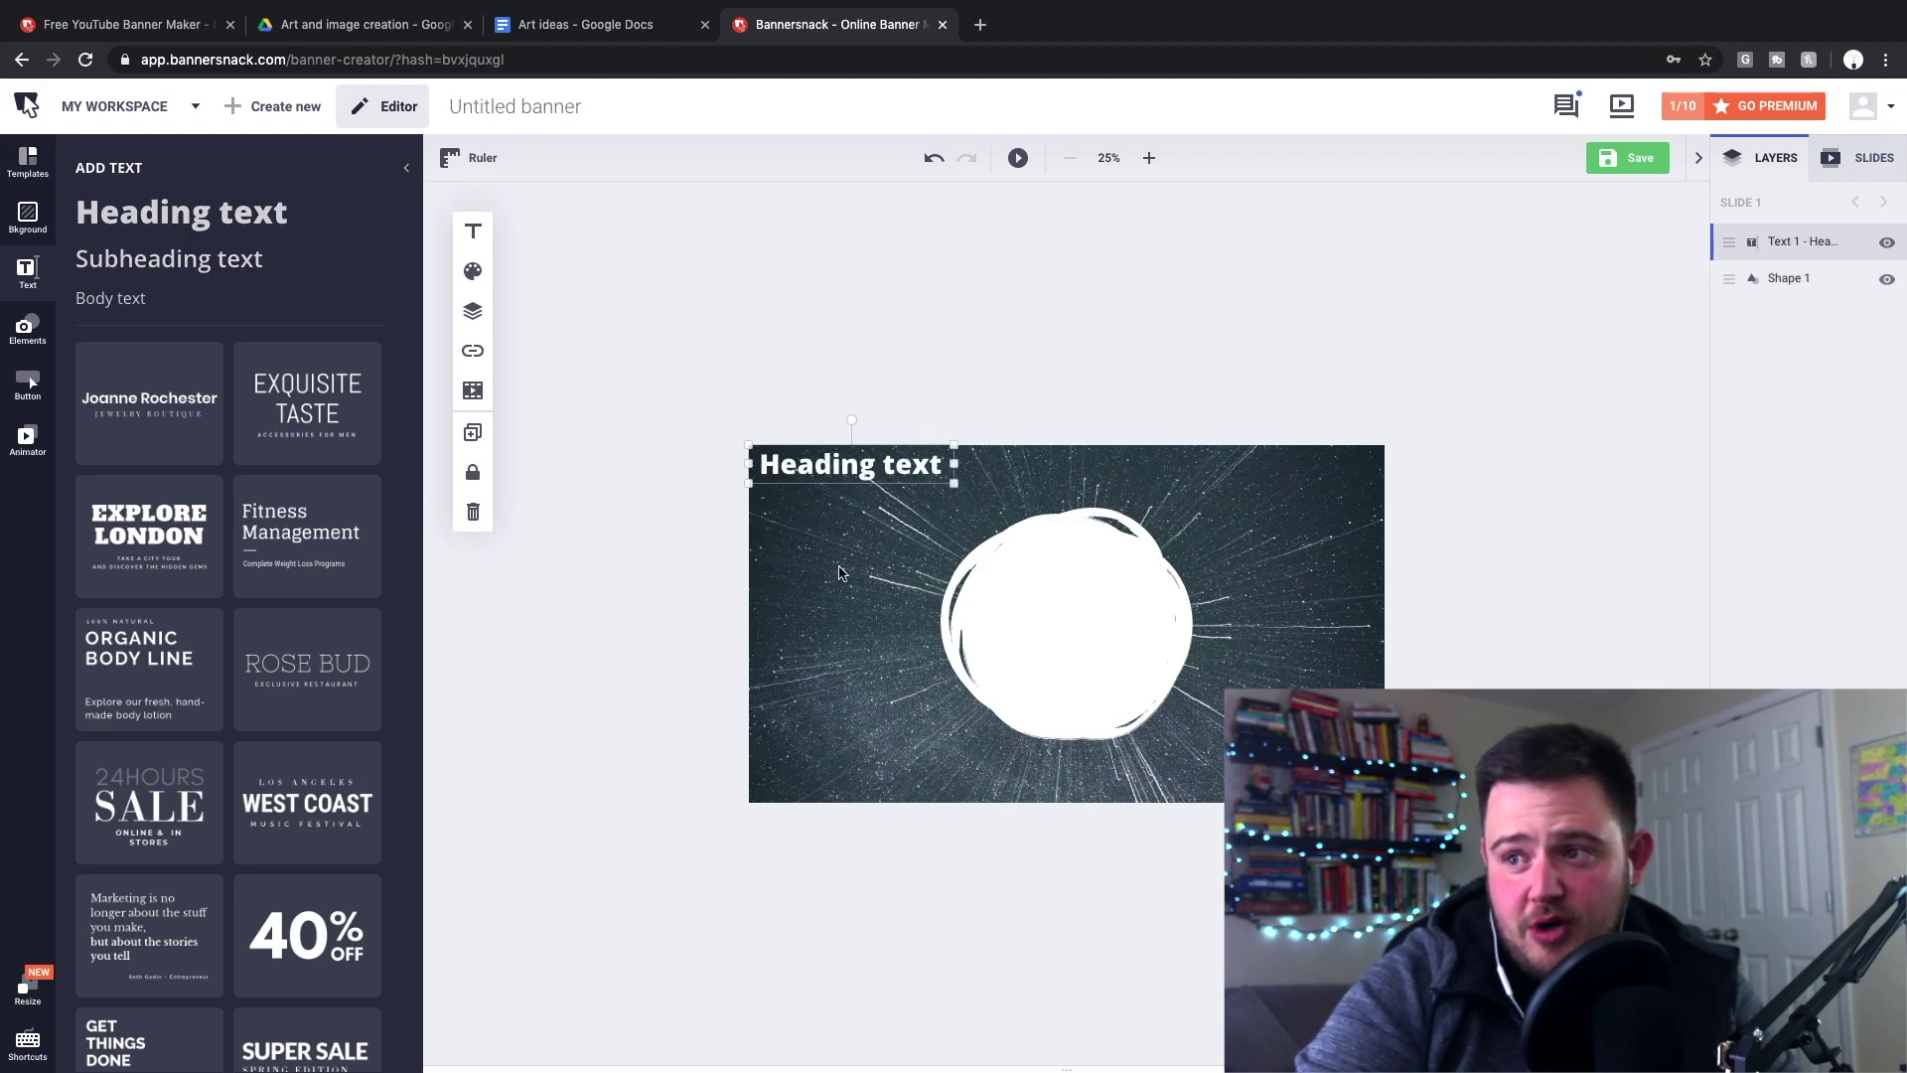
Step: Make the heading text black and move it into the white circle's centre
triple_click(805, 460)
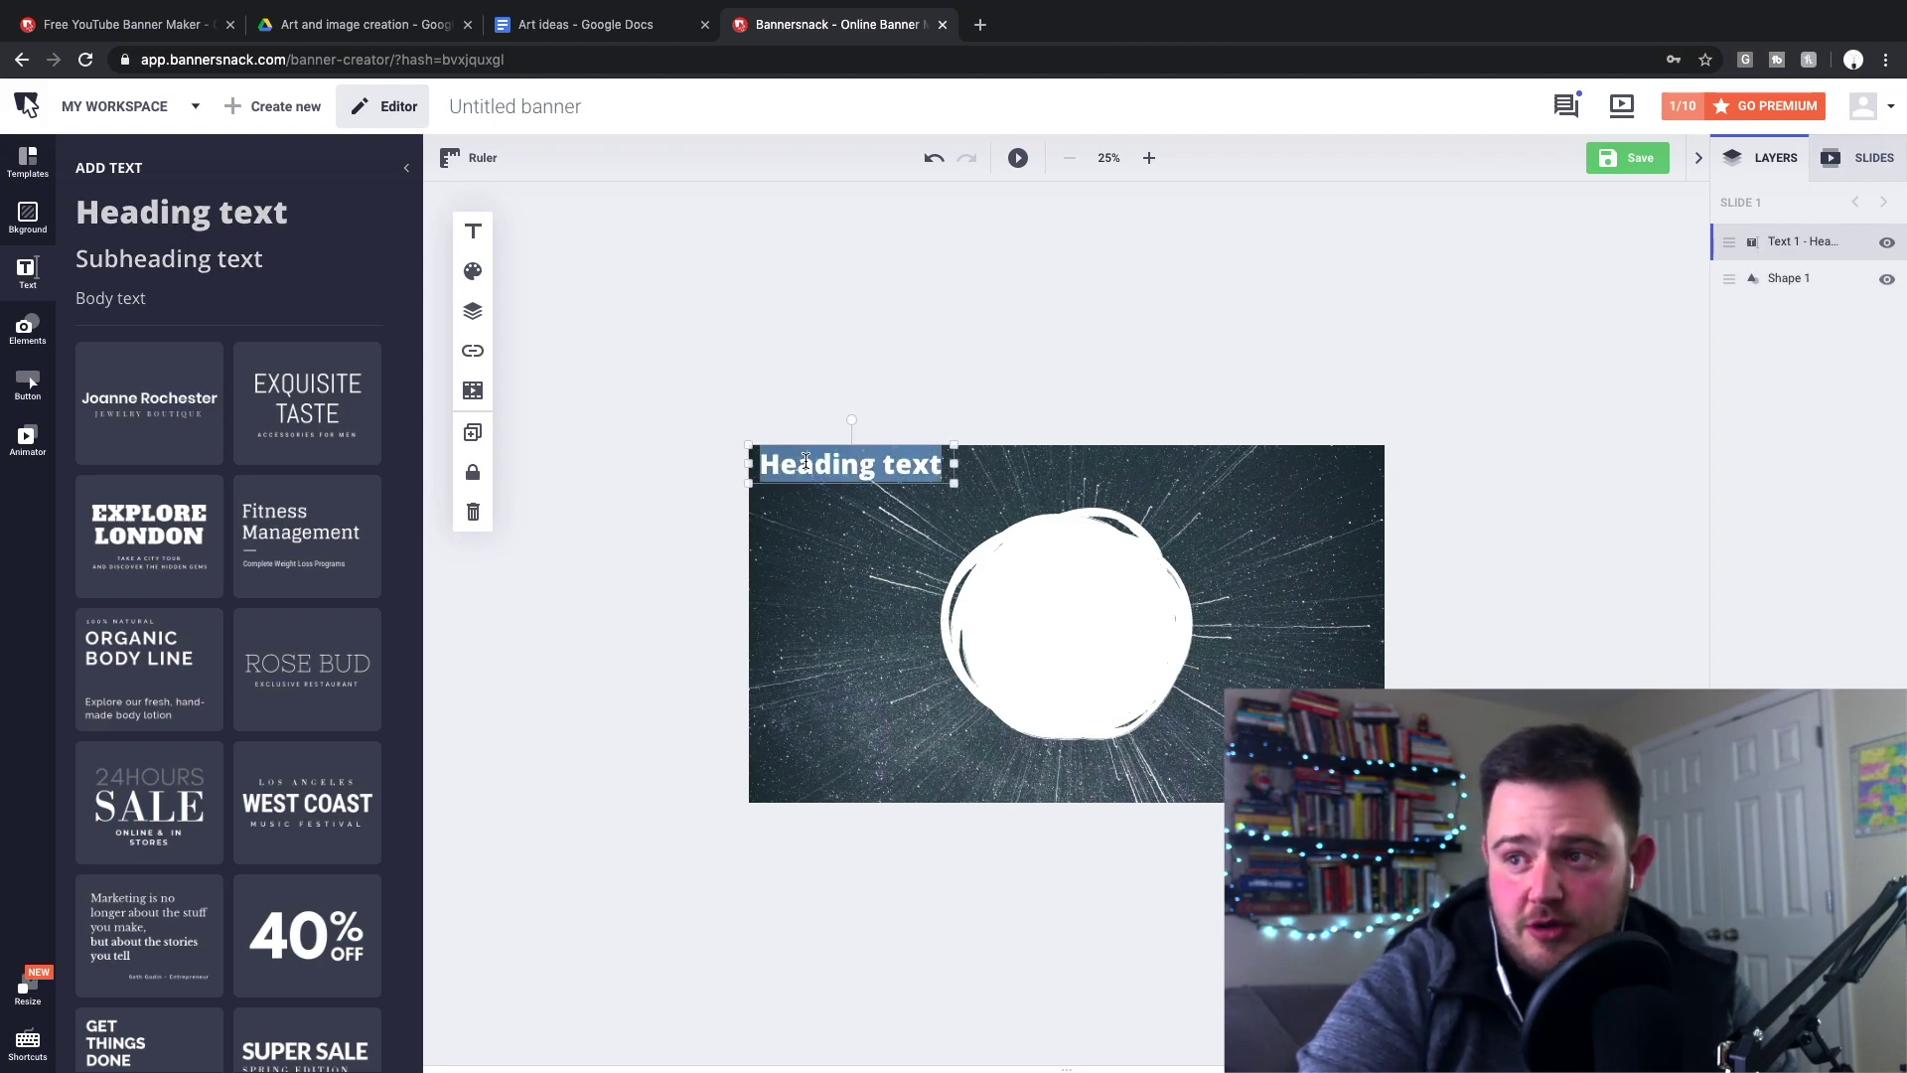
left_click(472, 271)
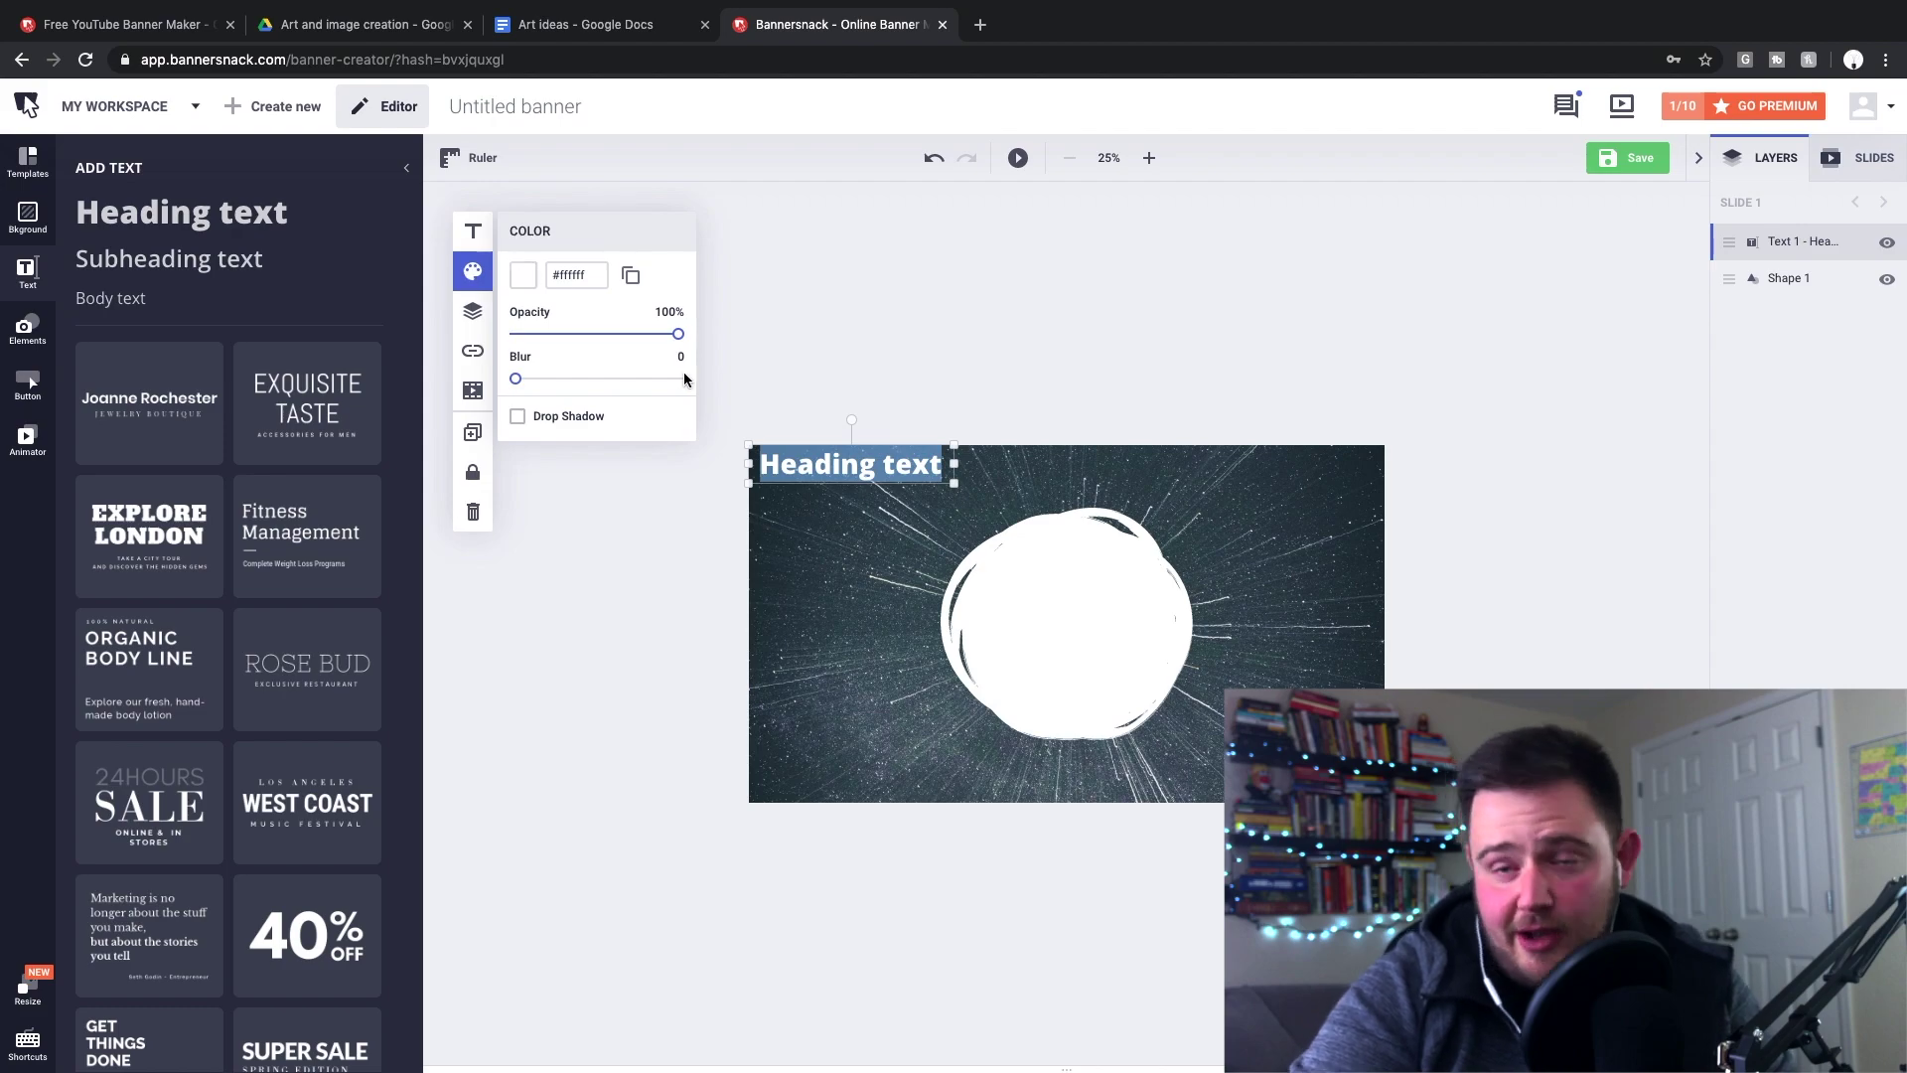
left_click(524, 275)
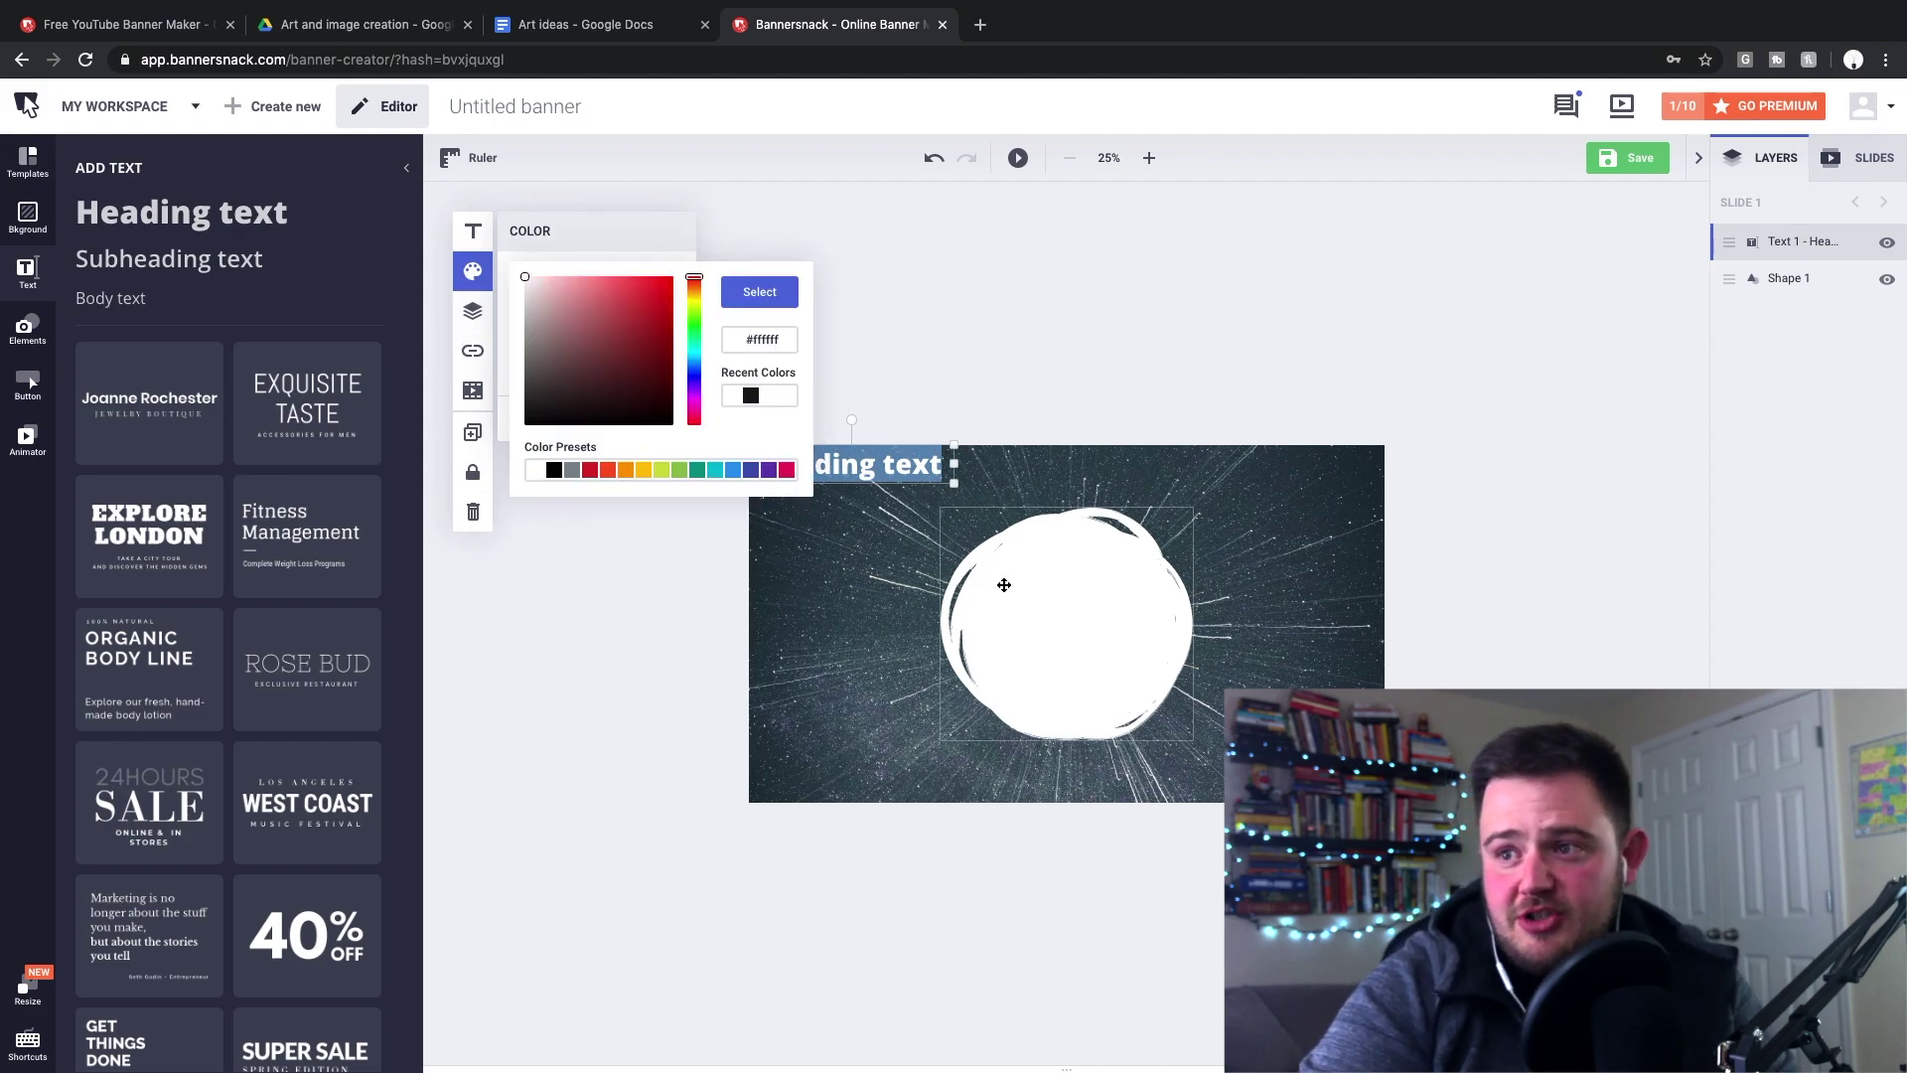
left_click(553, 470)
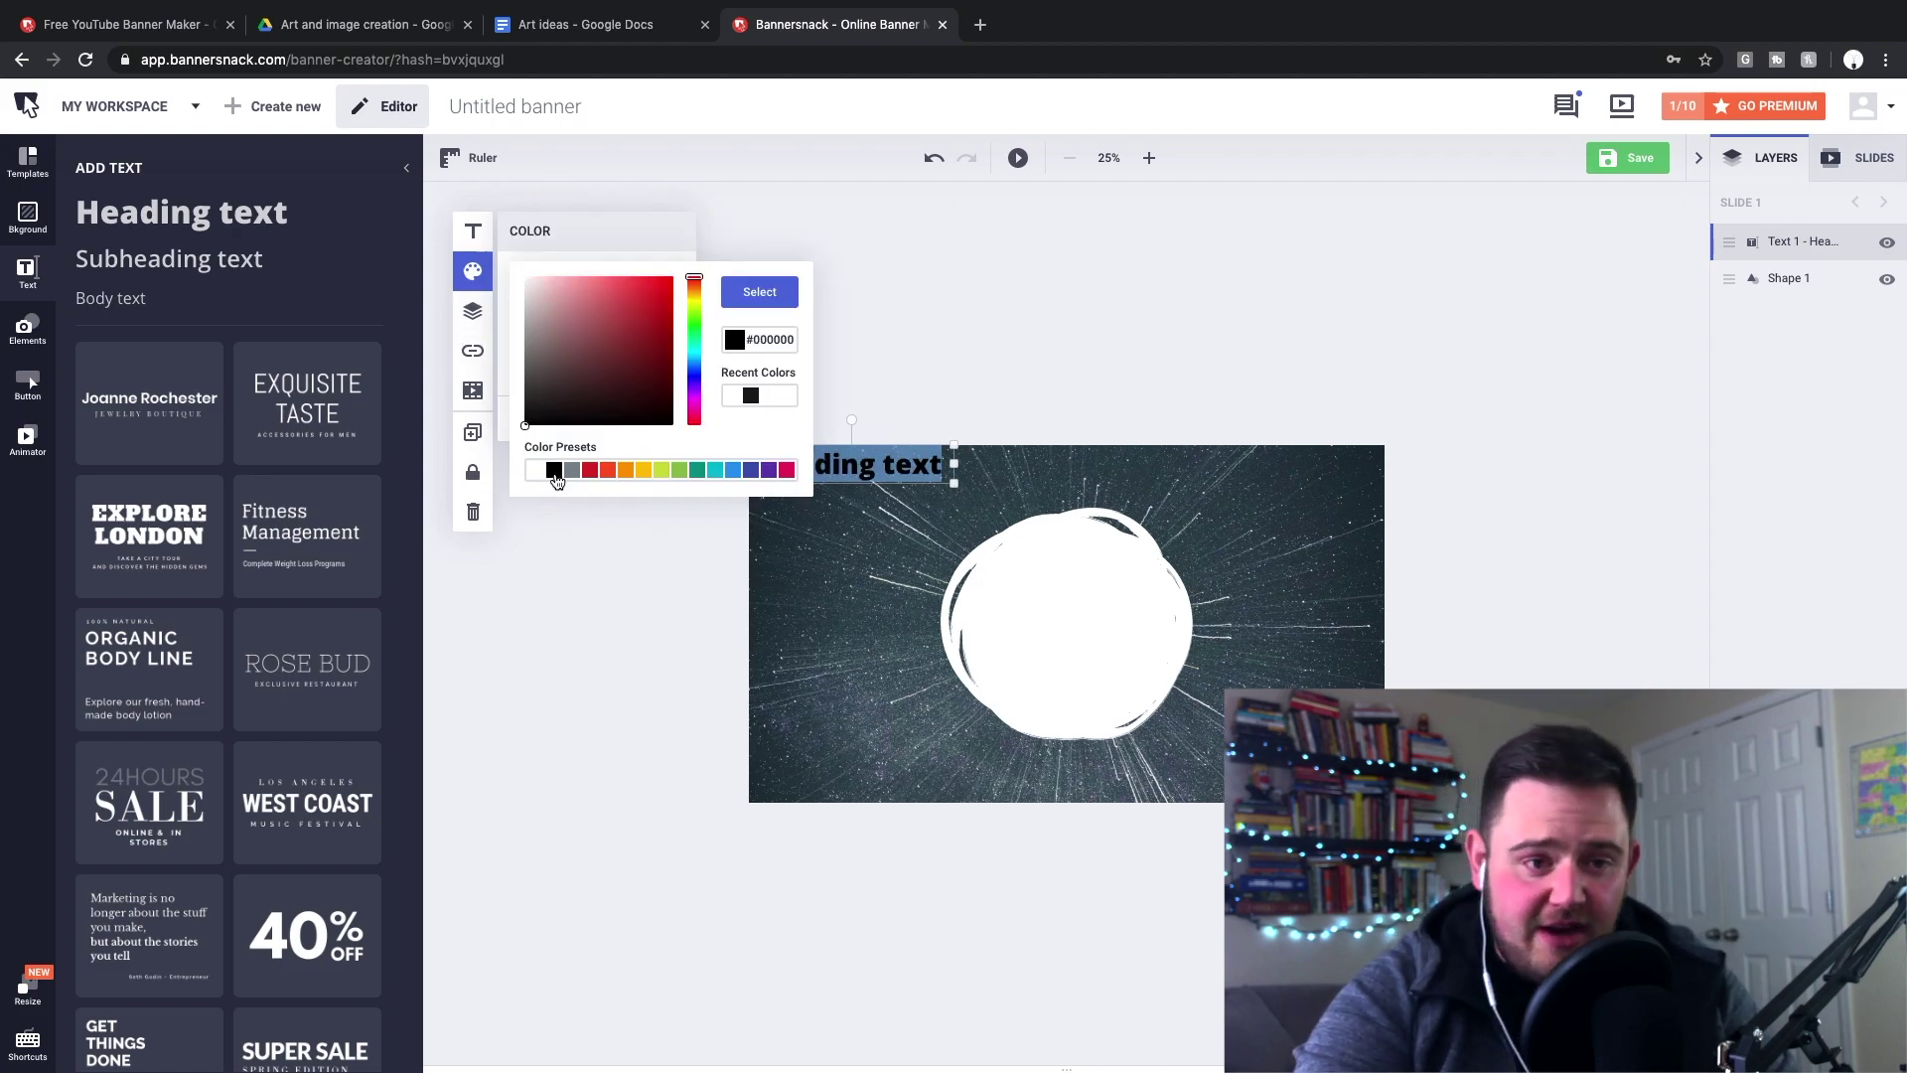
left_click(776, 295)
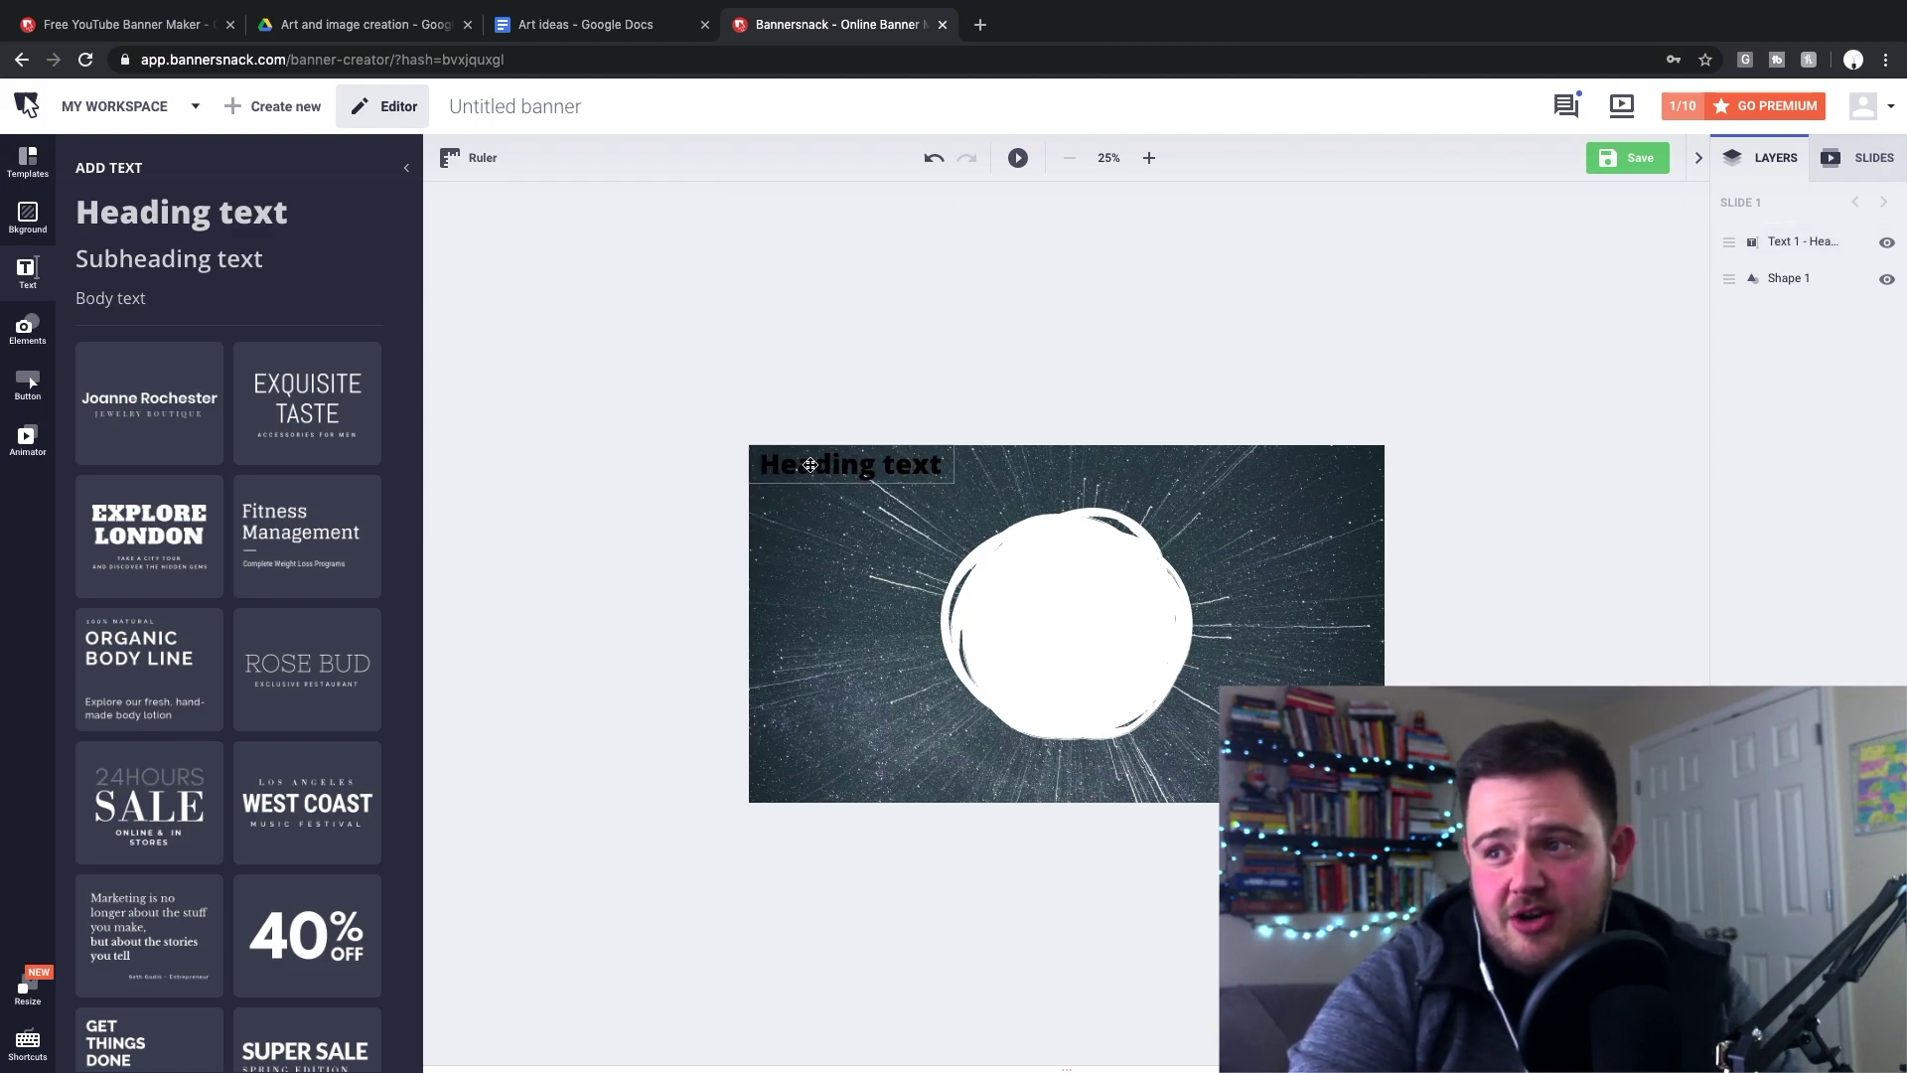
left_click_drag(810, 464, 1049, 624)
Step: Retype the heading as 'Comet Creator', widen its box to one line, and select the text
double_click(1049, 624)
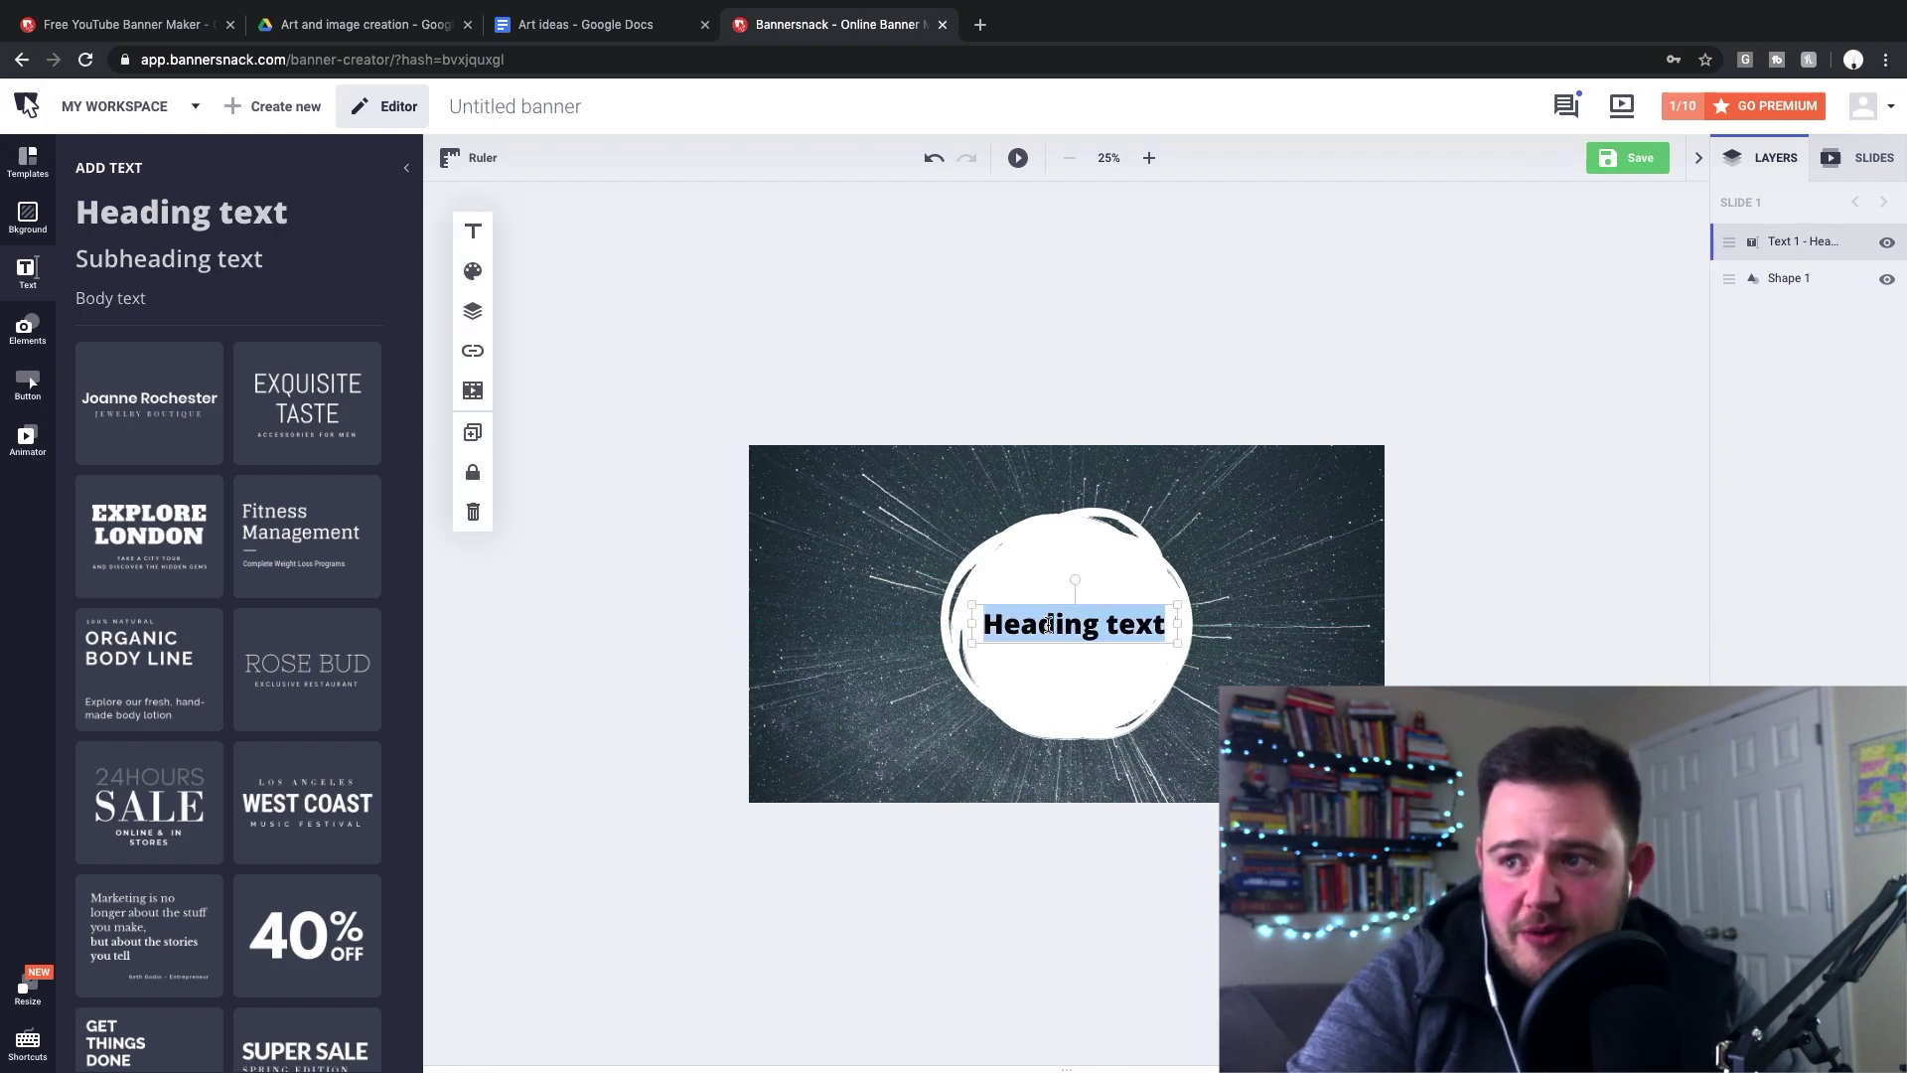
type("Comet Creat")
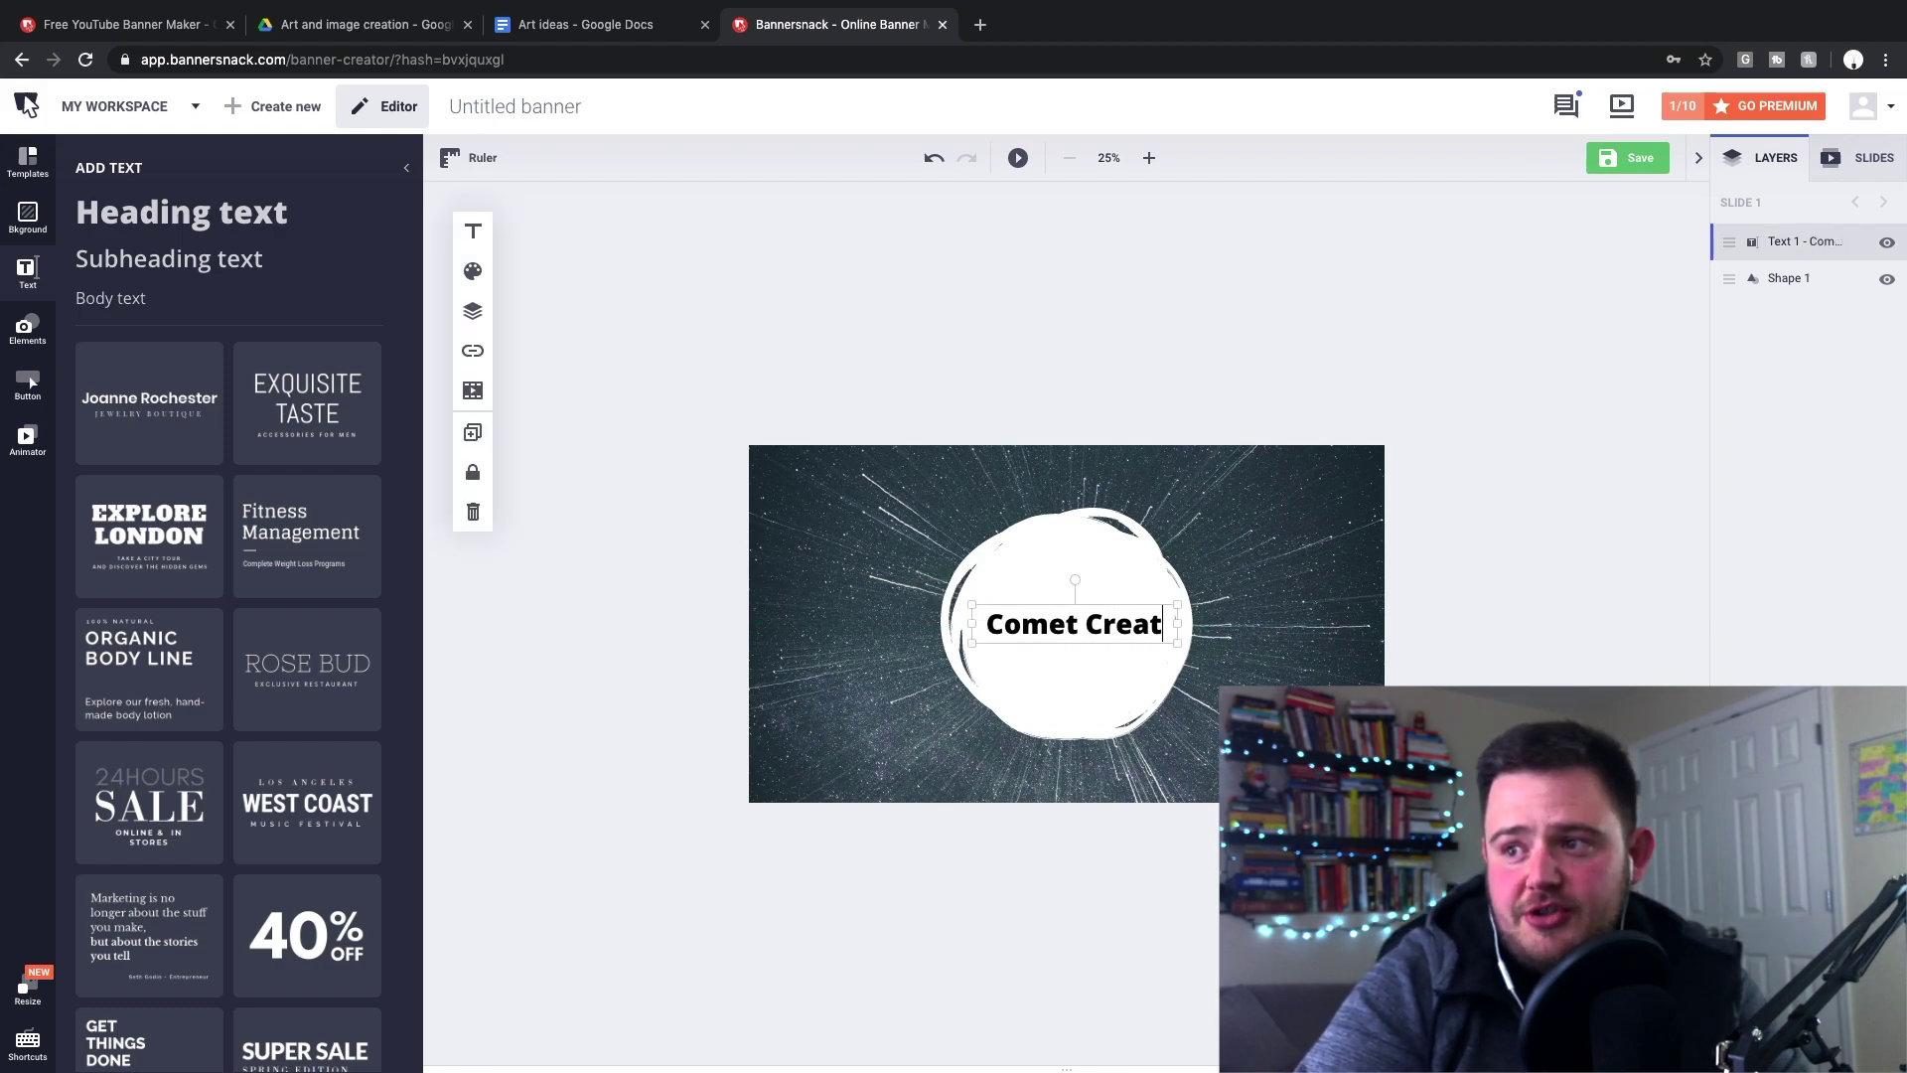
type("or")
left_click(930, 719)
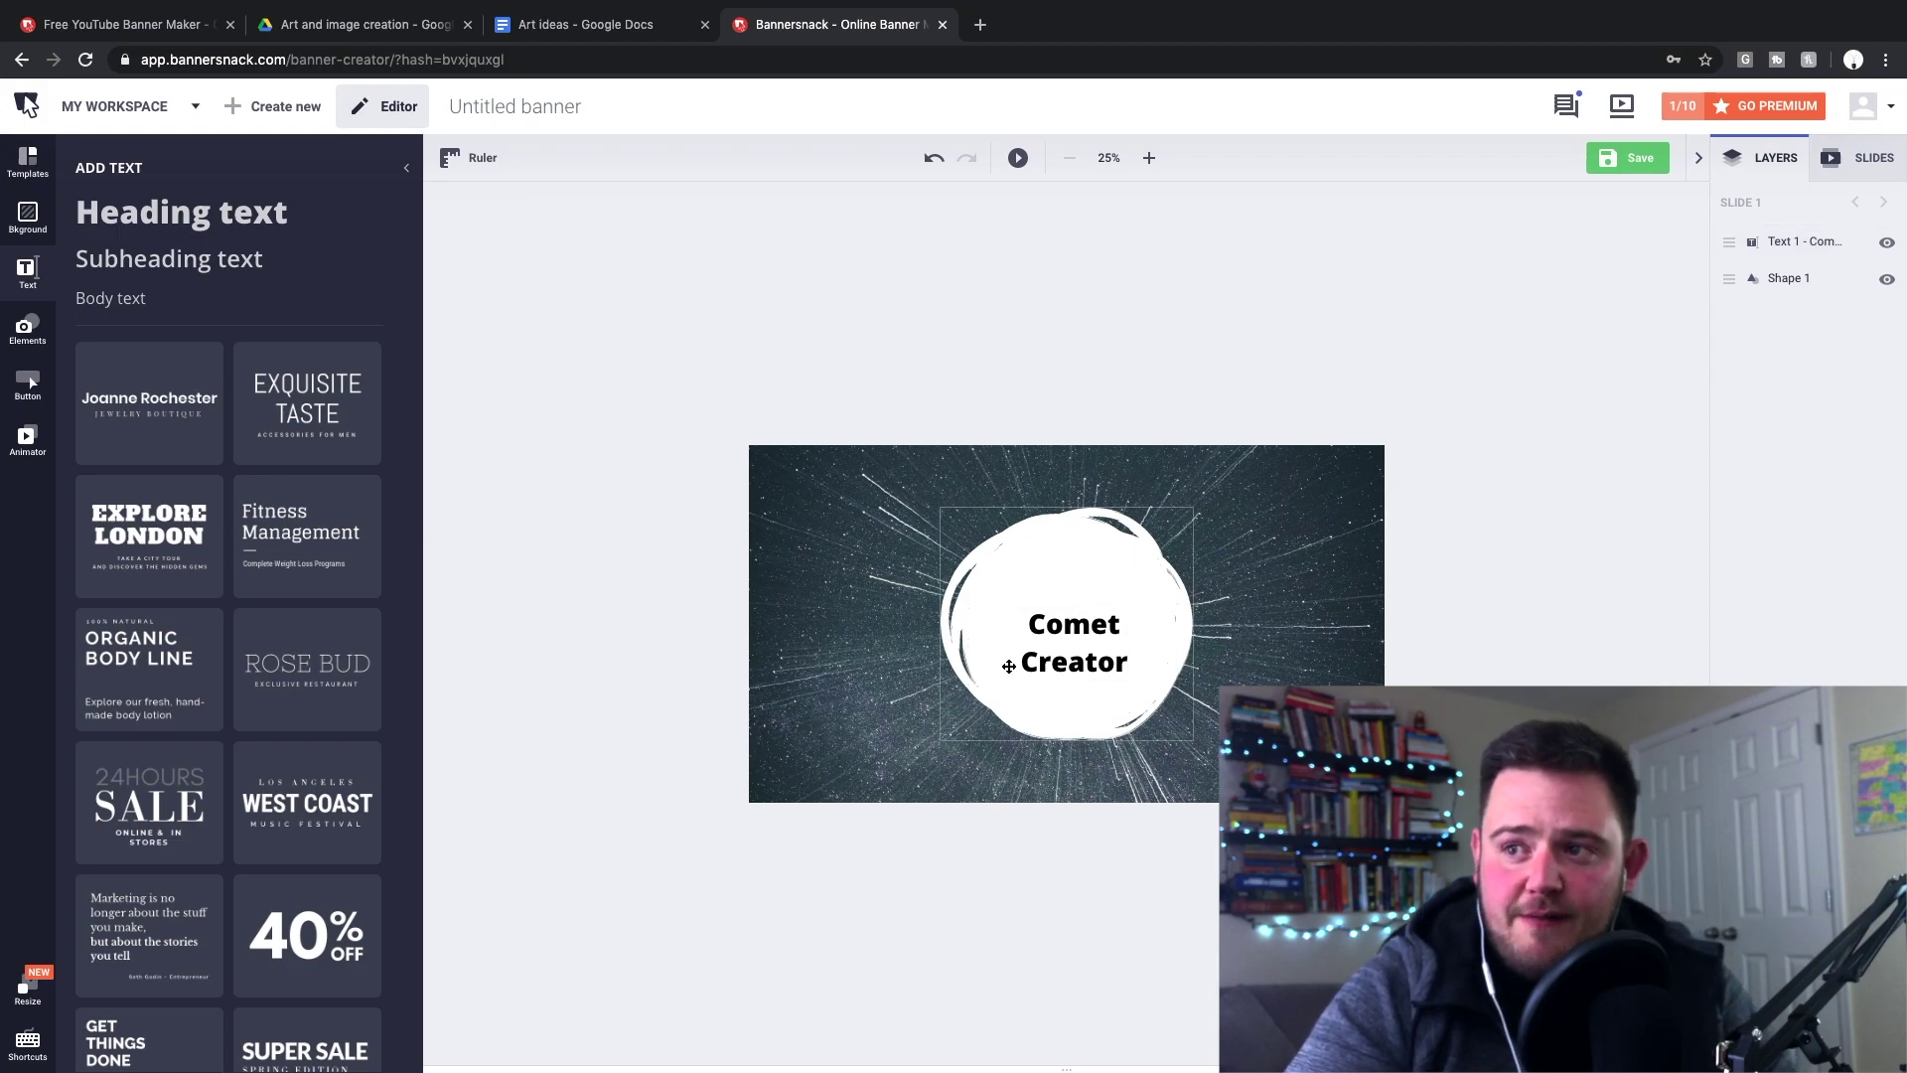
left_click(1063, 644)
left_click_drag(971, 641, 1053, 624)
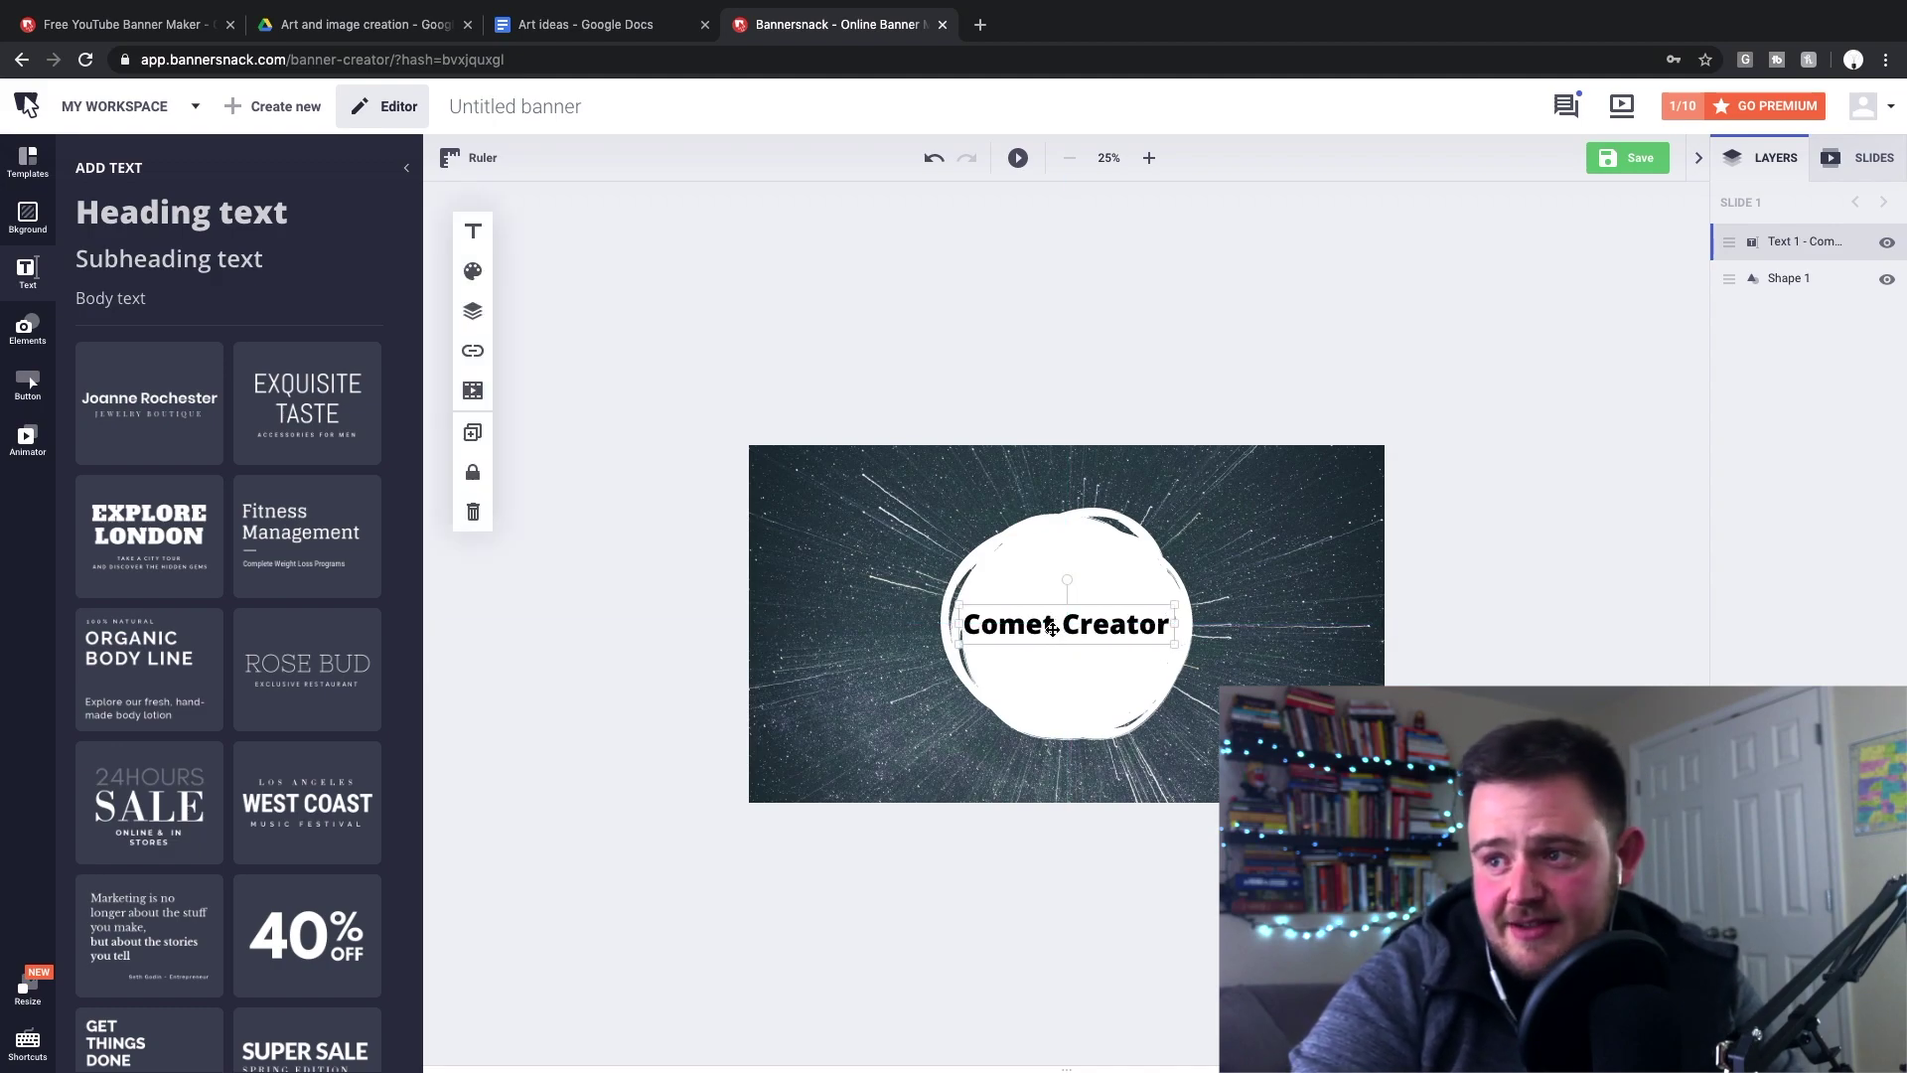
double_click(1061, 625)
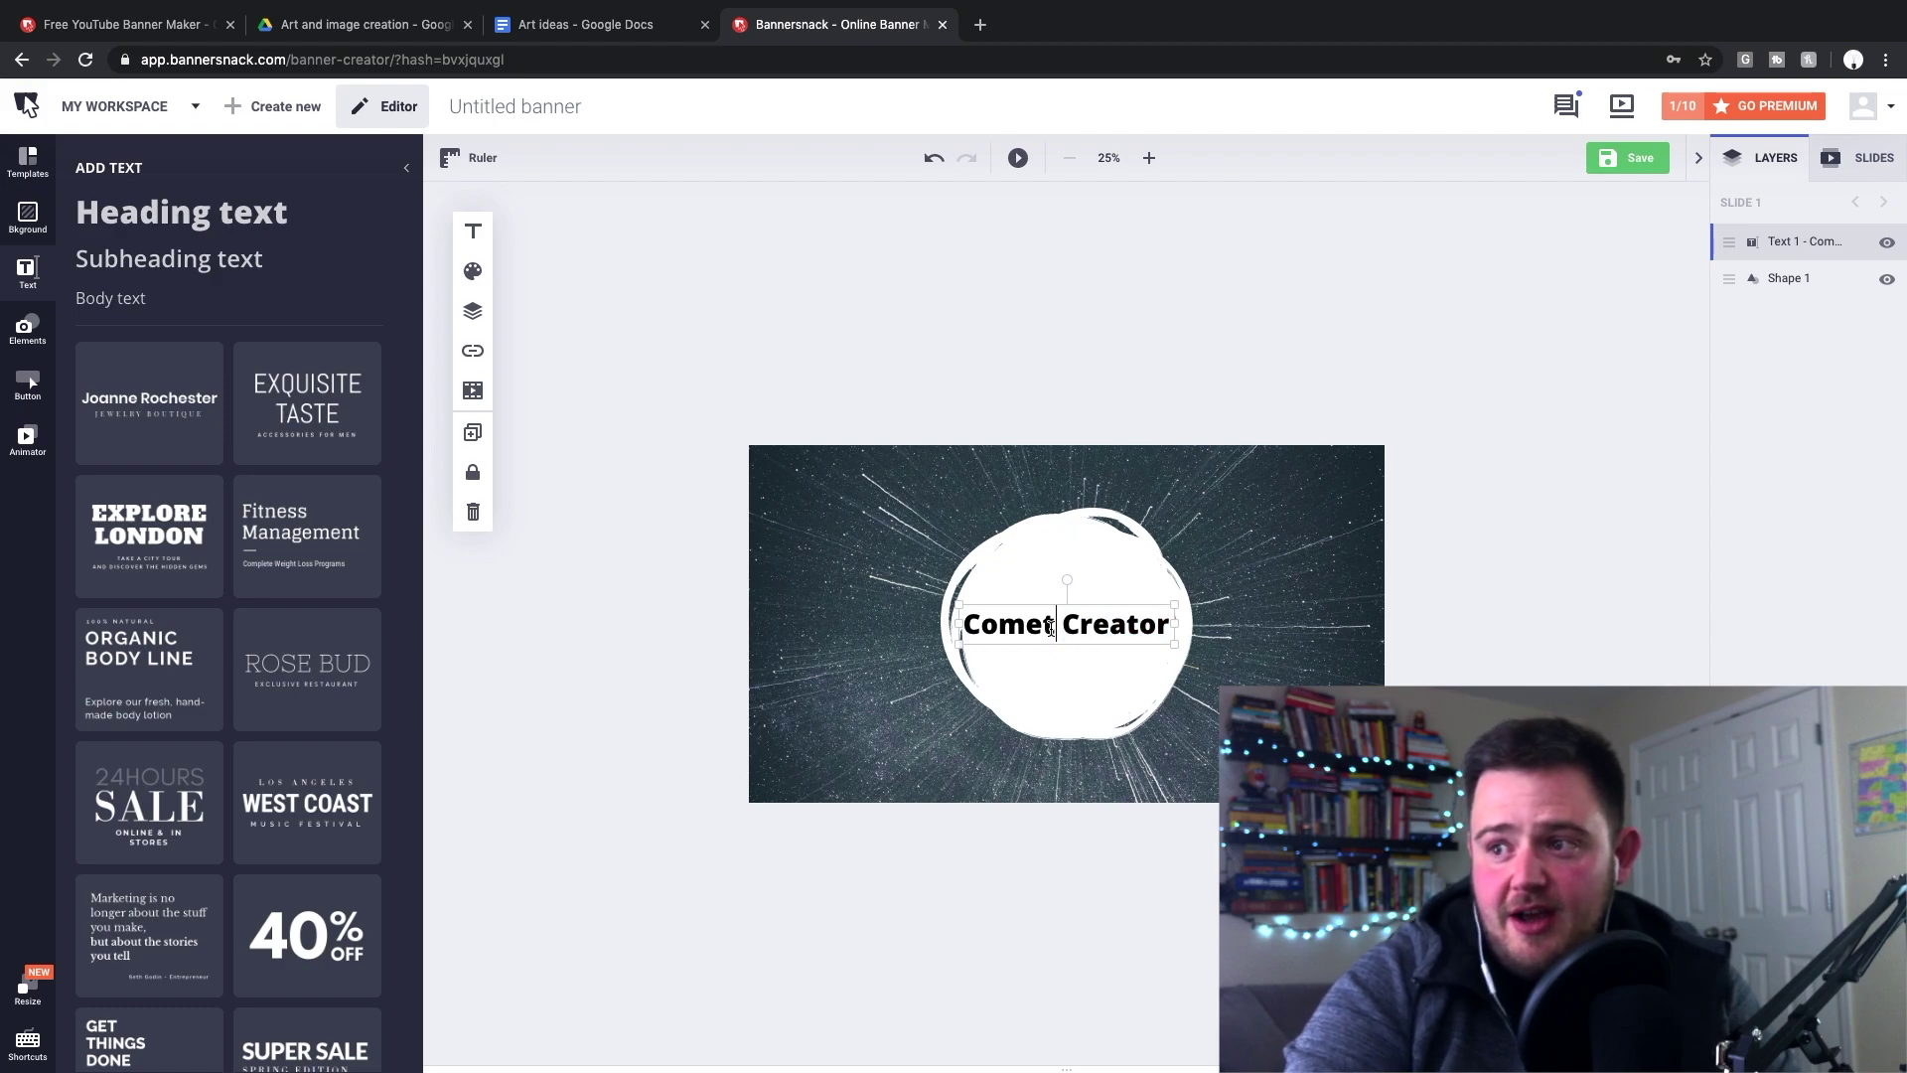
triple_click(1051, 626)
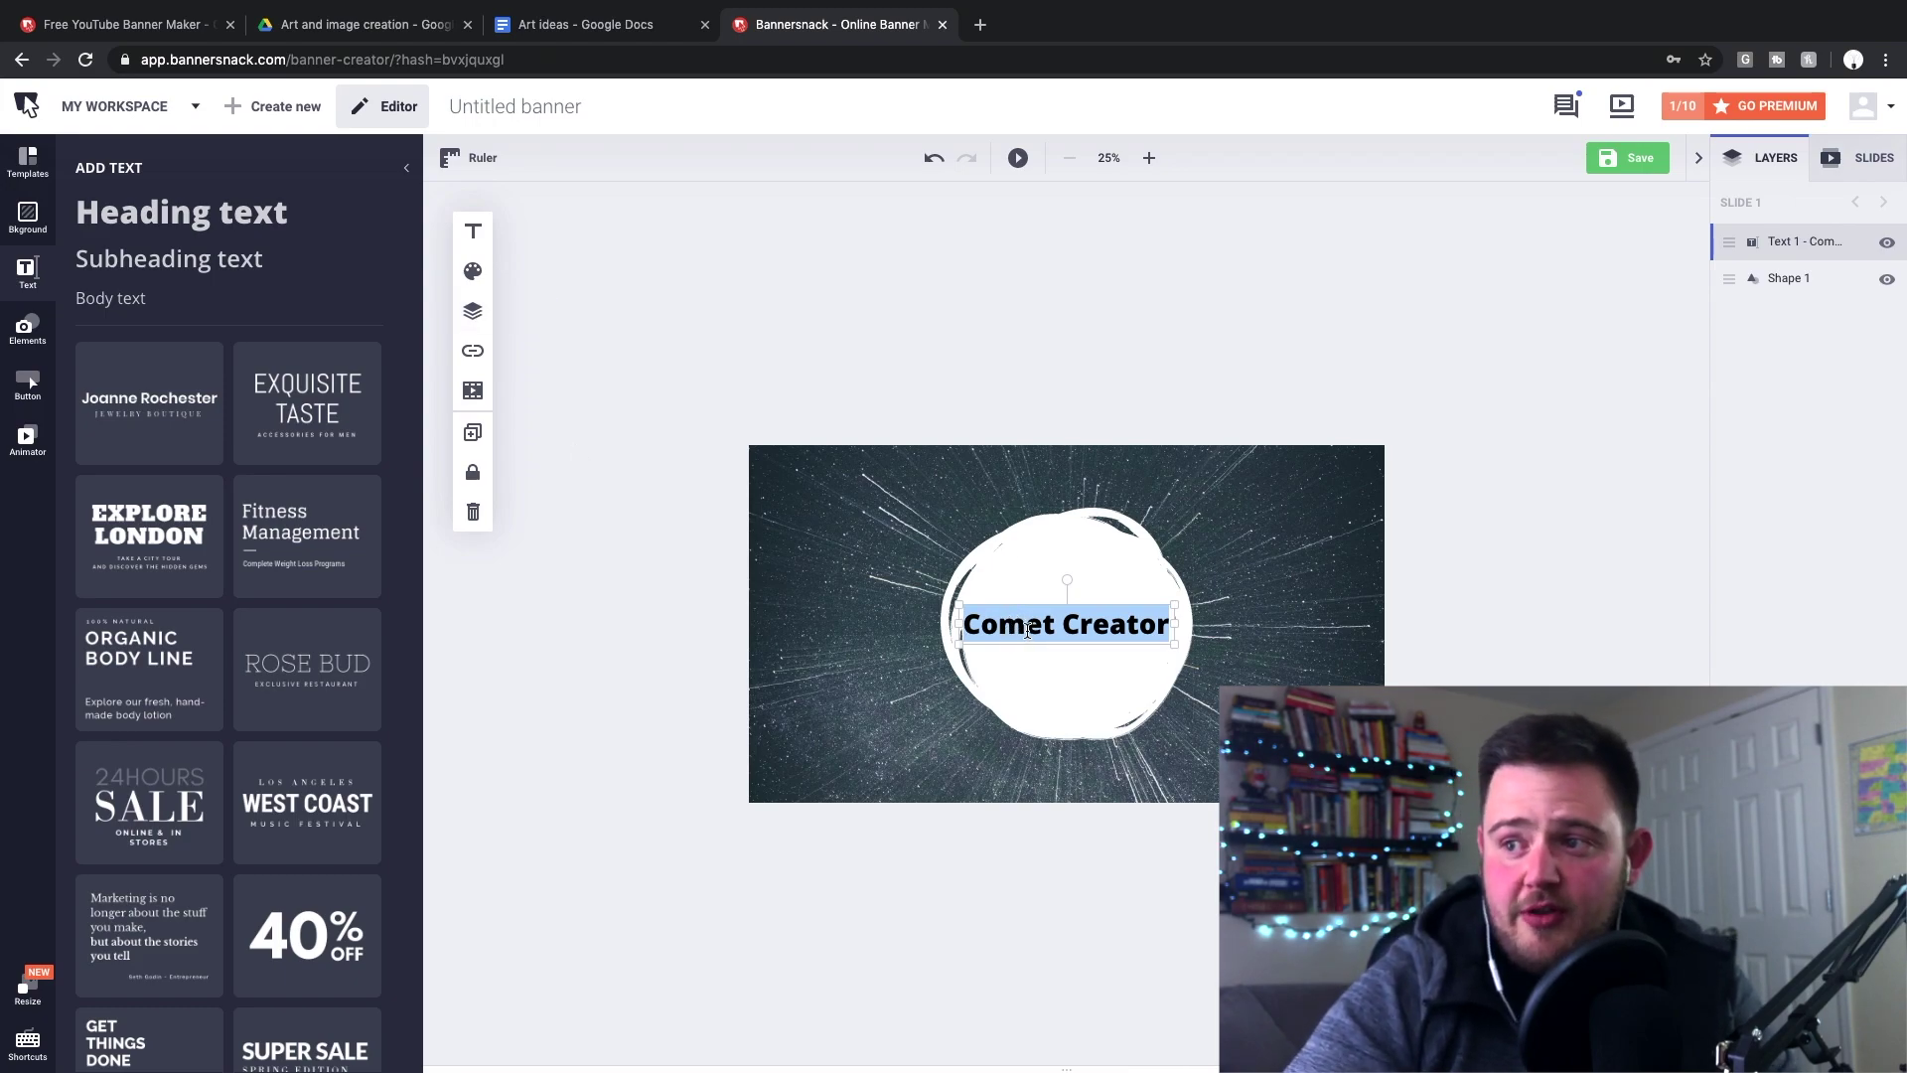
Step: Set the Comet Creator title colour to navy #102e52
left_click(473, 271)
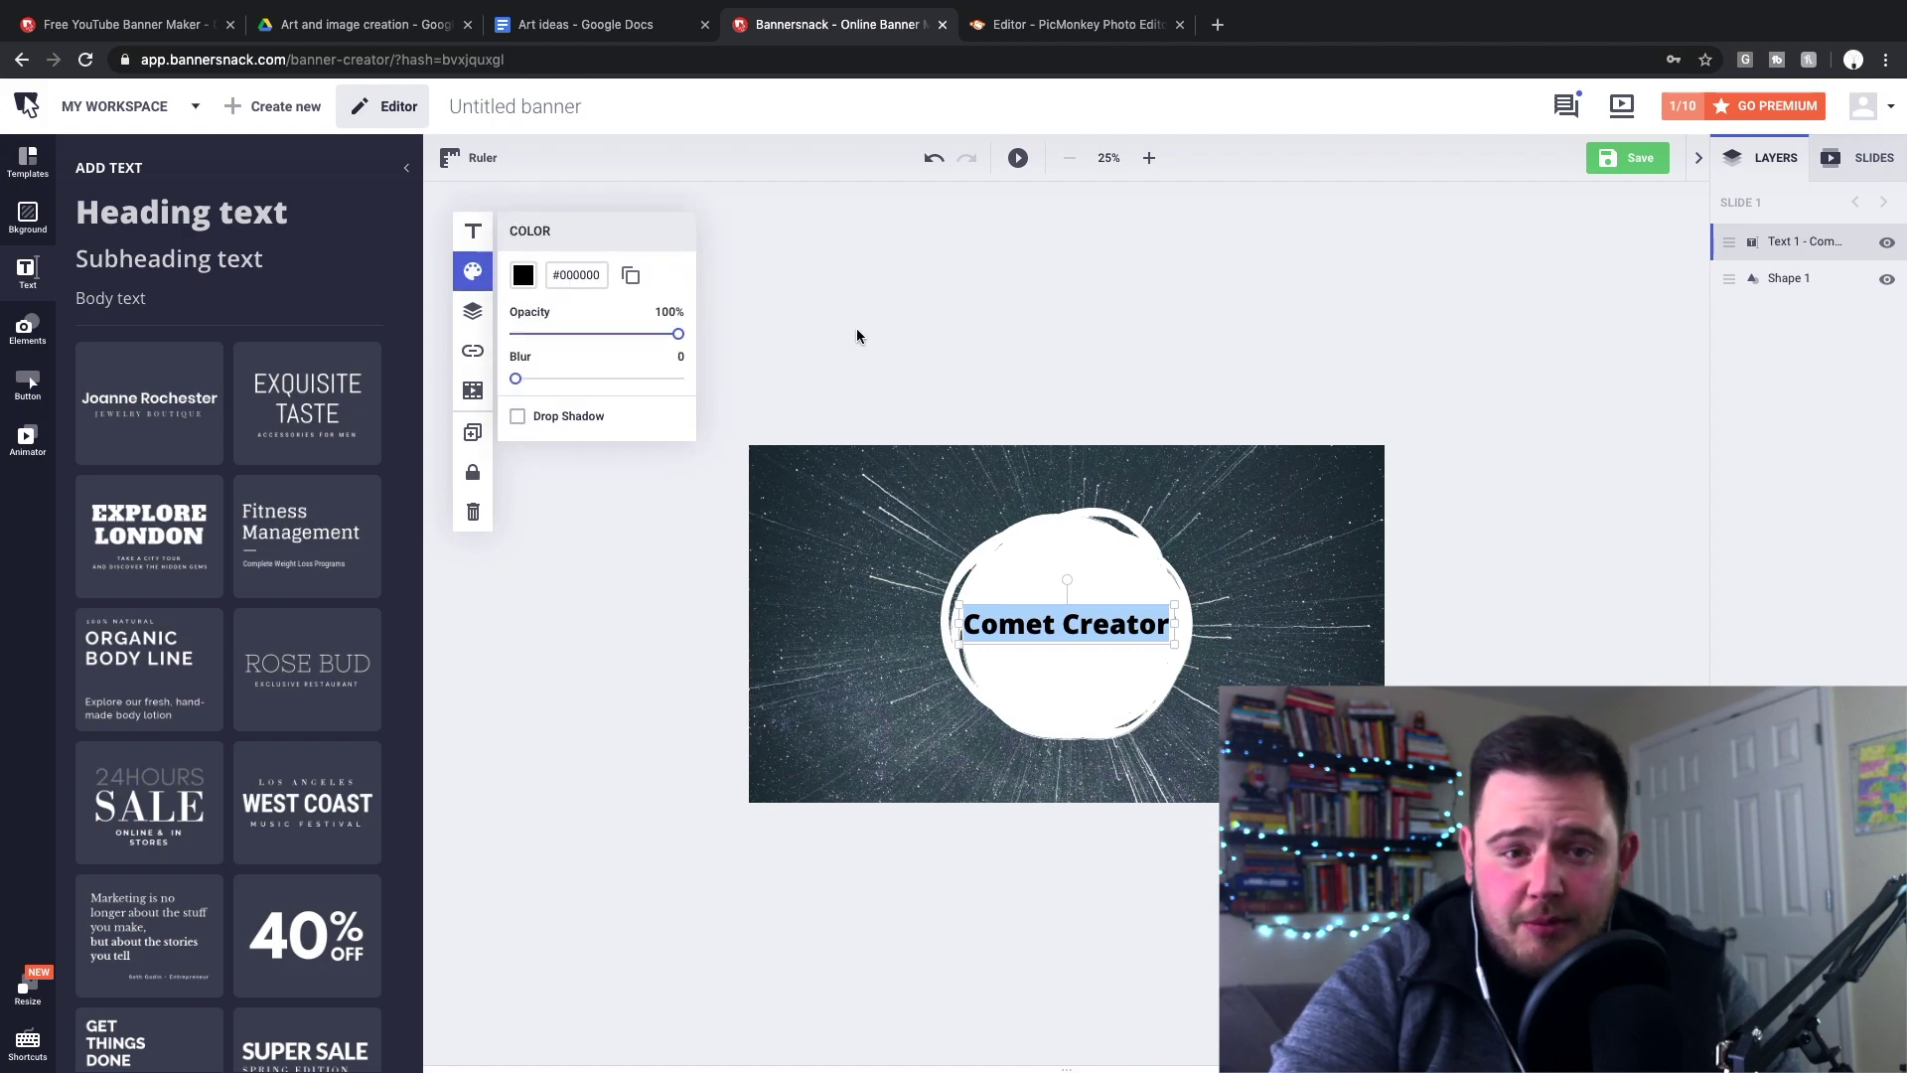
left_click(579, 274)
type("102e52")
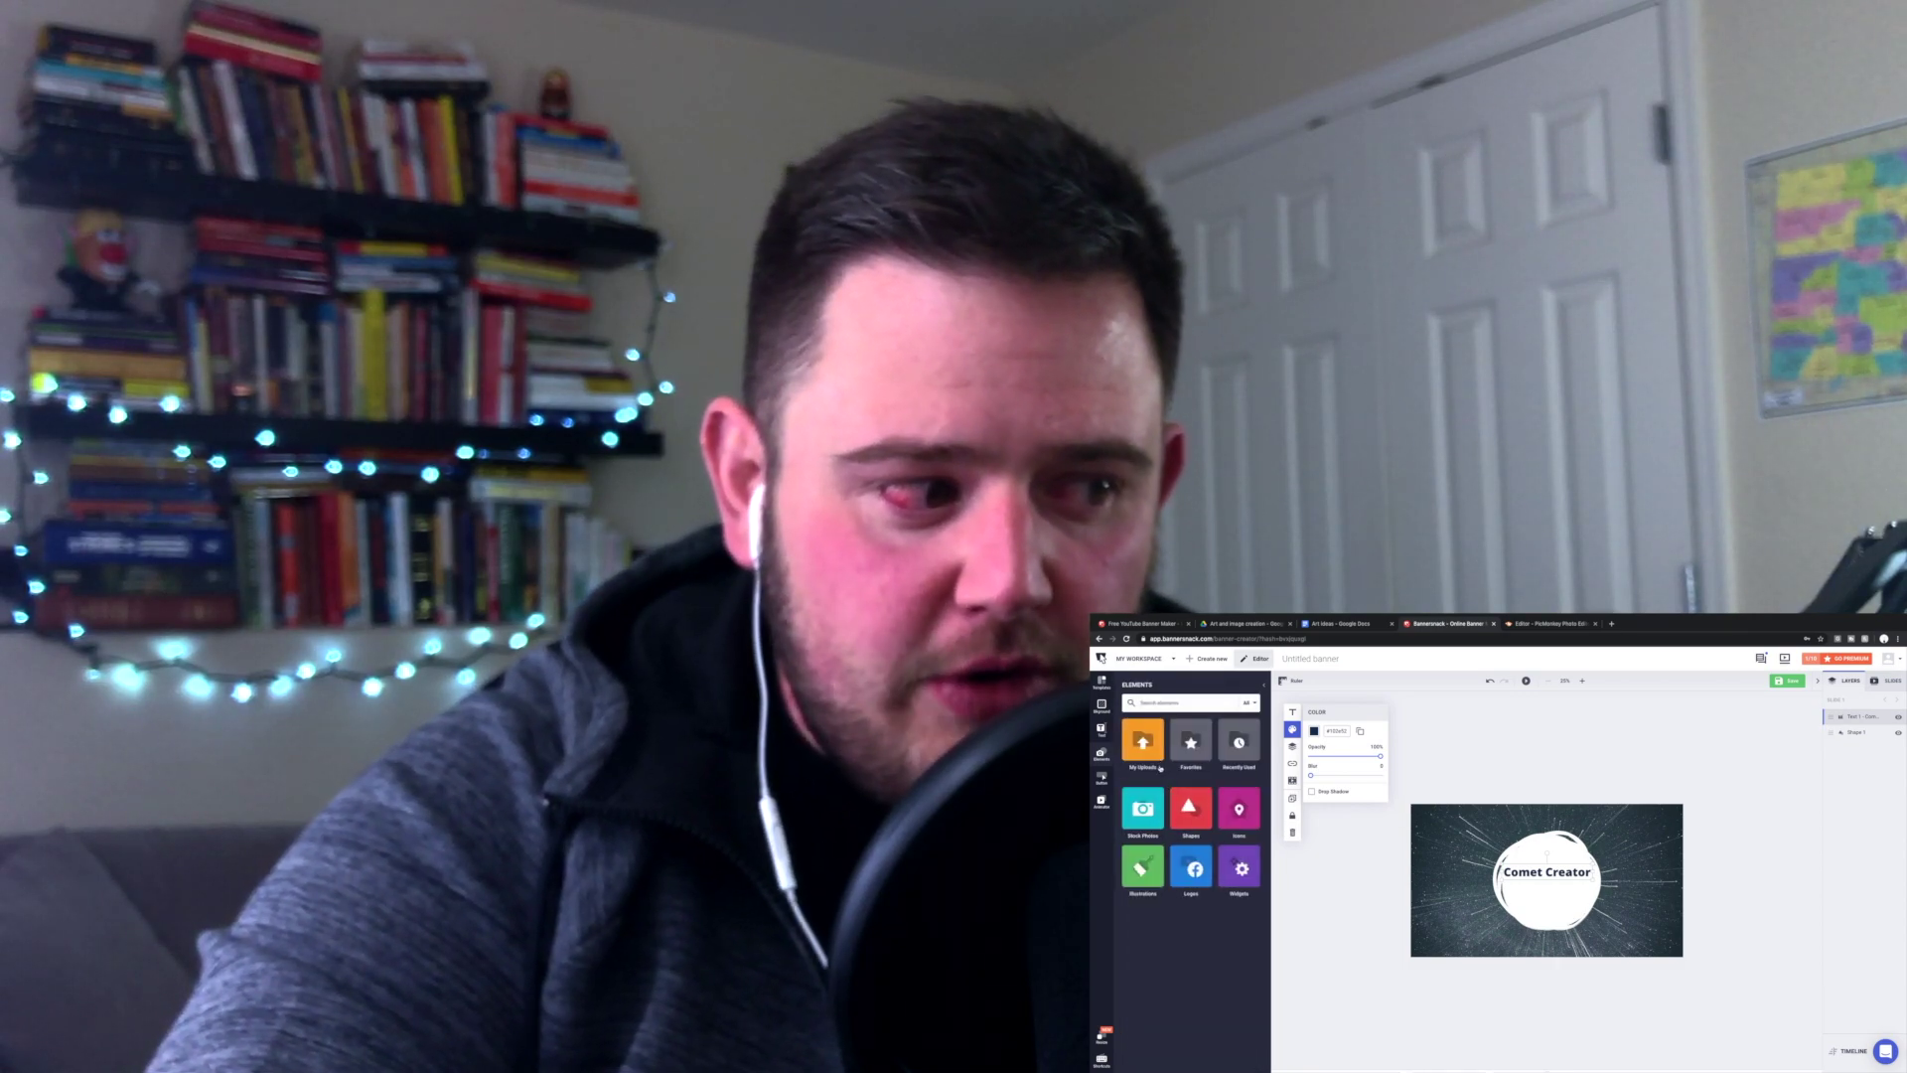
Step: Add the grey line shape from the Shapes collection to the banner
left_click(1201, 805)
mouse_move(1245, 741)
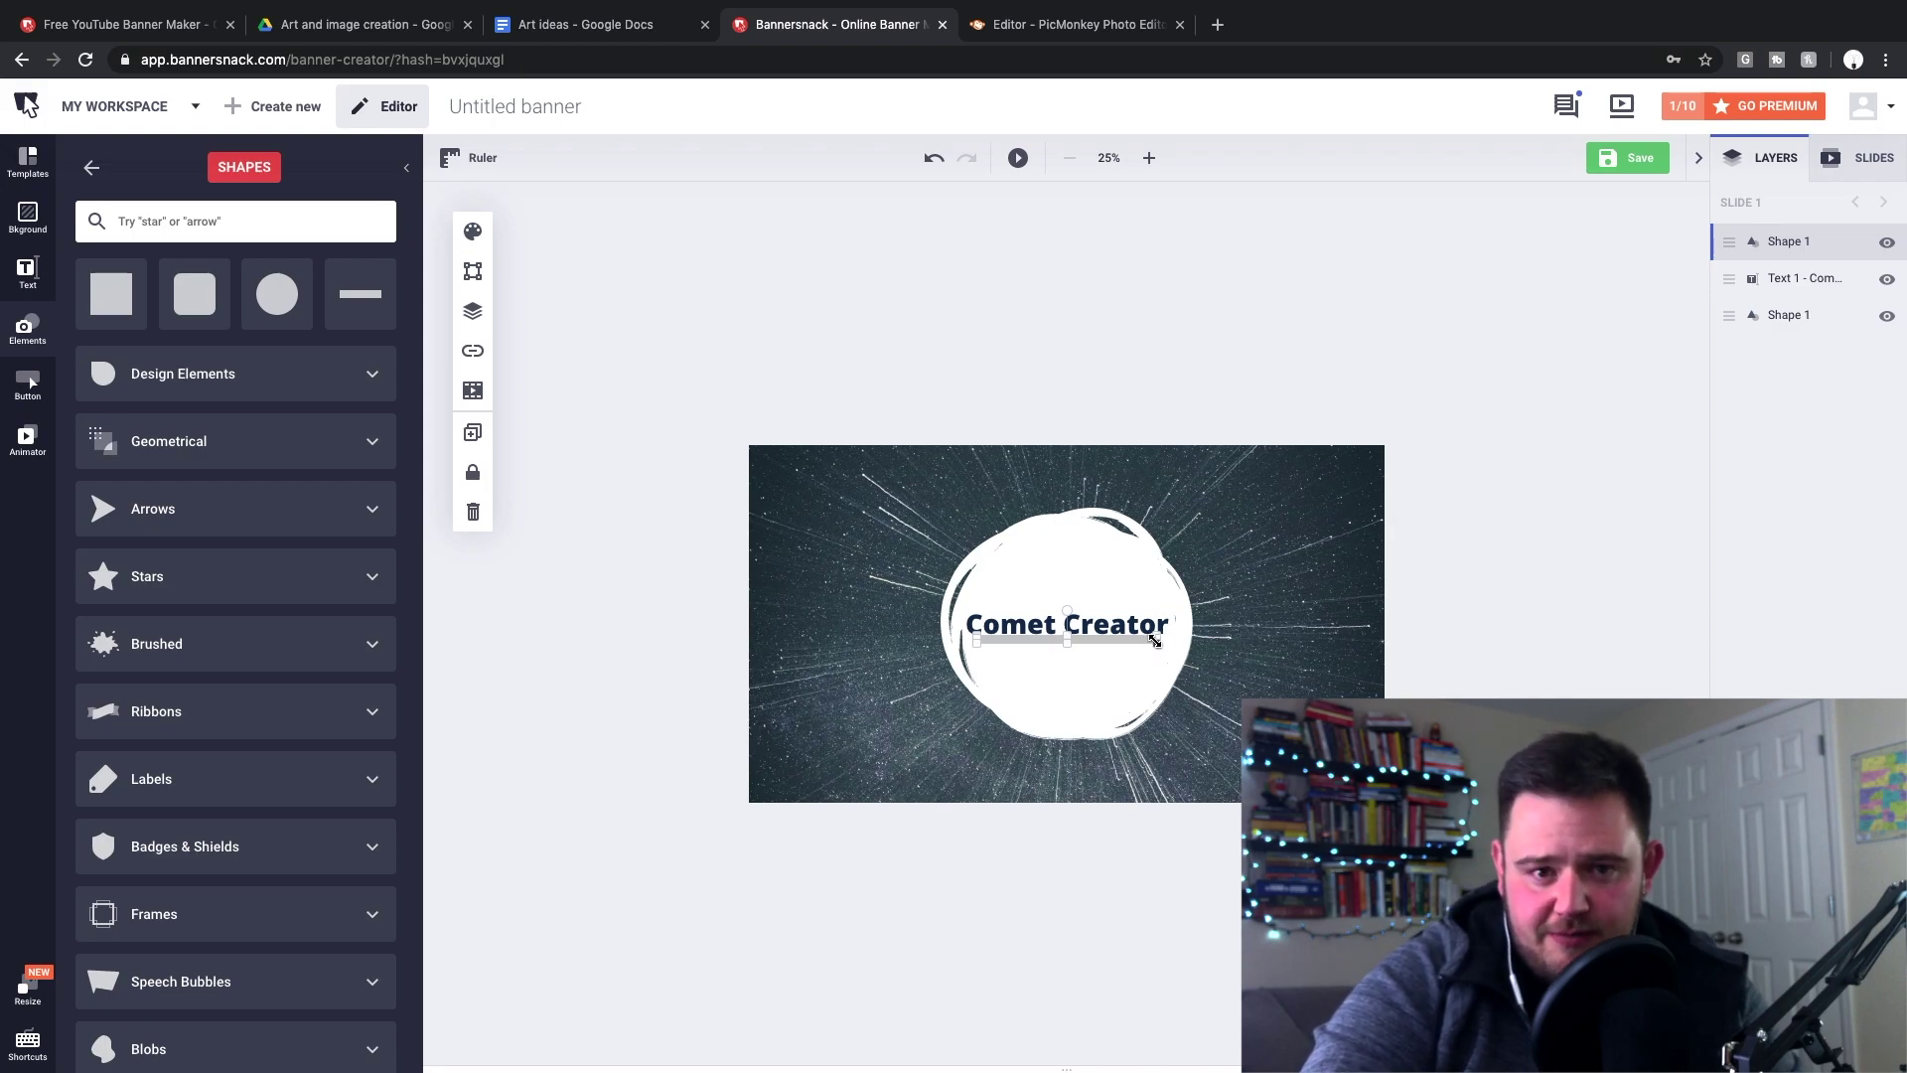
Step: Zoom in to 75% and drag the line's ends to match the 'Comet Creator' title's width
left_click_drag(1160, 639, 1149, 641)
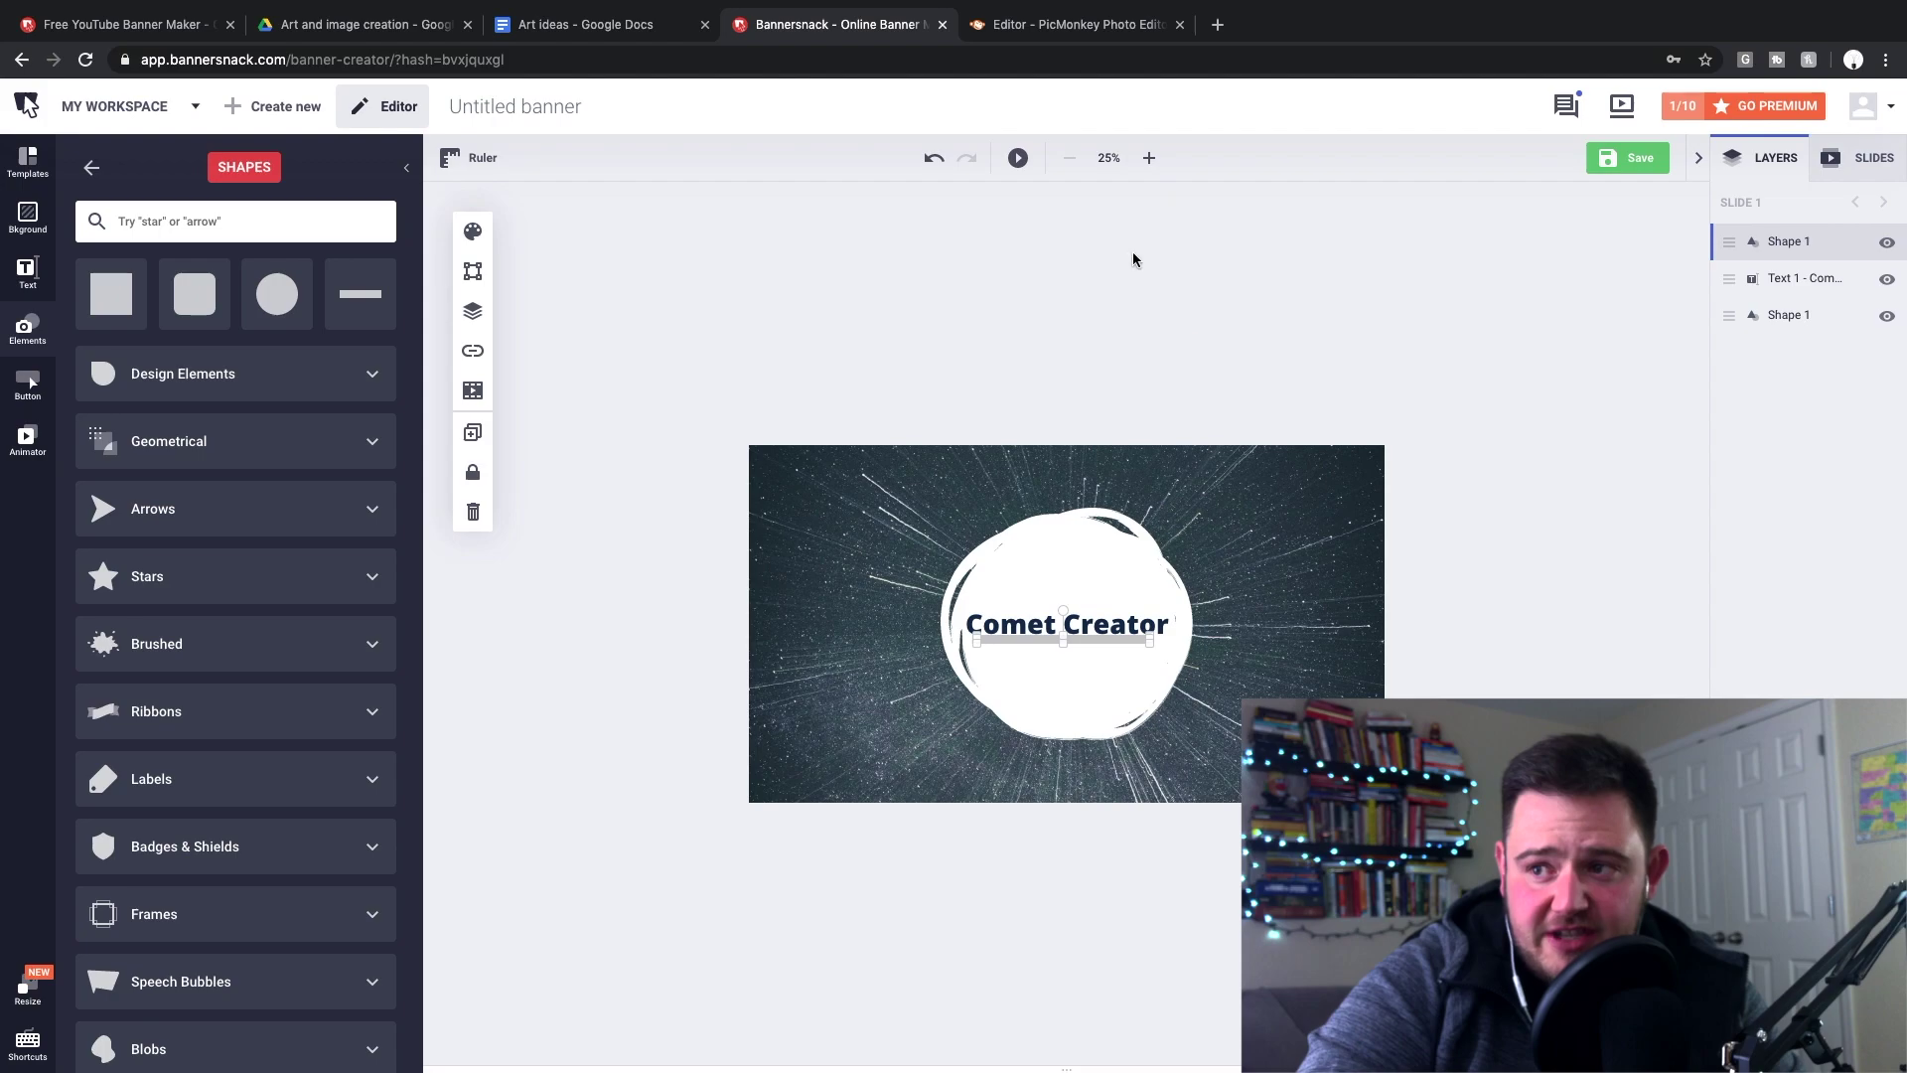
left_click(1149, 157)
left_click(1149, 157)
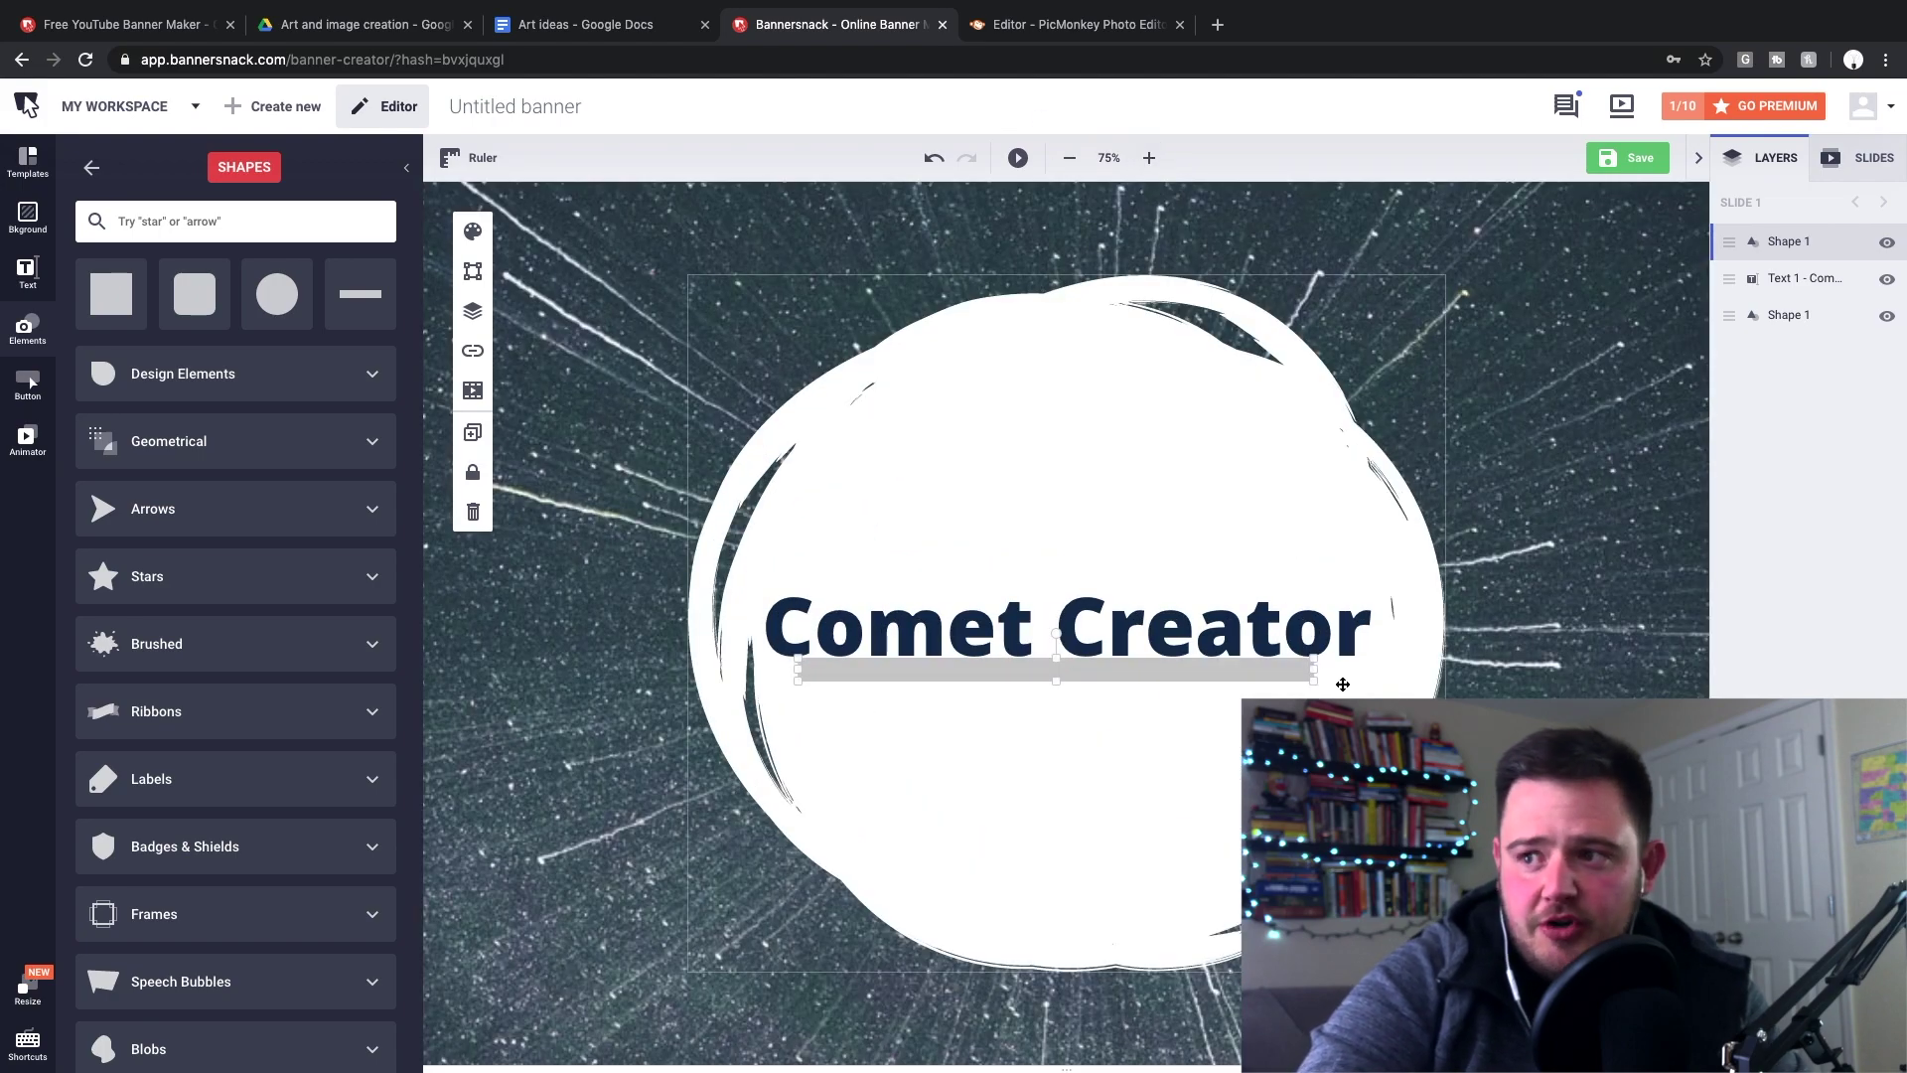
left_click_drag(1320, 672, 1384, 673)
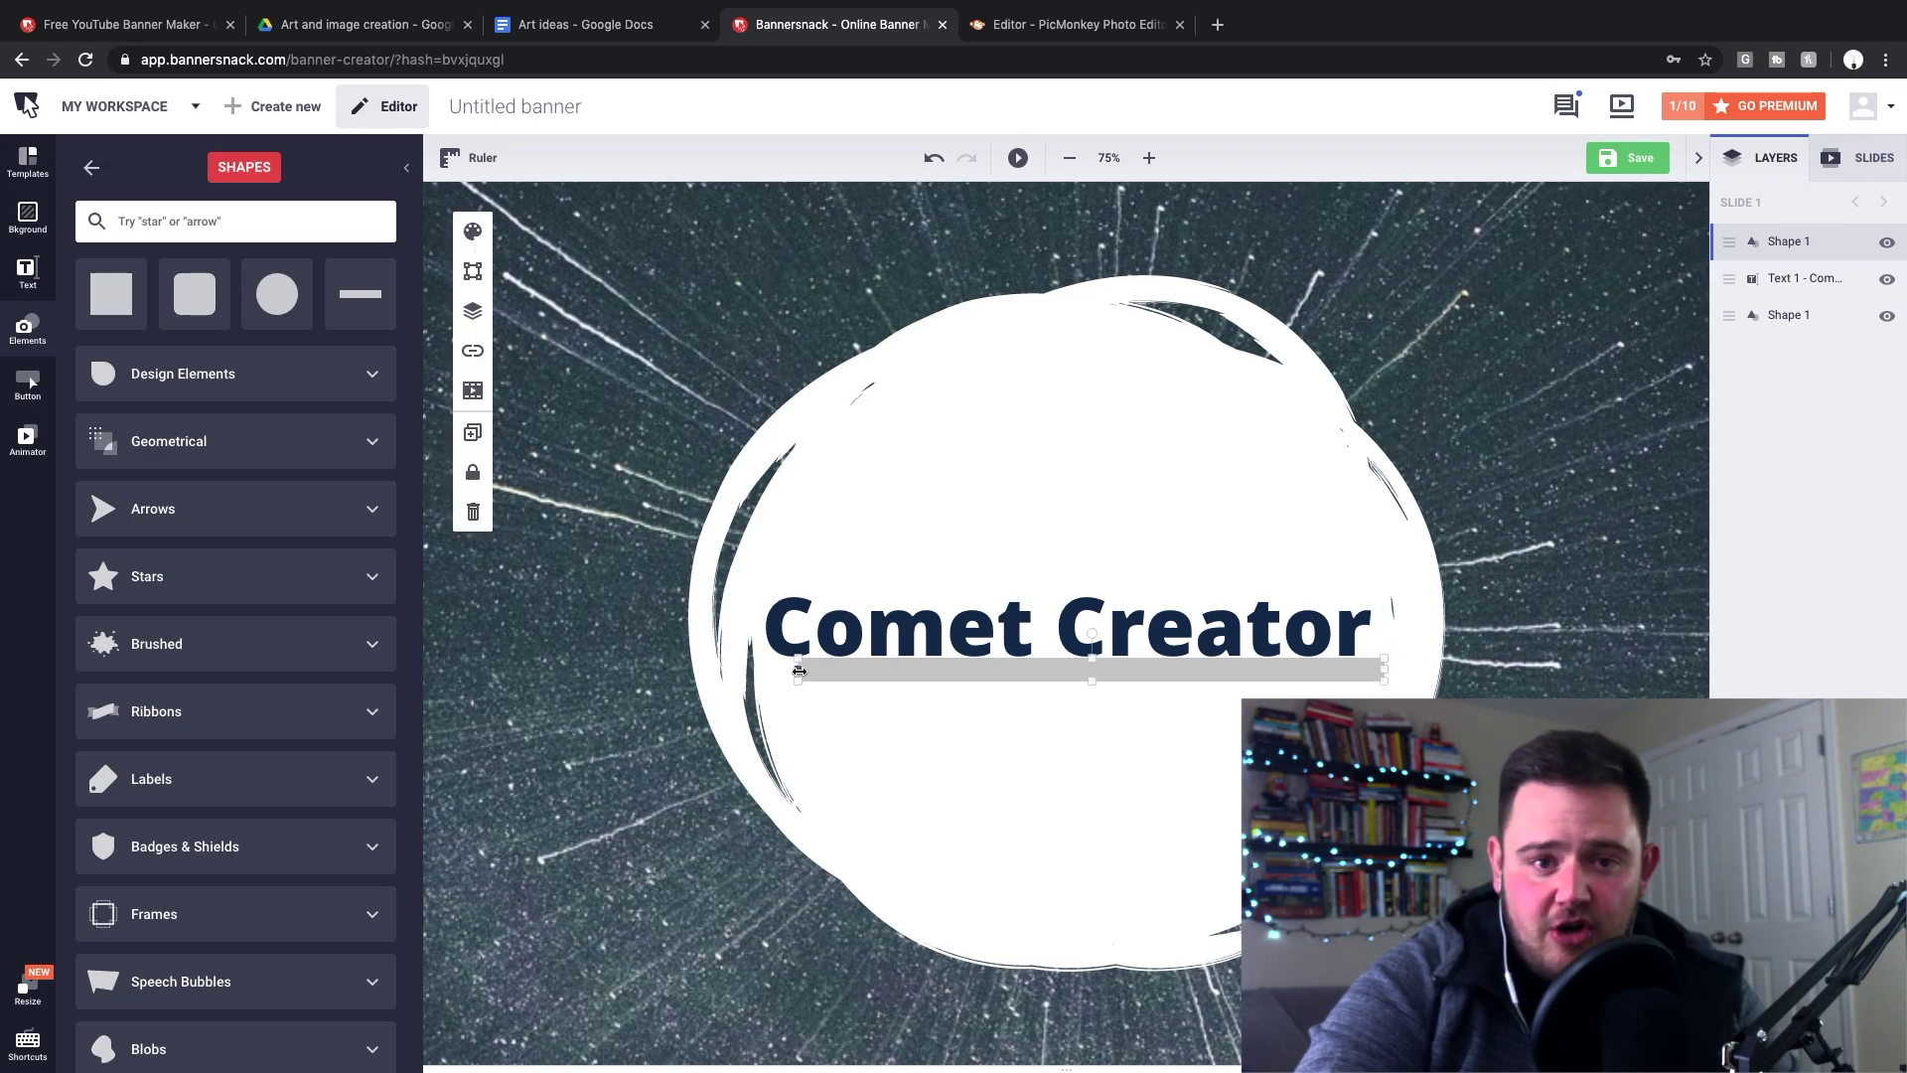
left_click_drag(799, 673, 766, 672)
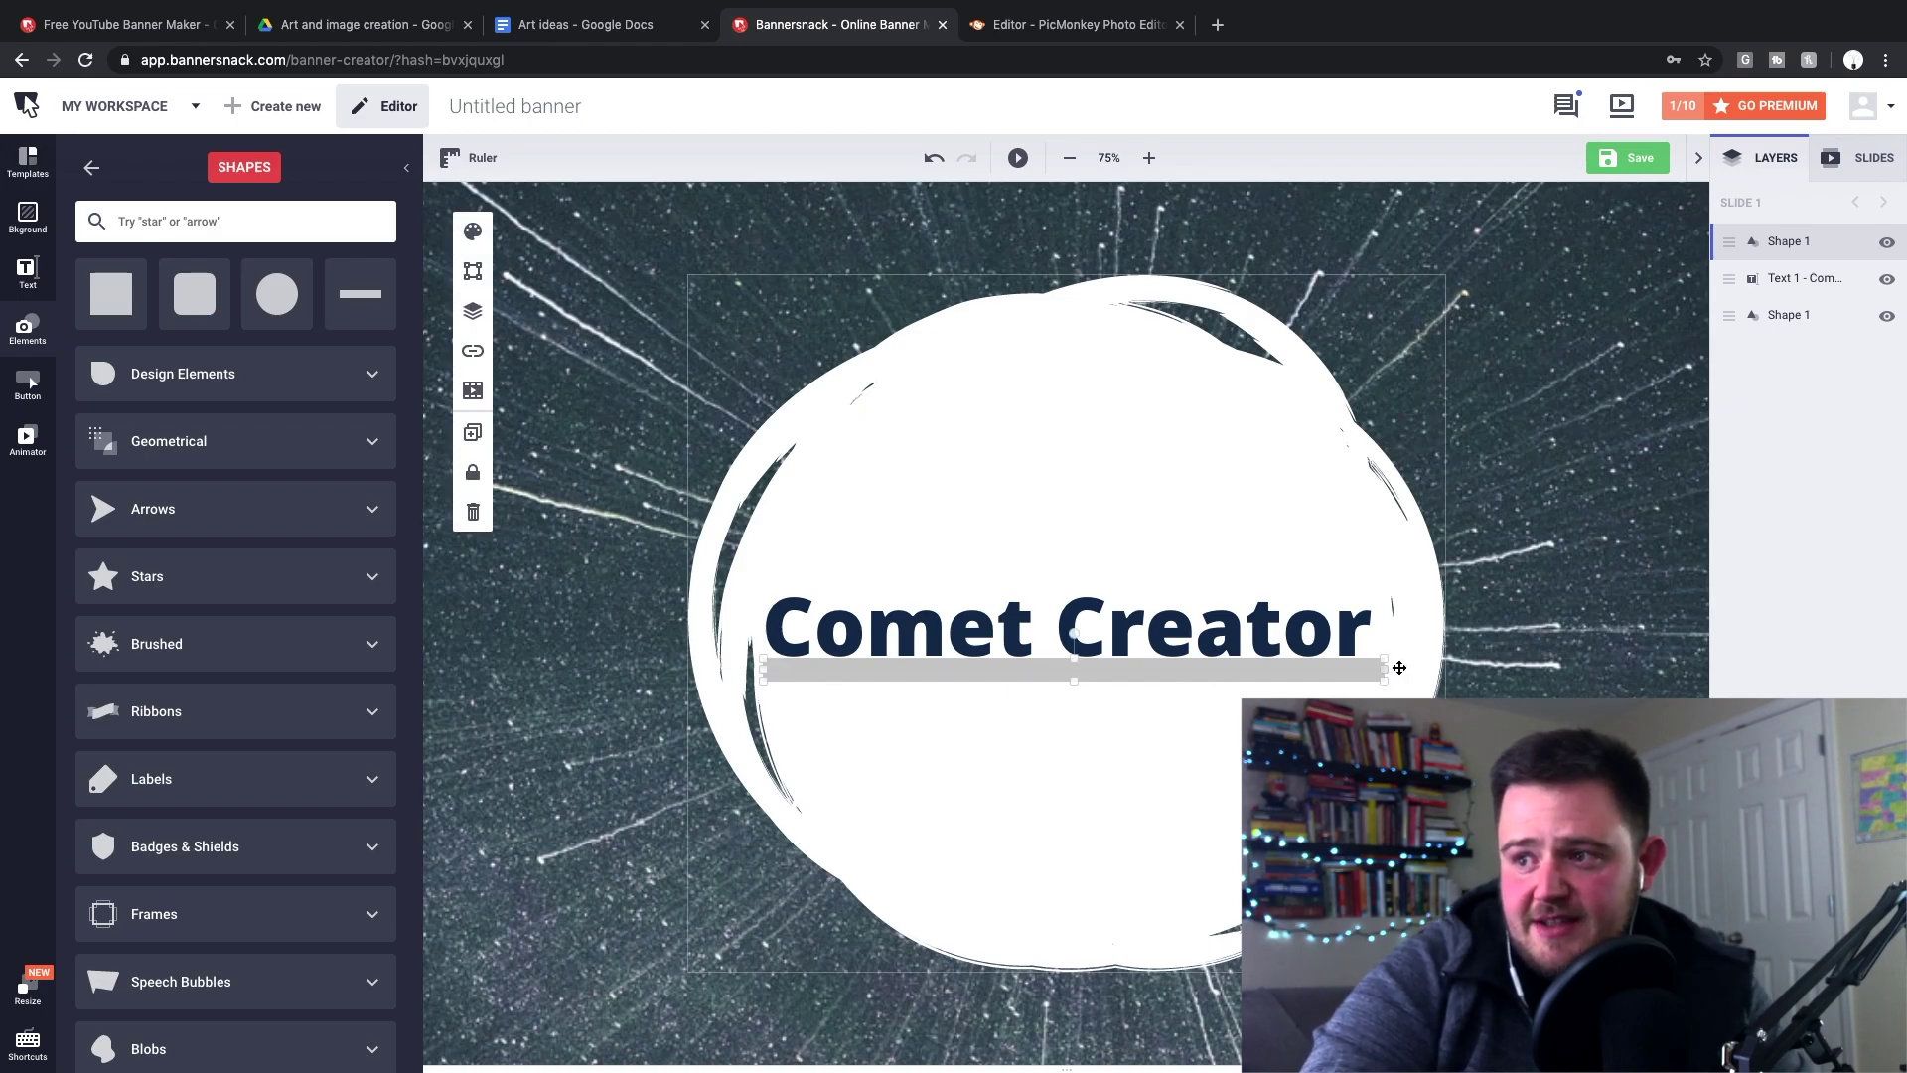
left_click_drag(1384, 672, 1376, 668)
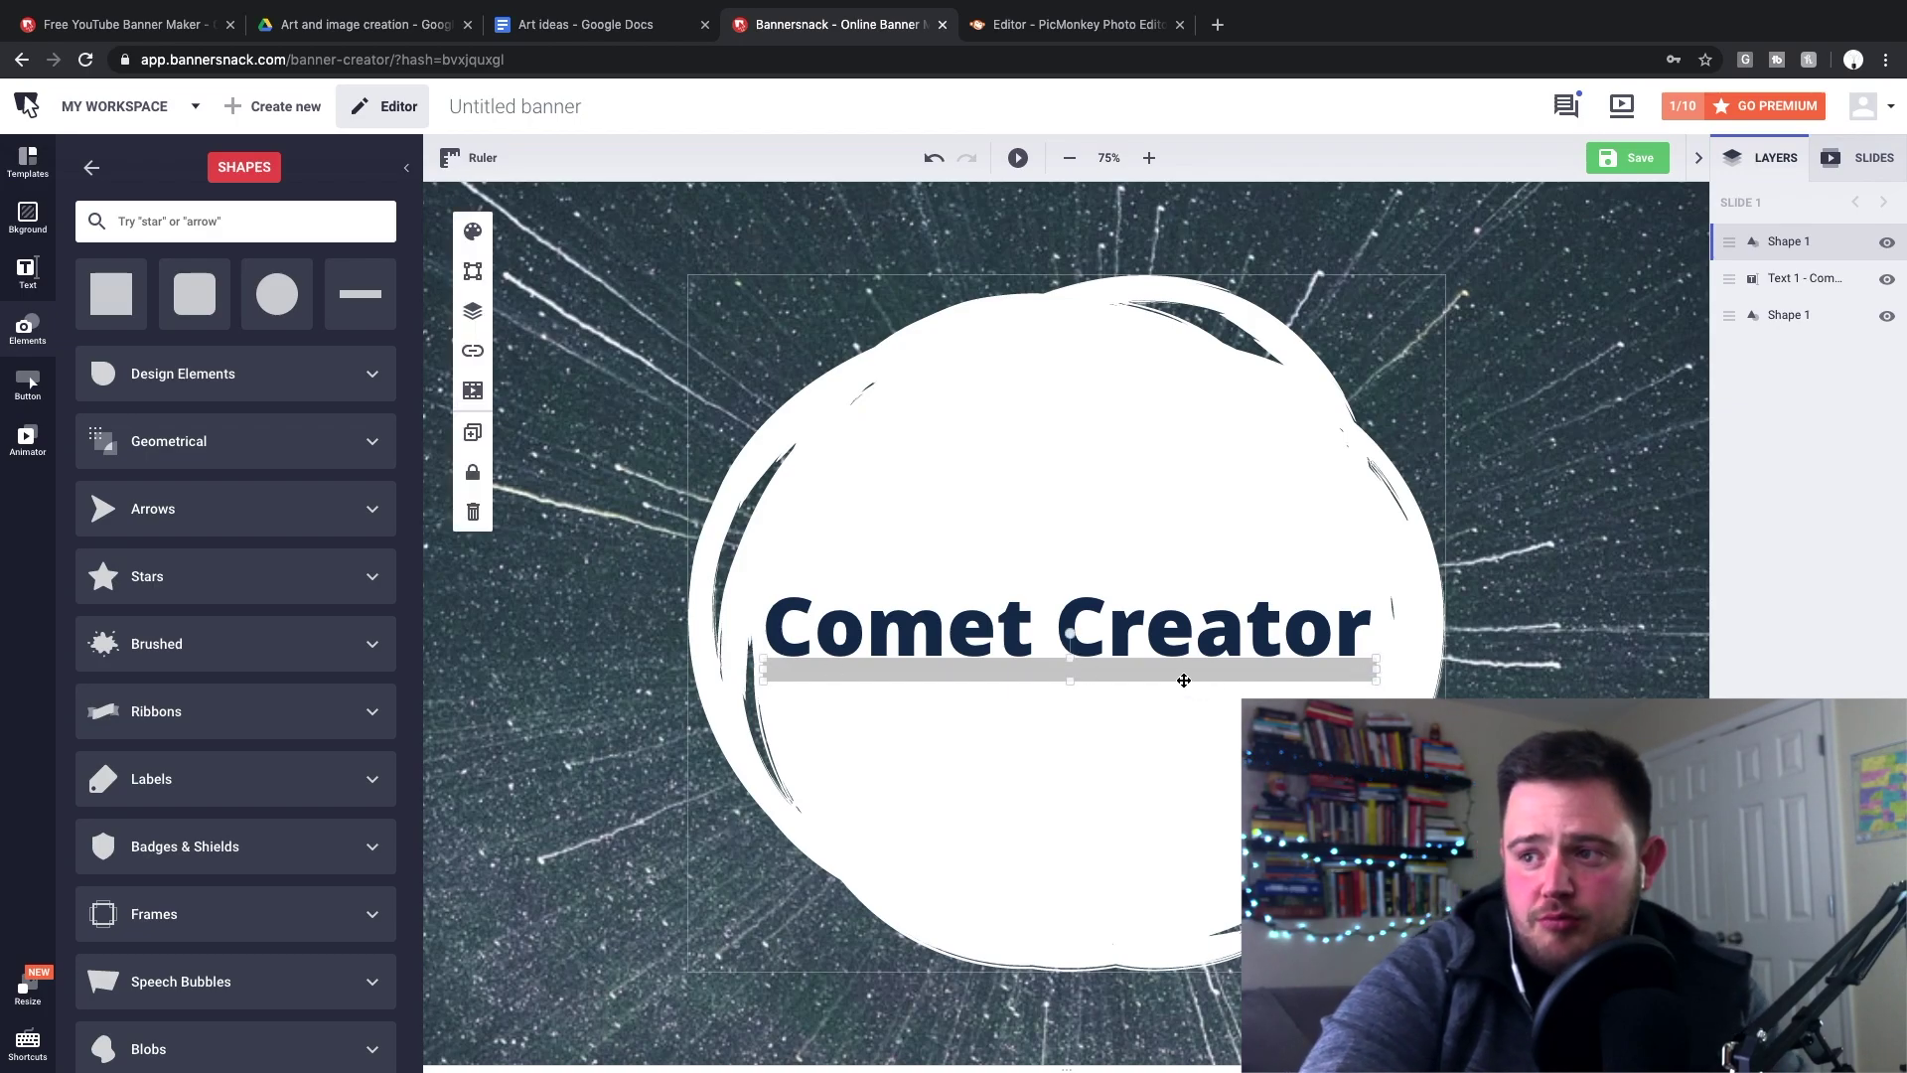
left_click(477, 231)
Step: Change the underline's fill colour from #cccccc to navy #102e52
left_click(601, 315)
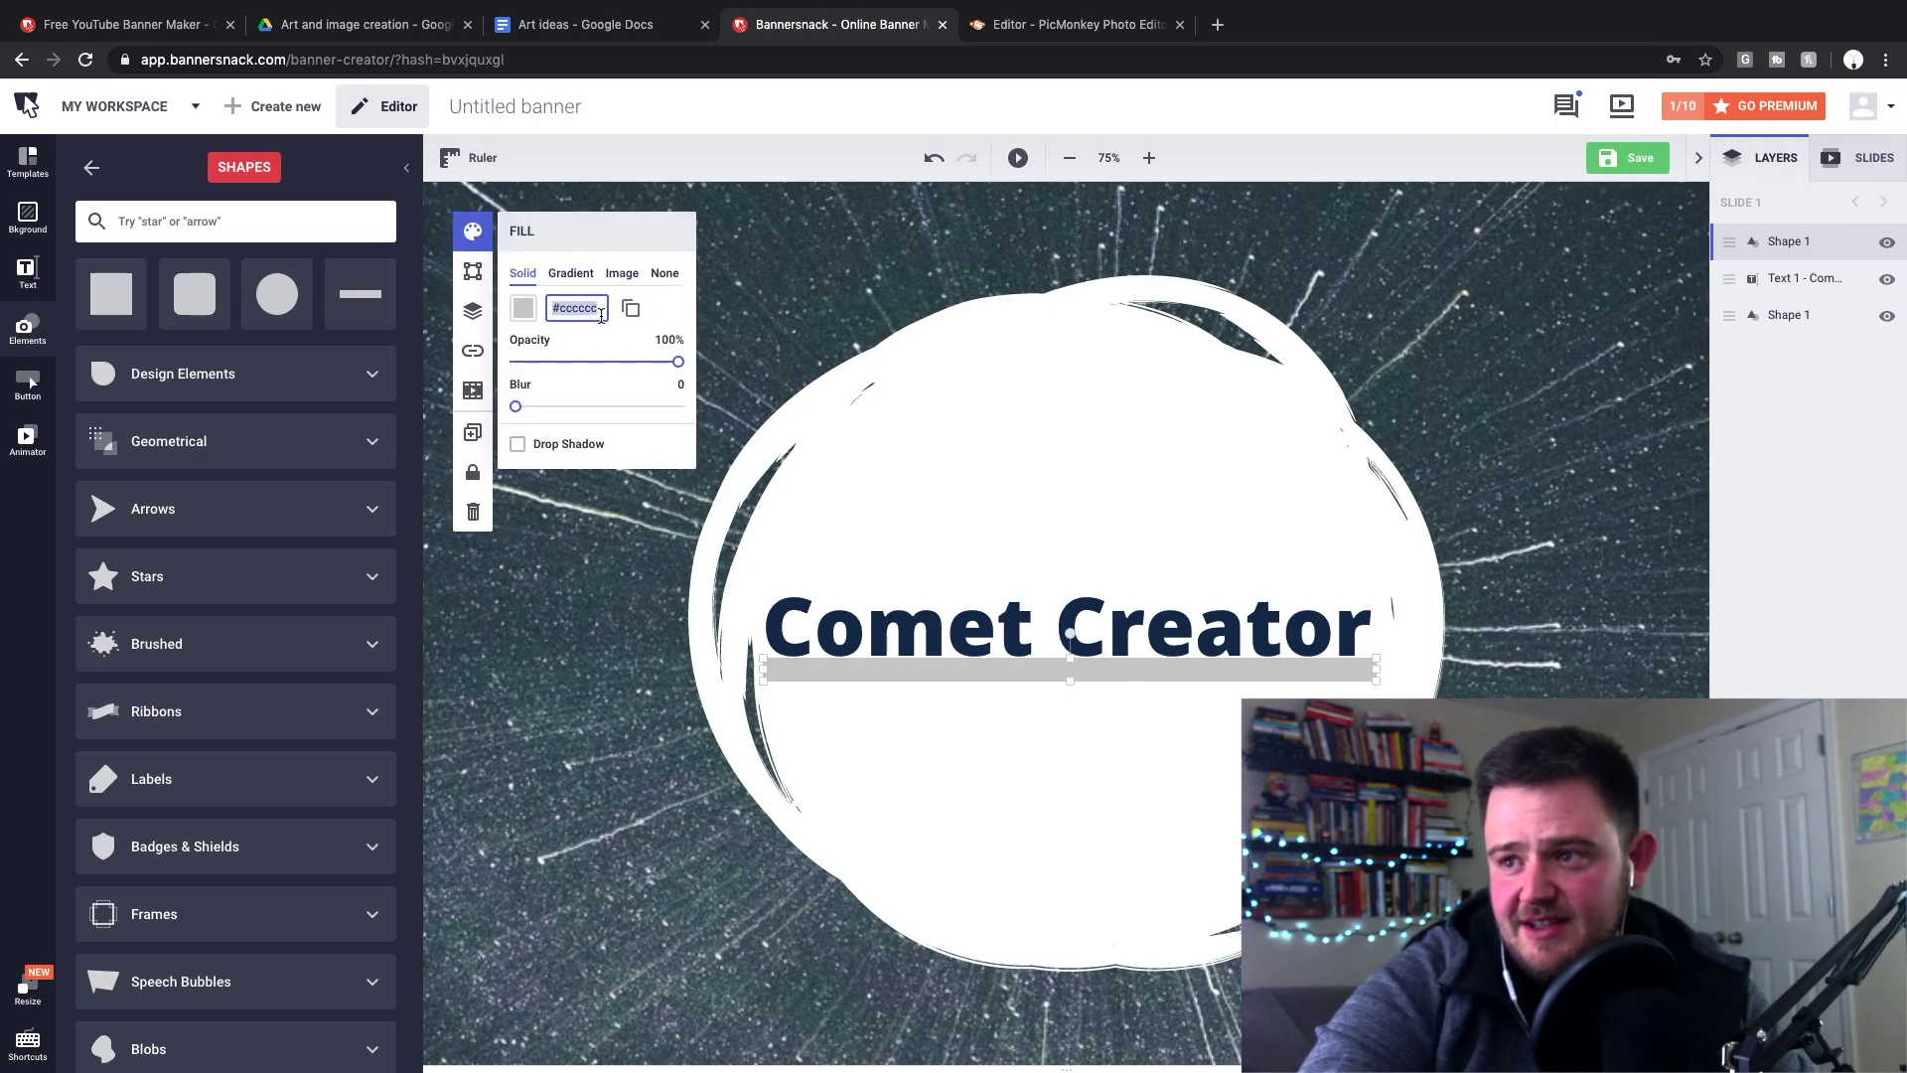
type("102e52")
key("Return")
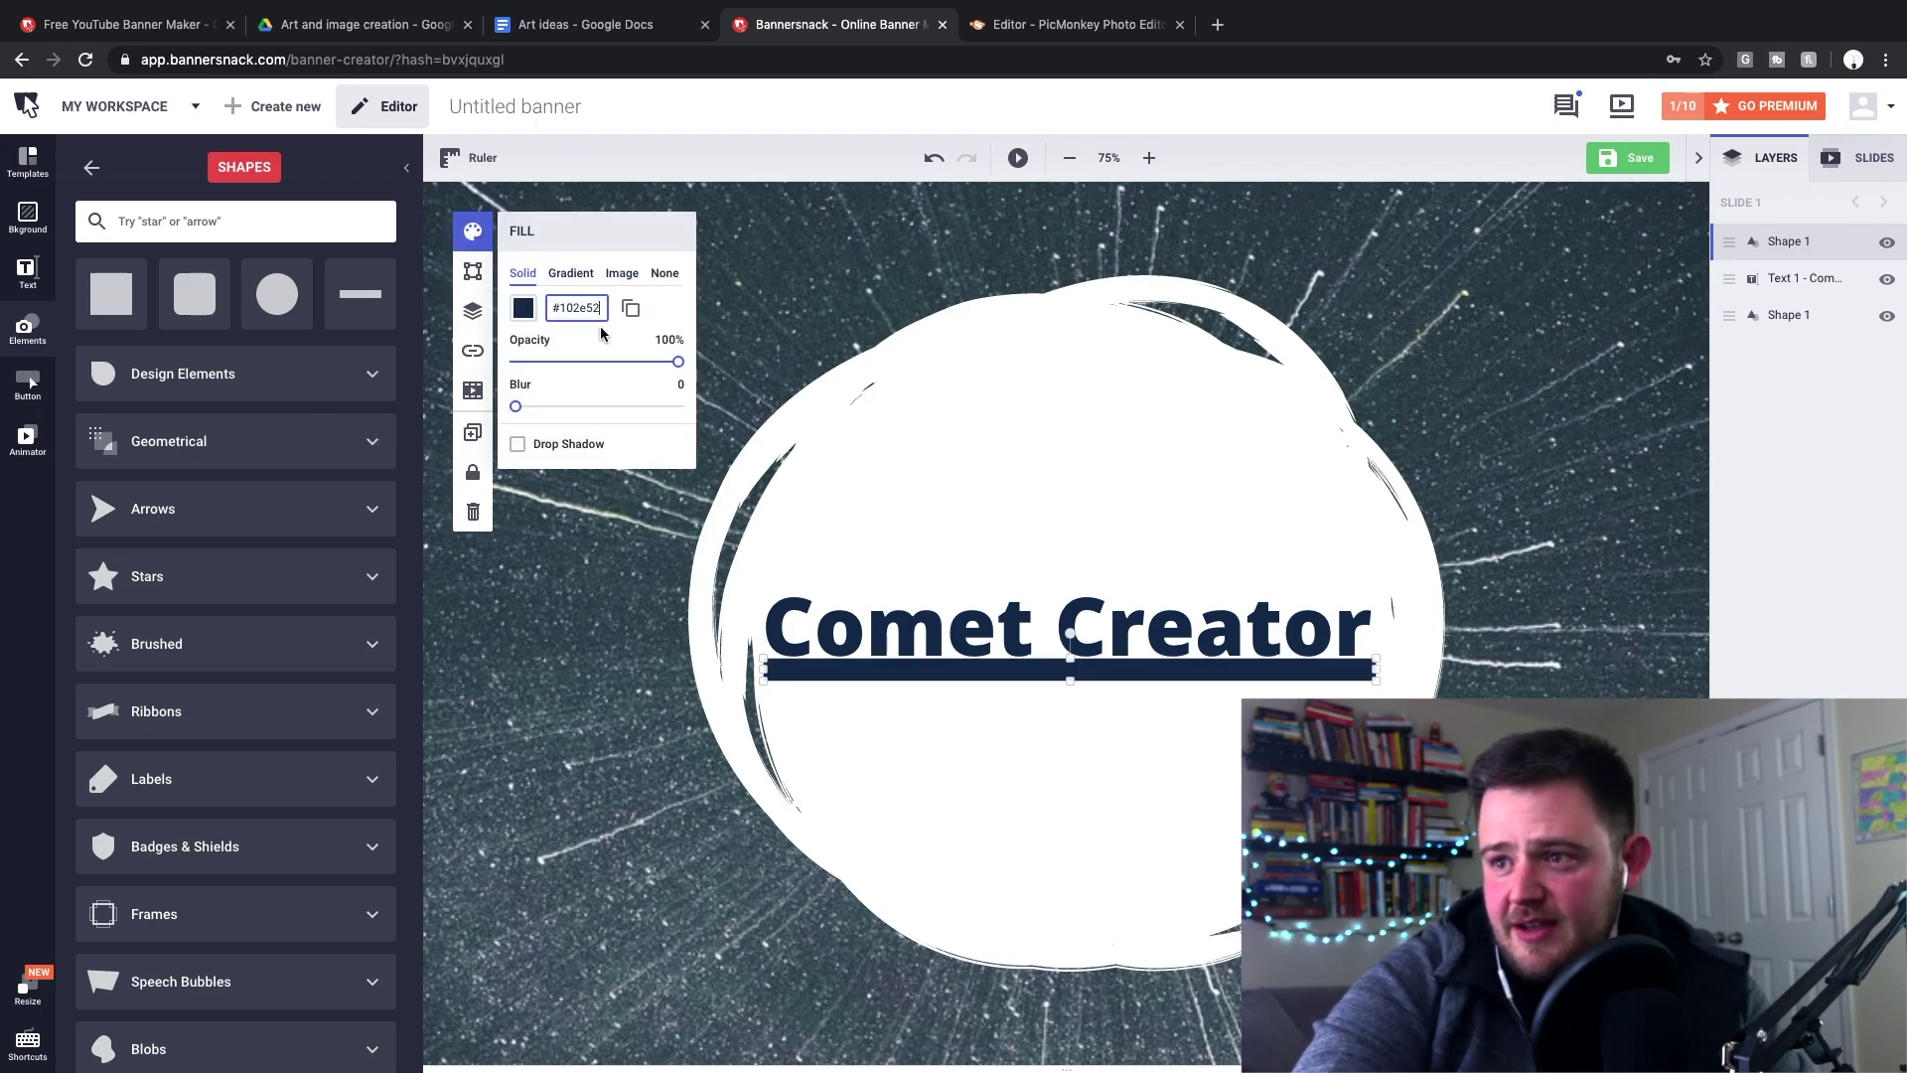
left_click(539, 849)
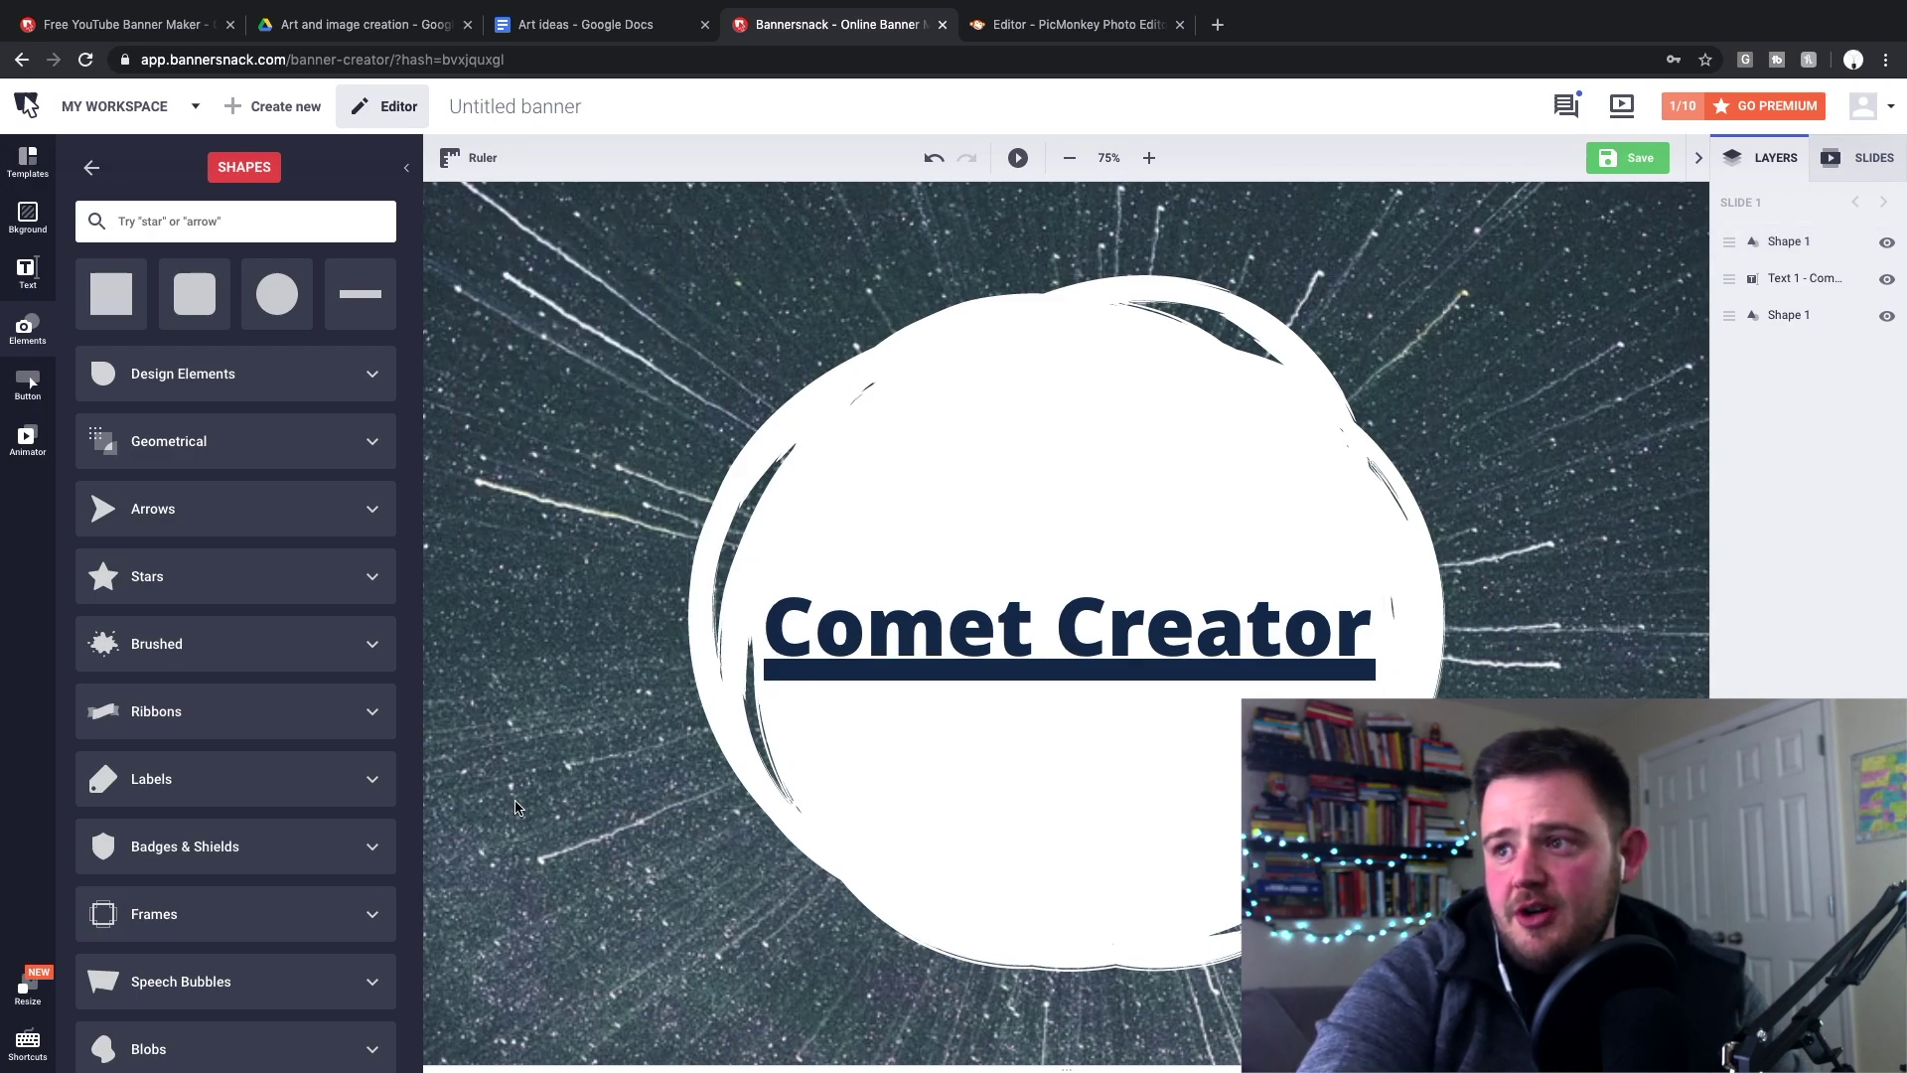
Step: Nudge the underline into place and set the zoom to 50%
left_click_drag(950, 634, 950, 670)
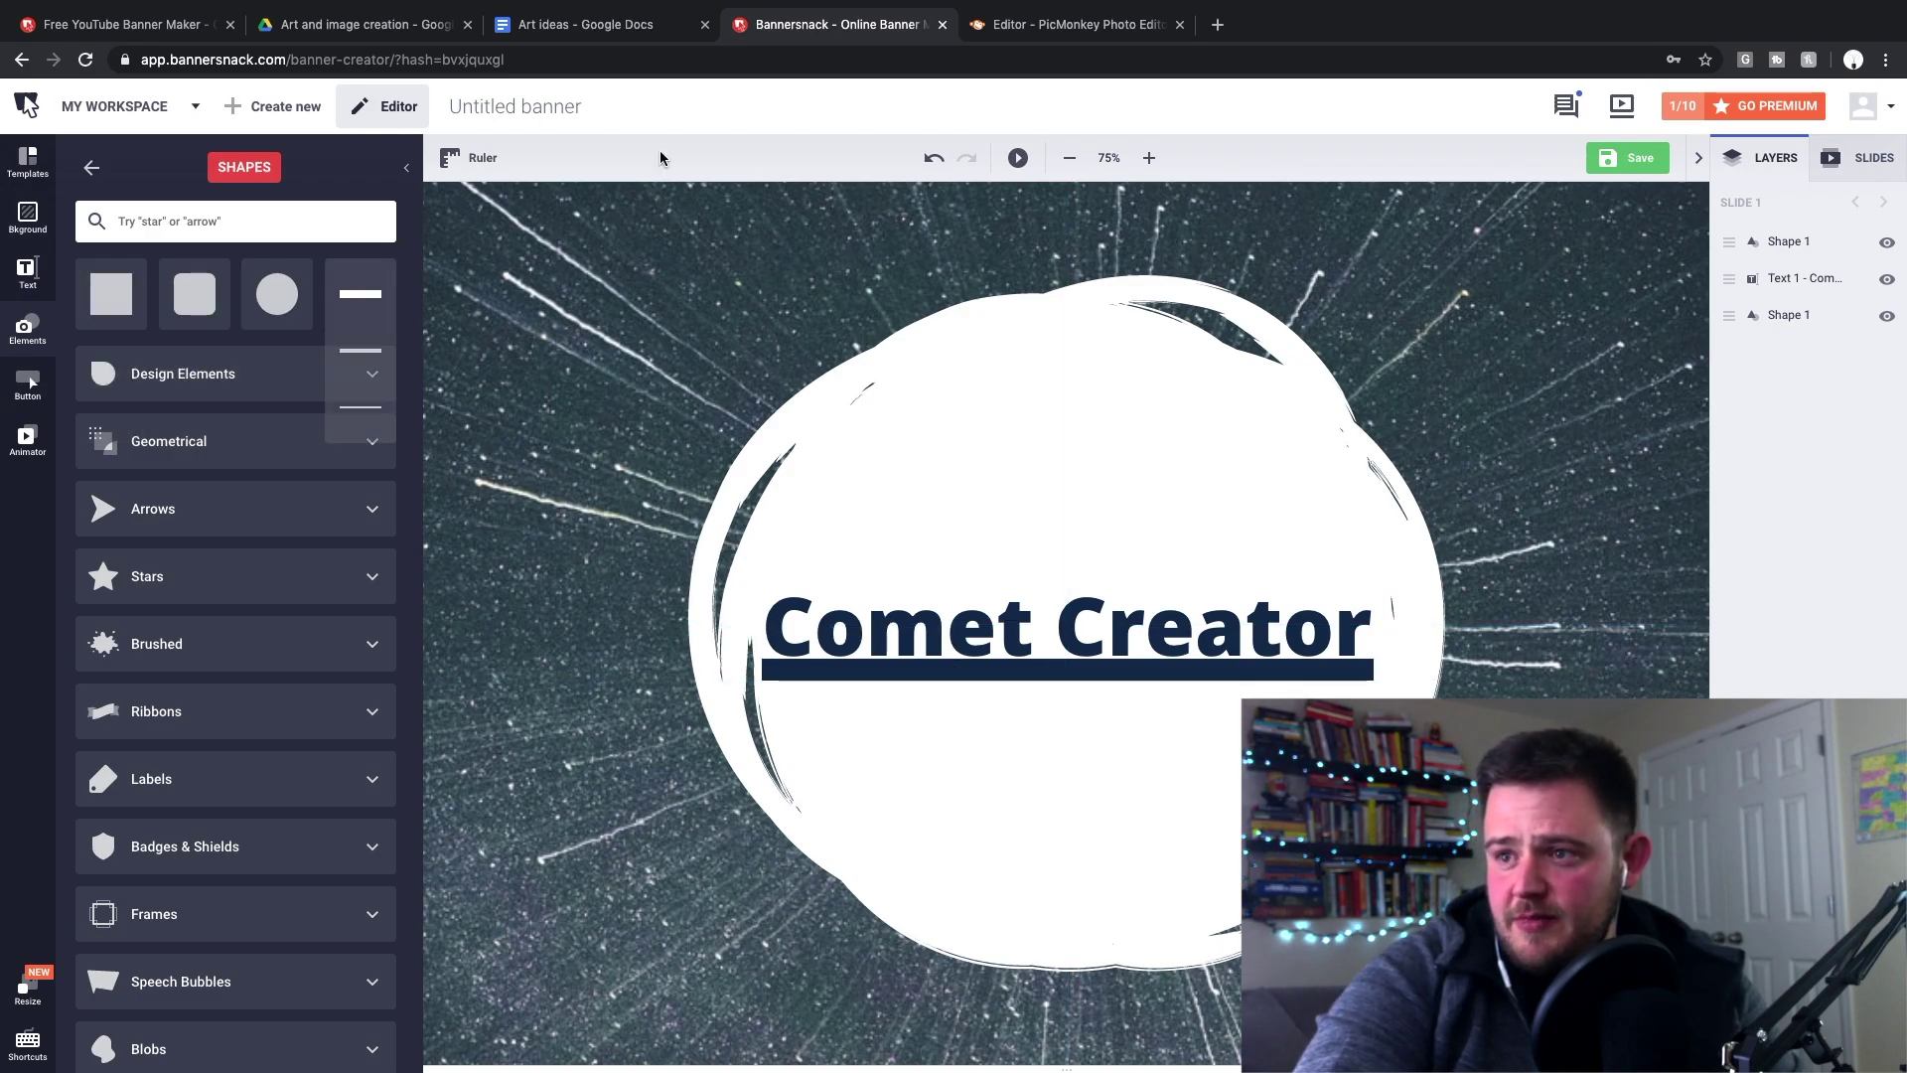
left_click(1070, 159)
left_click(1071, 159)
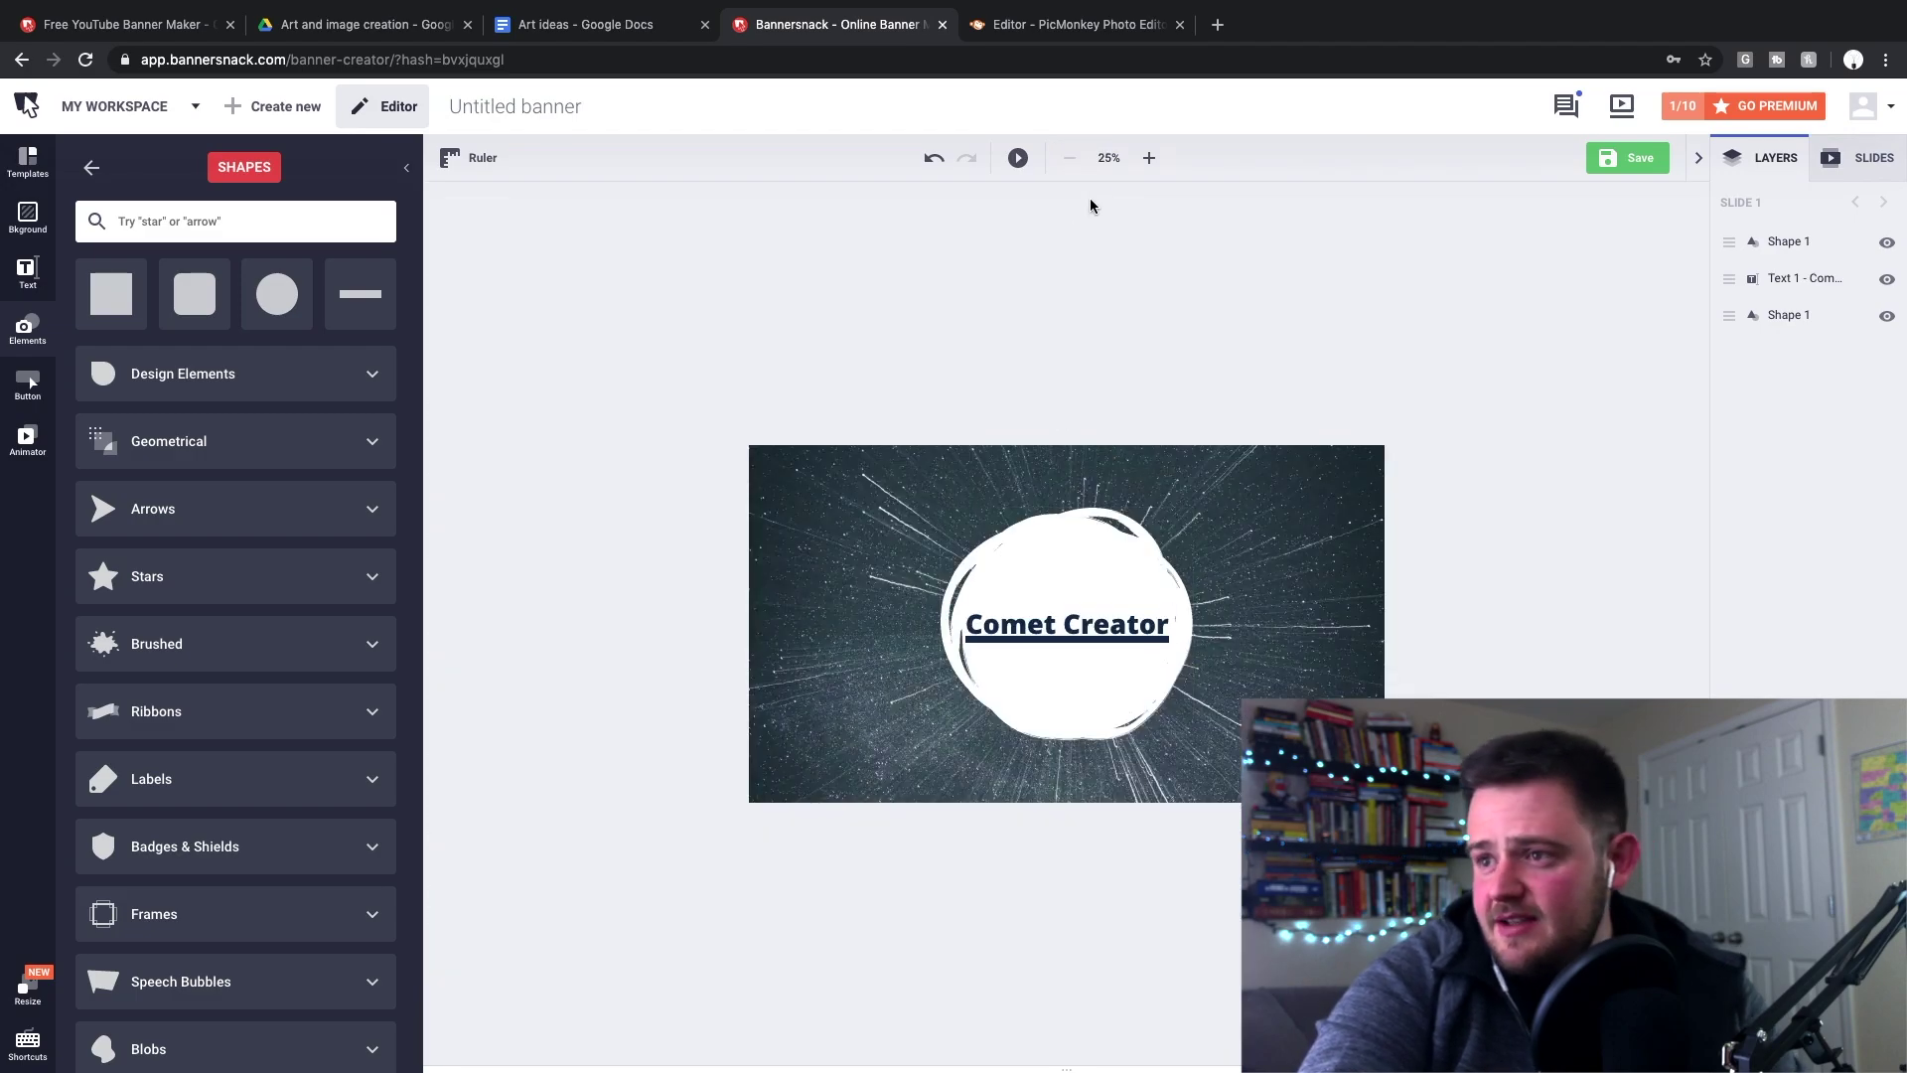
left_click(1148, 158)
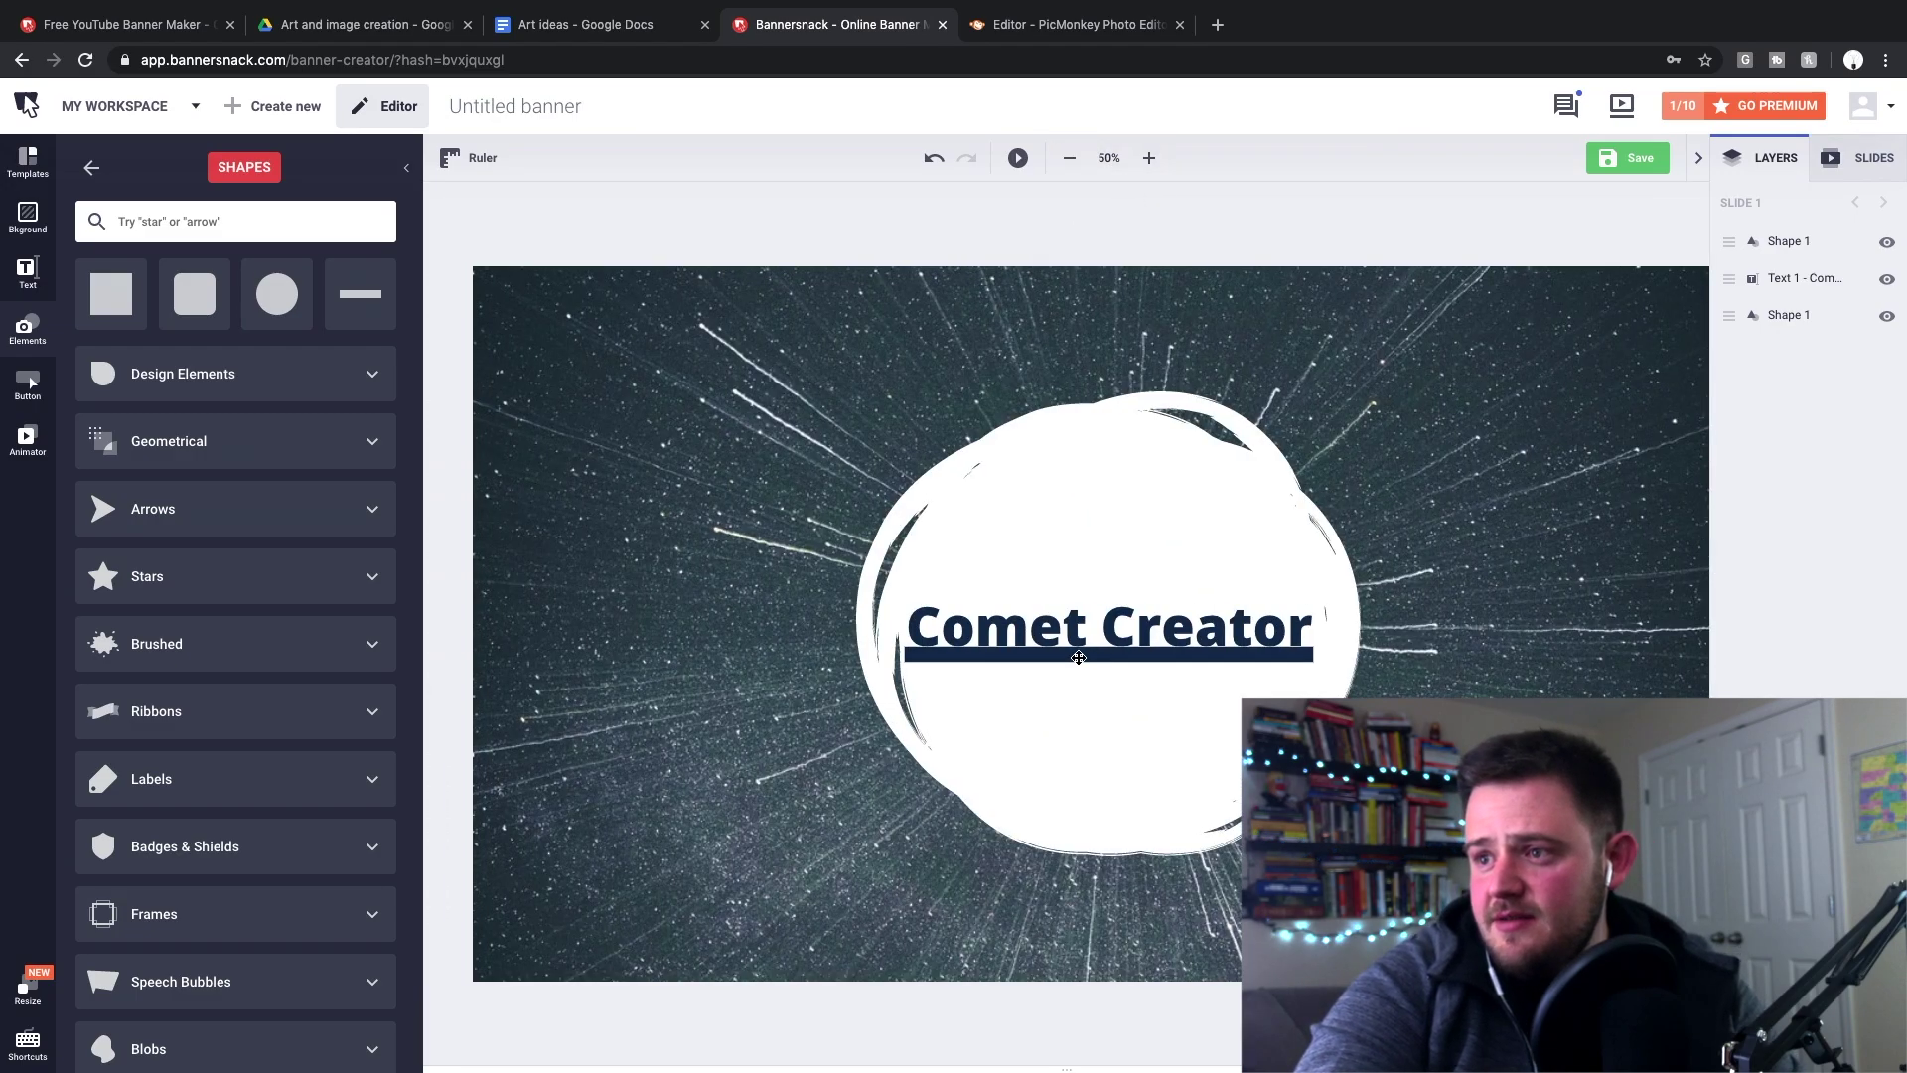
scroll(1079, 658, "right", 2)
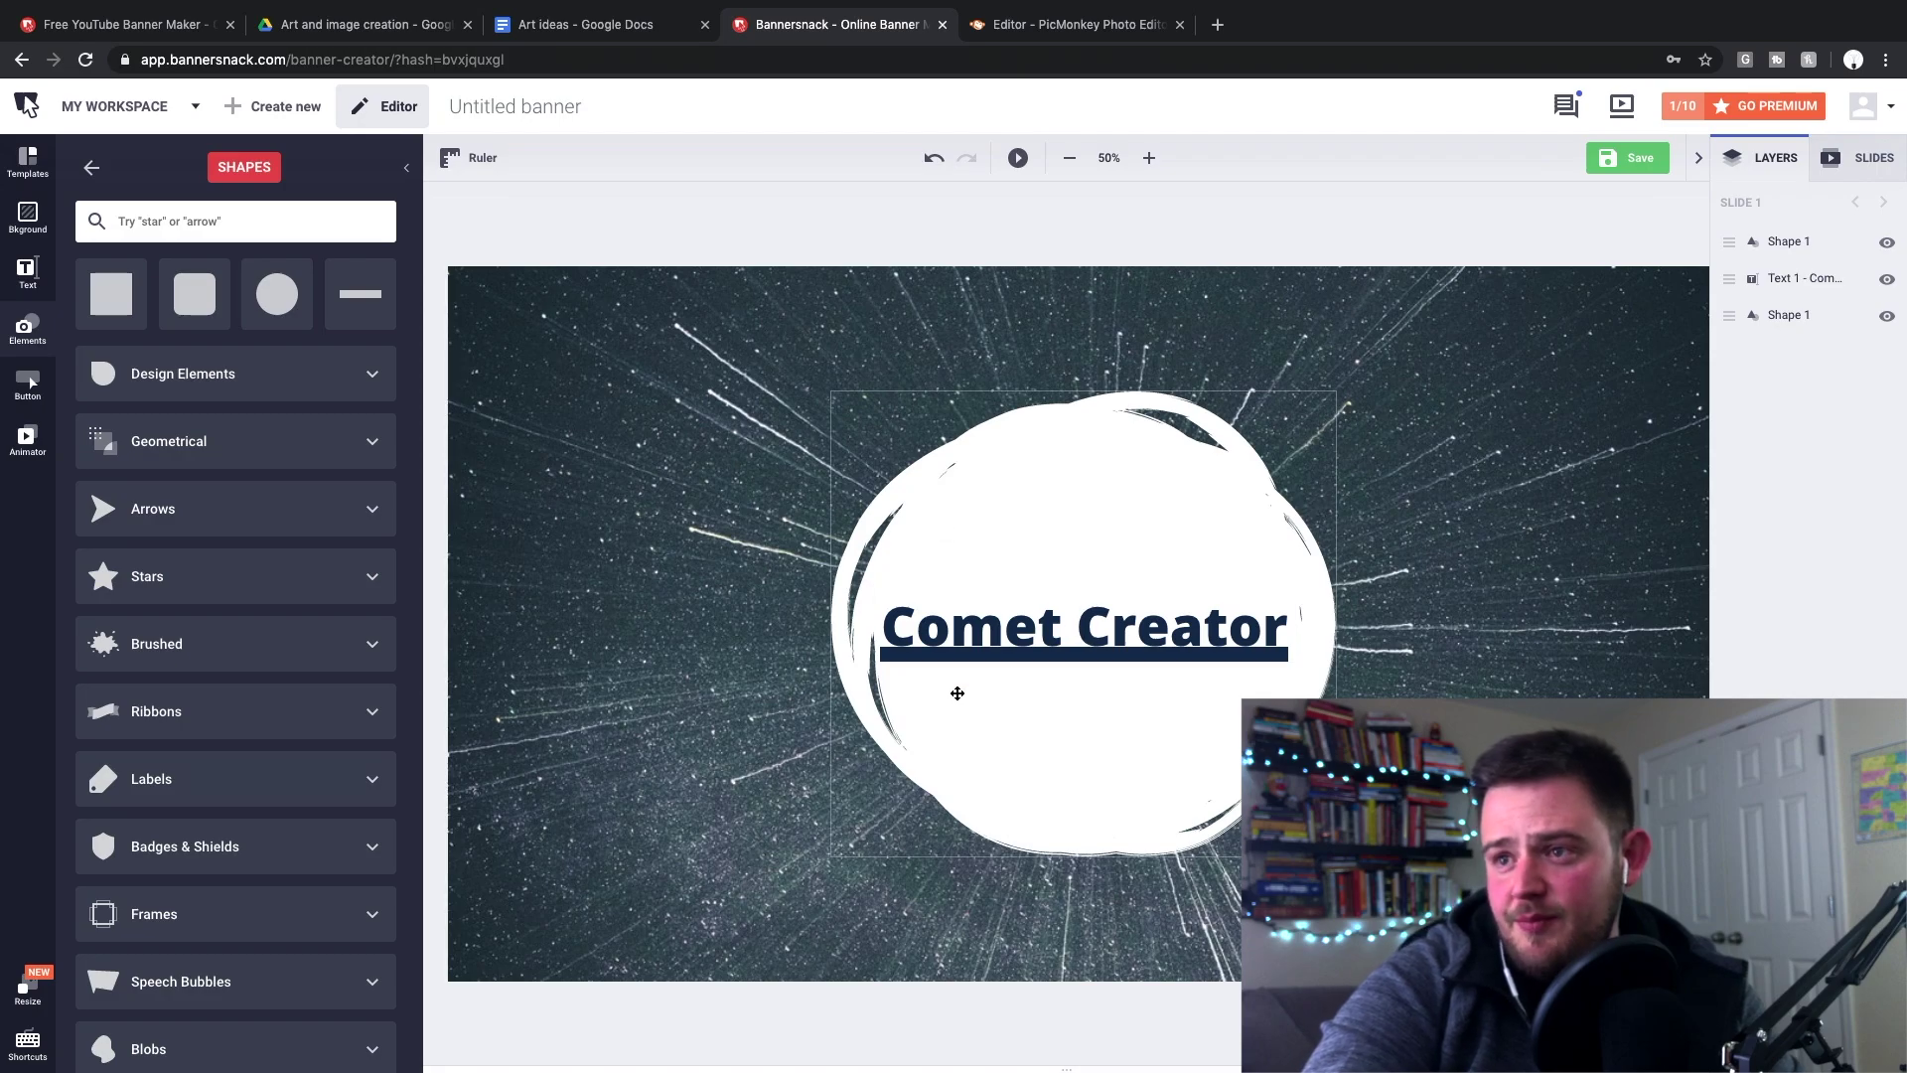
Step: Delete an accidentally added extra line and reselect the navy underline
left_click(990, 657)
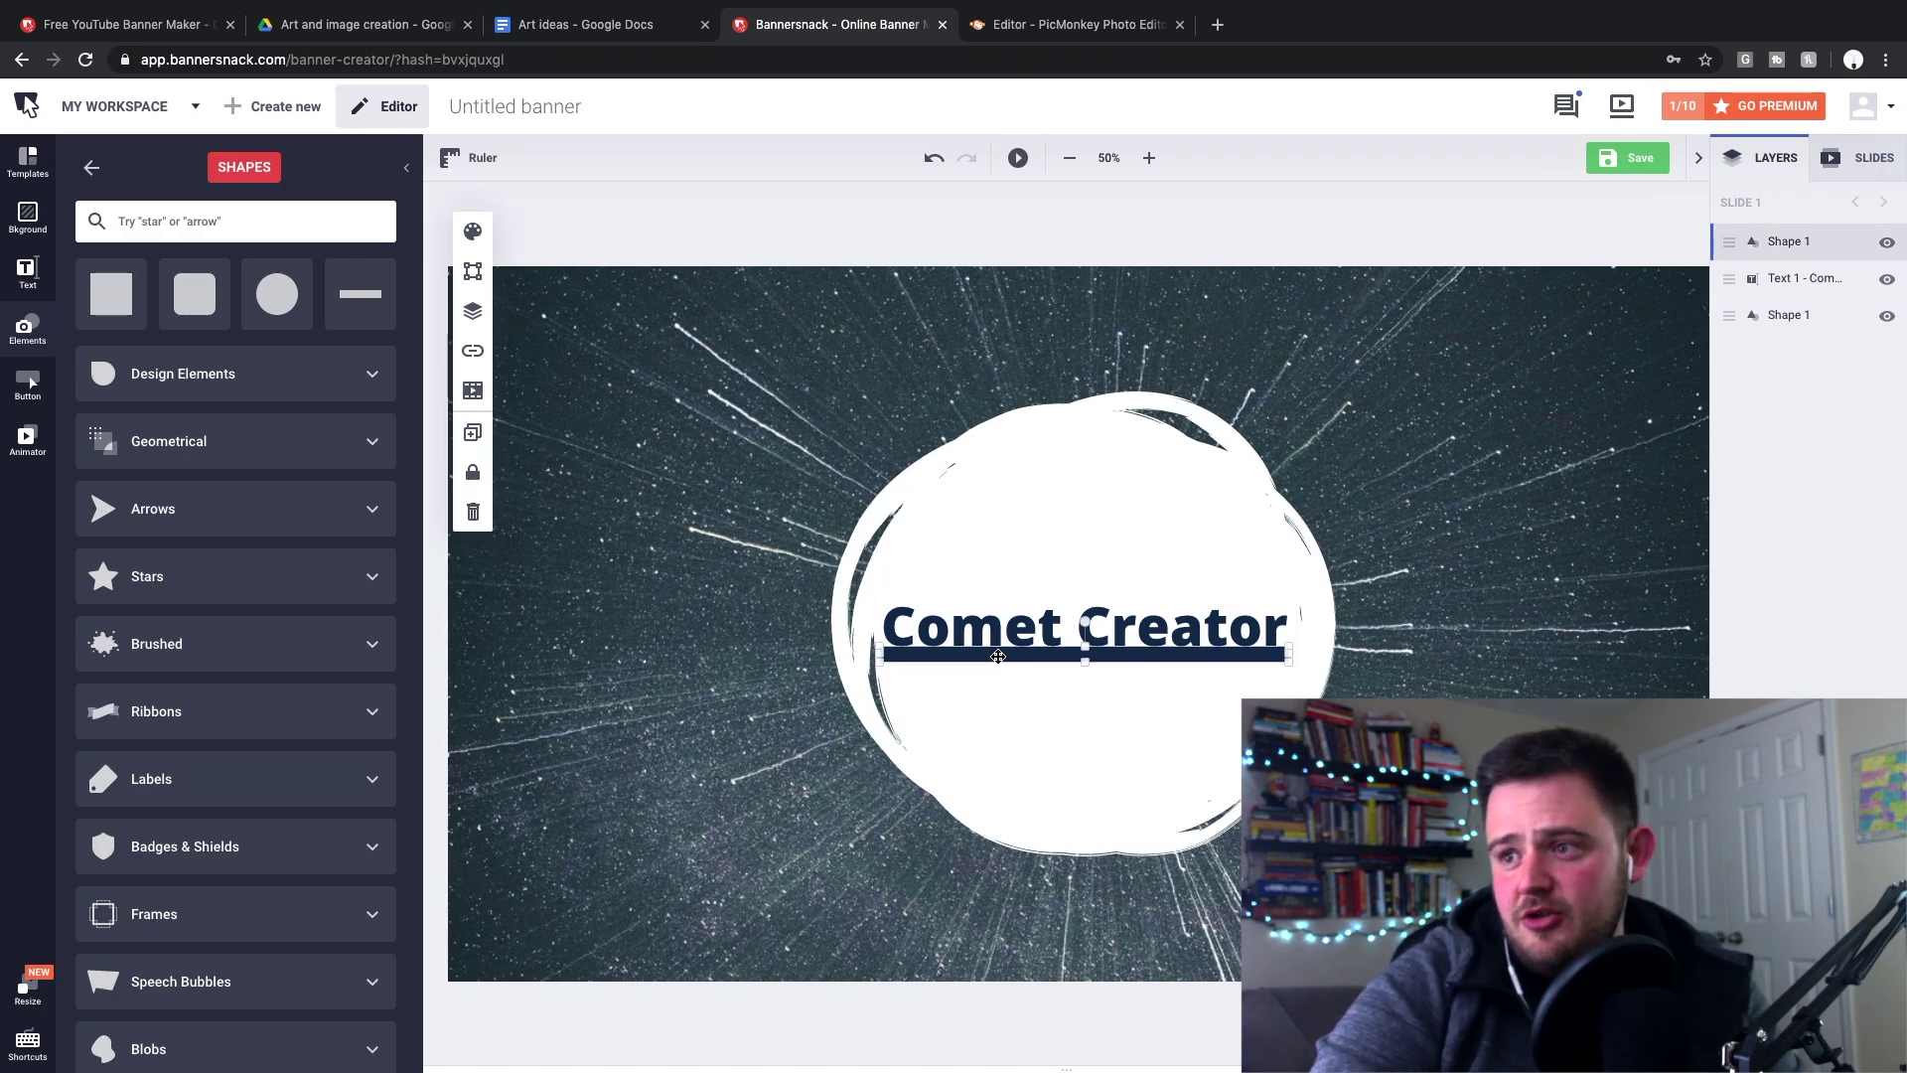
left_click(360, 294)
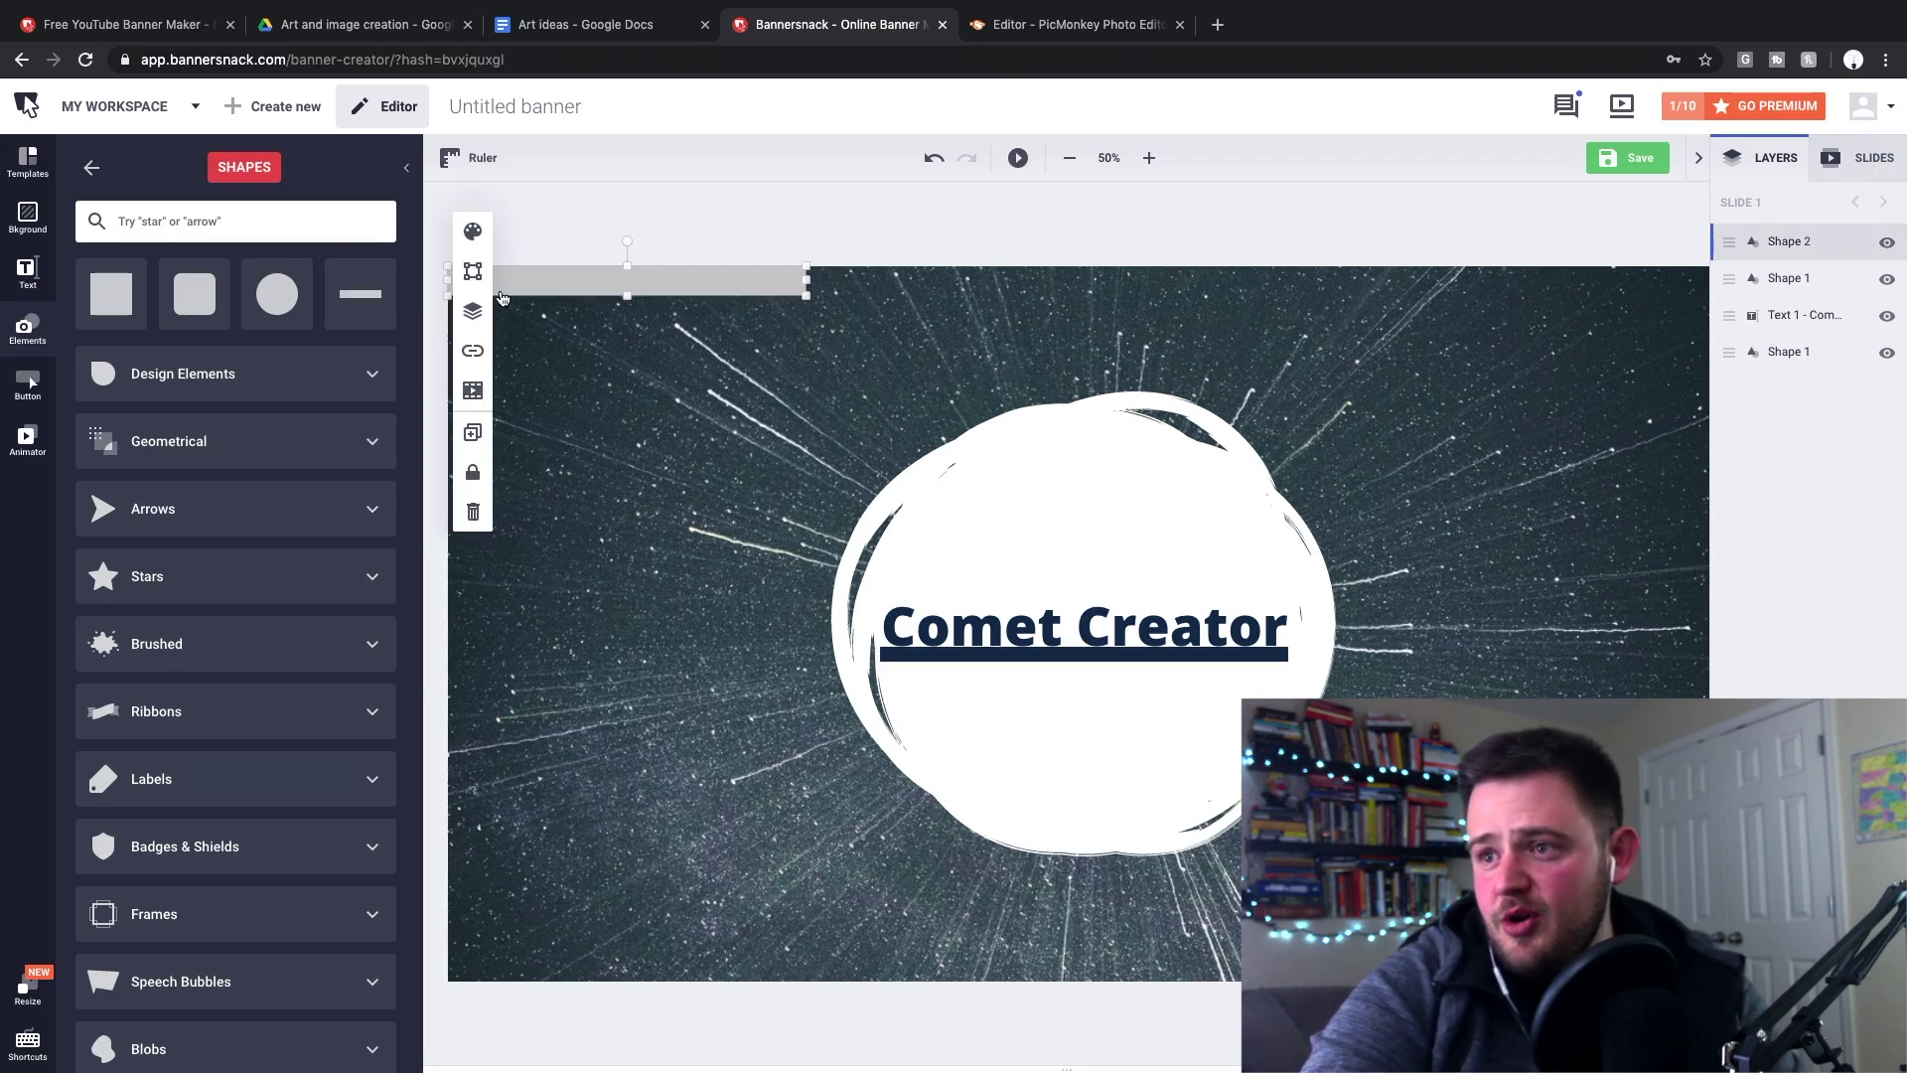
key("Delete")
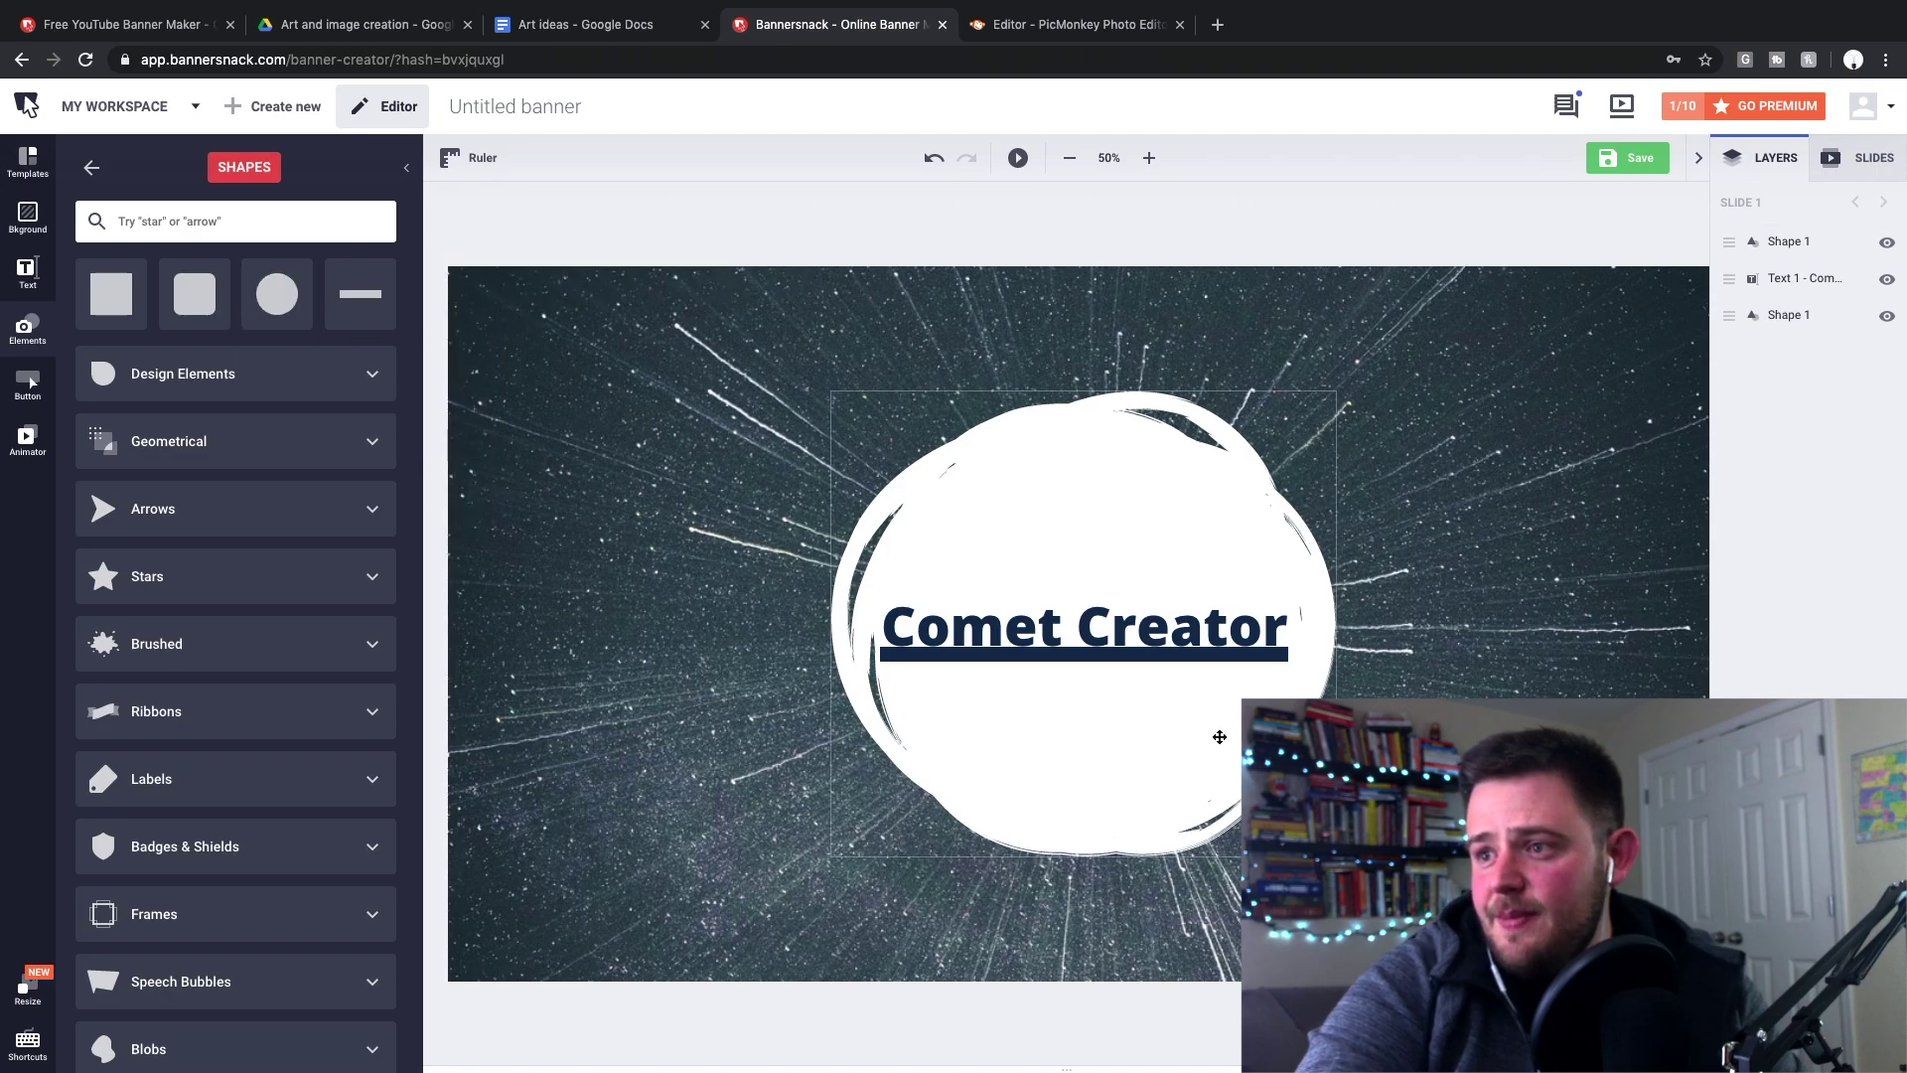
left_click(1162, 651)
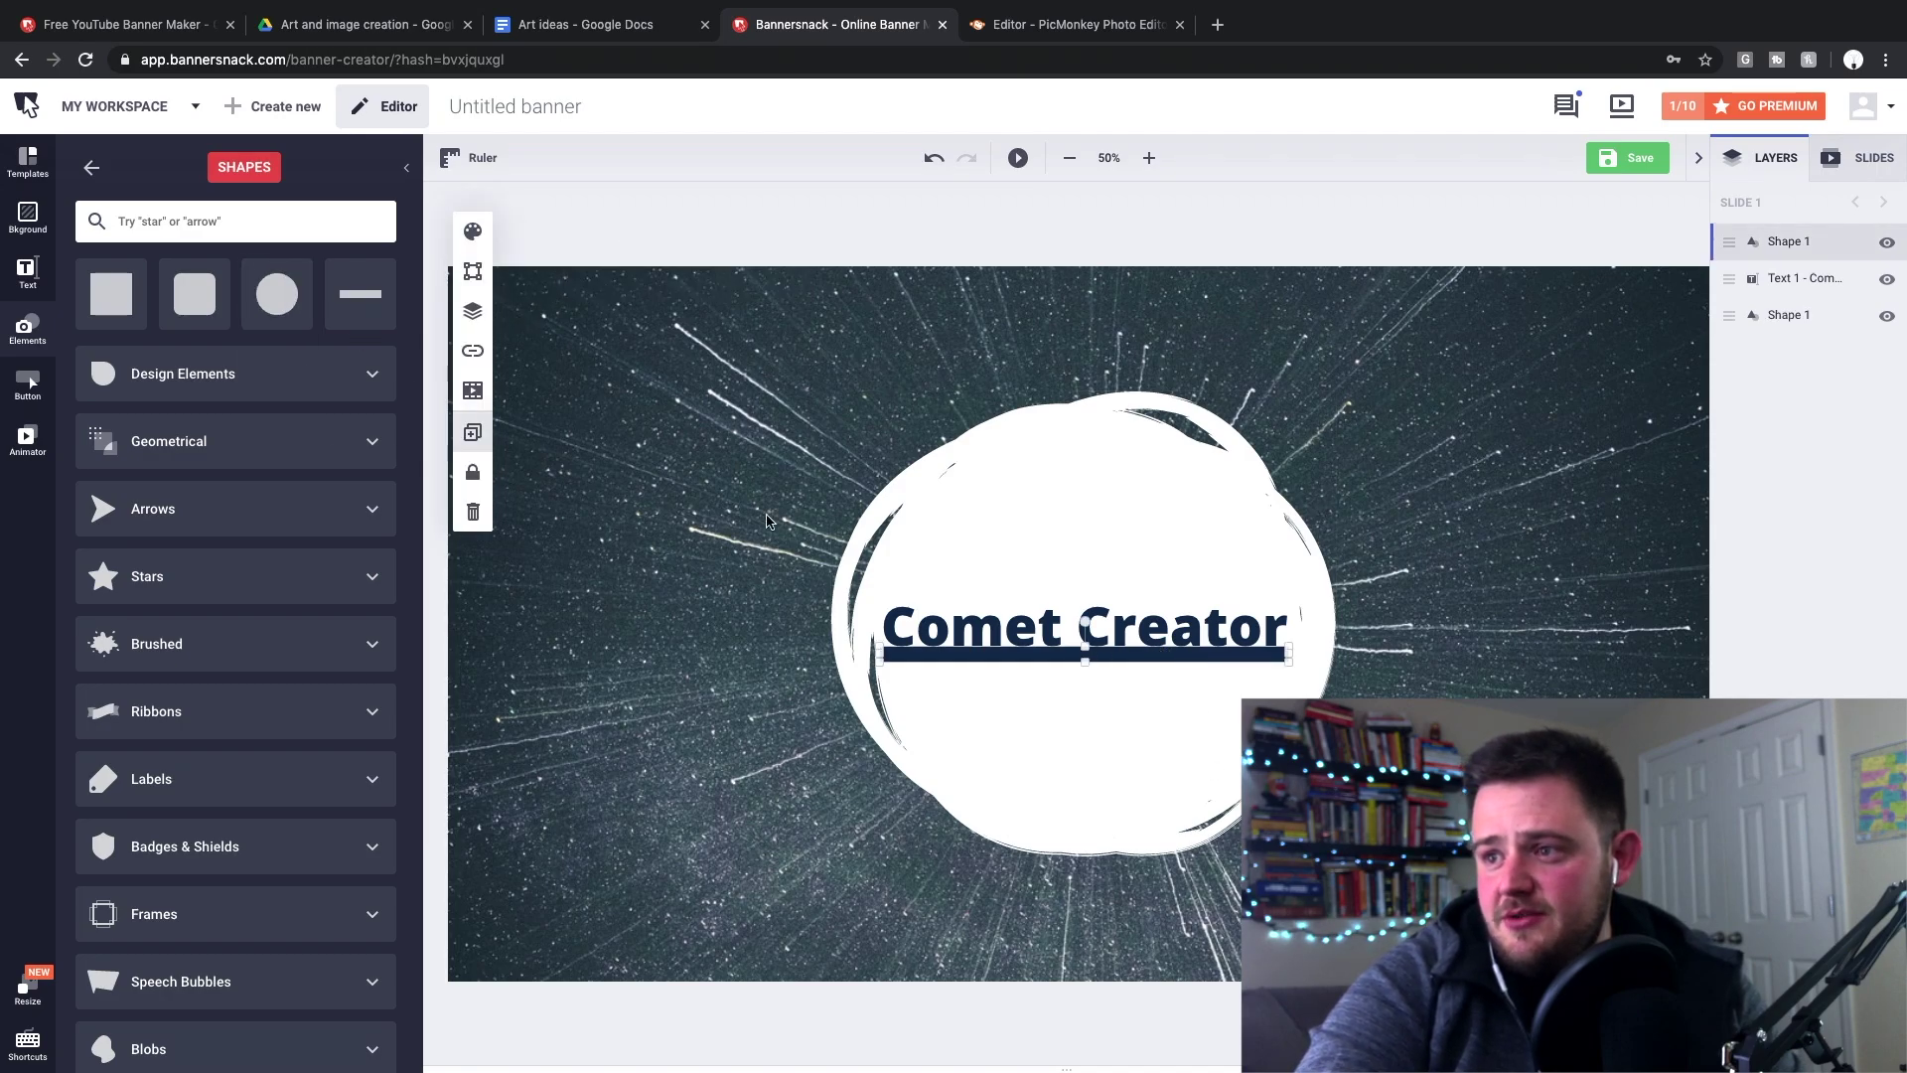
mouse_move(360, 296)
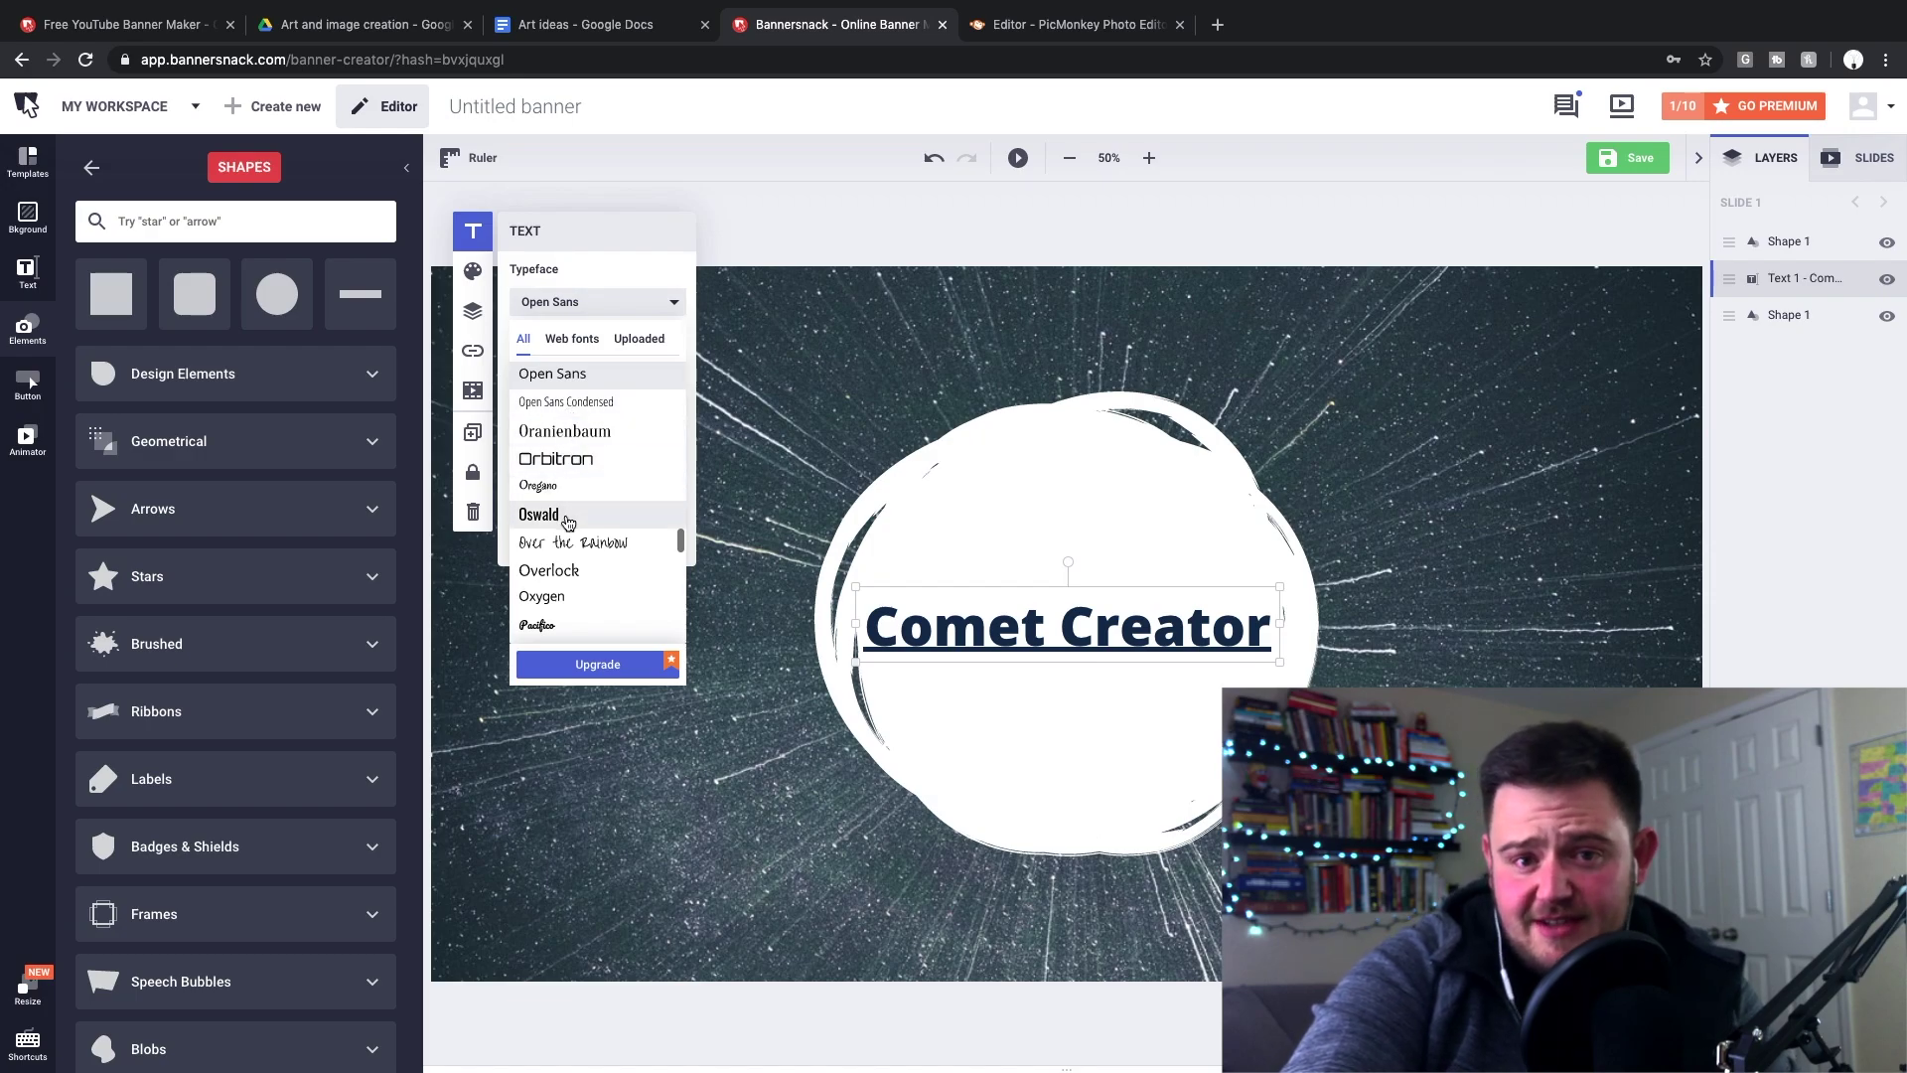
Step: Try the Plaster typeface on the 'Comet Creator' title
scroll(565, 474, "down", 1)
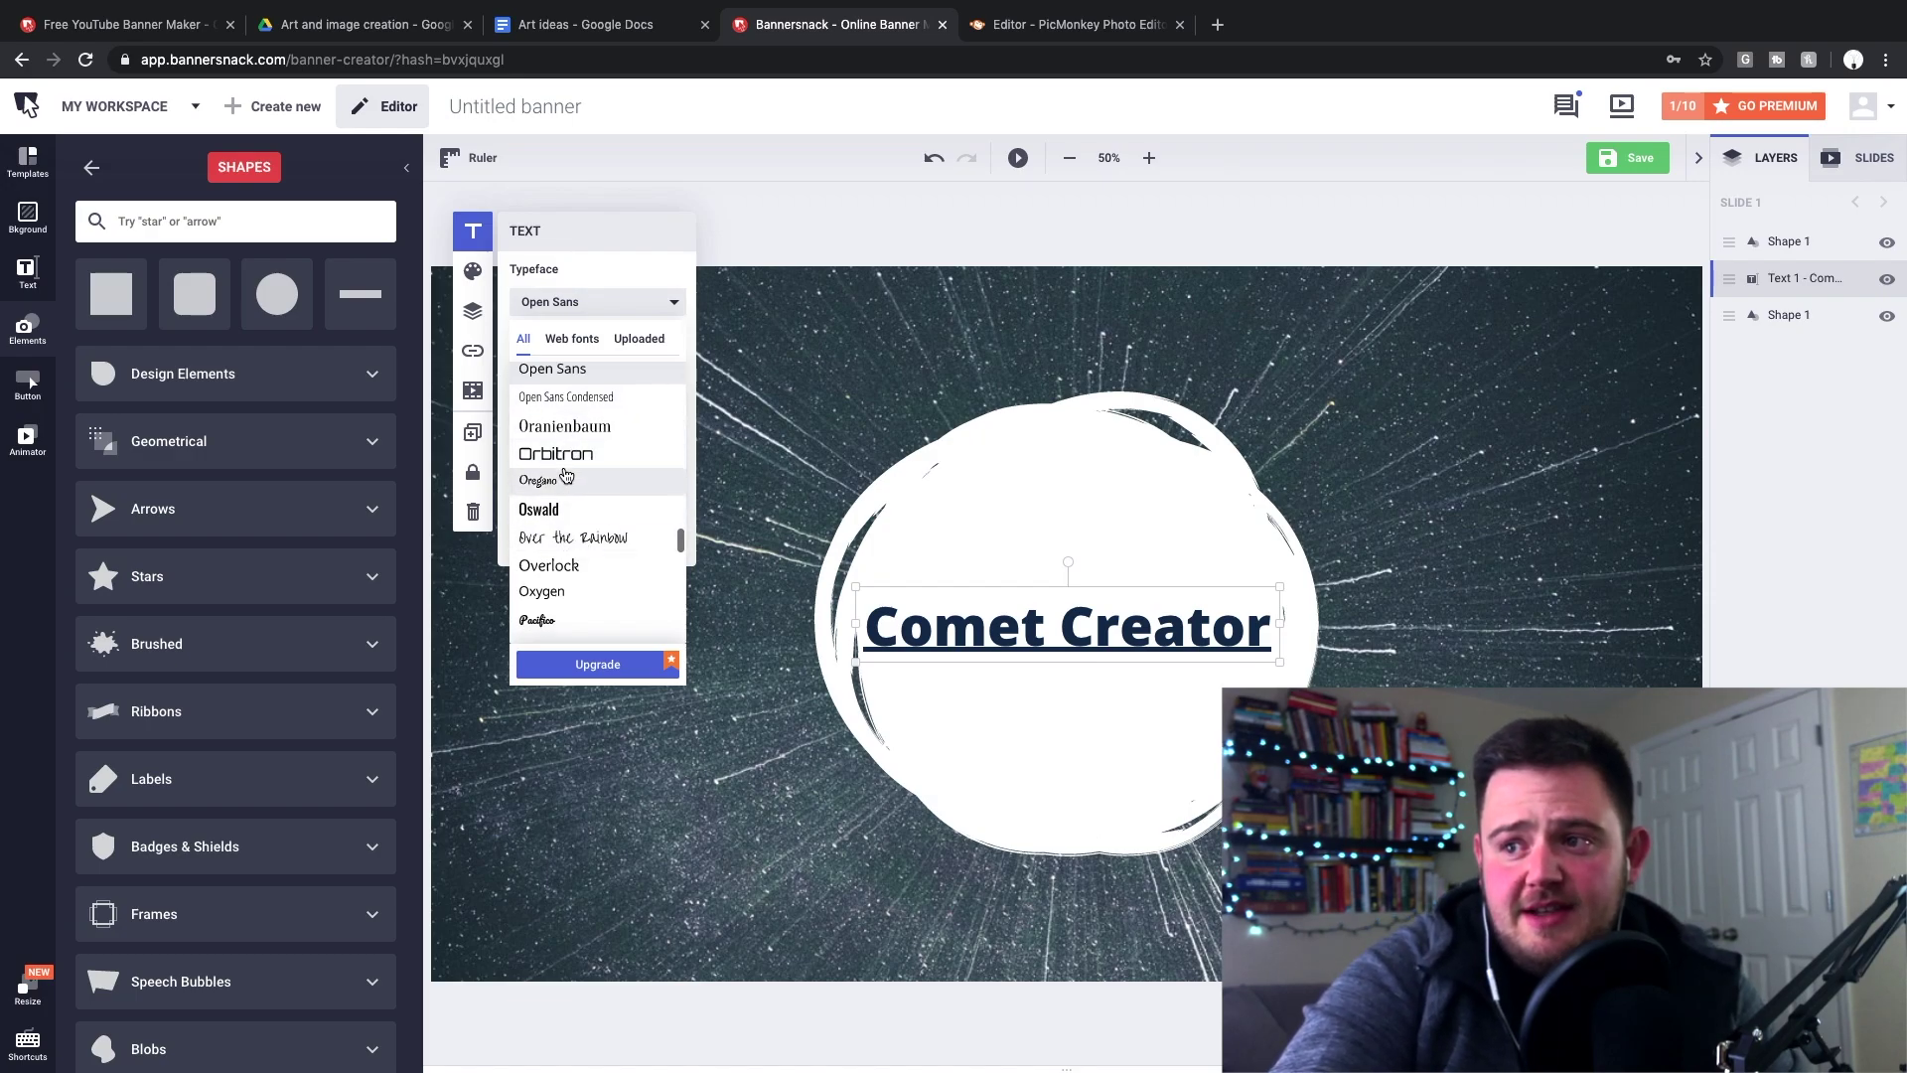
scroll(583, 480, "down", 1)
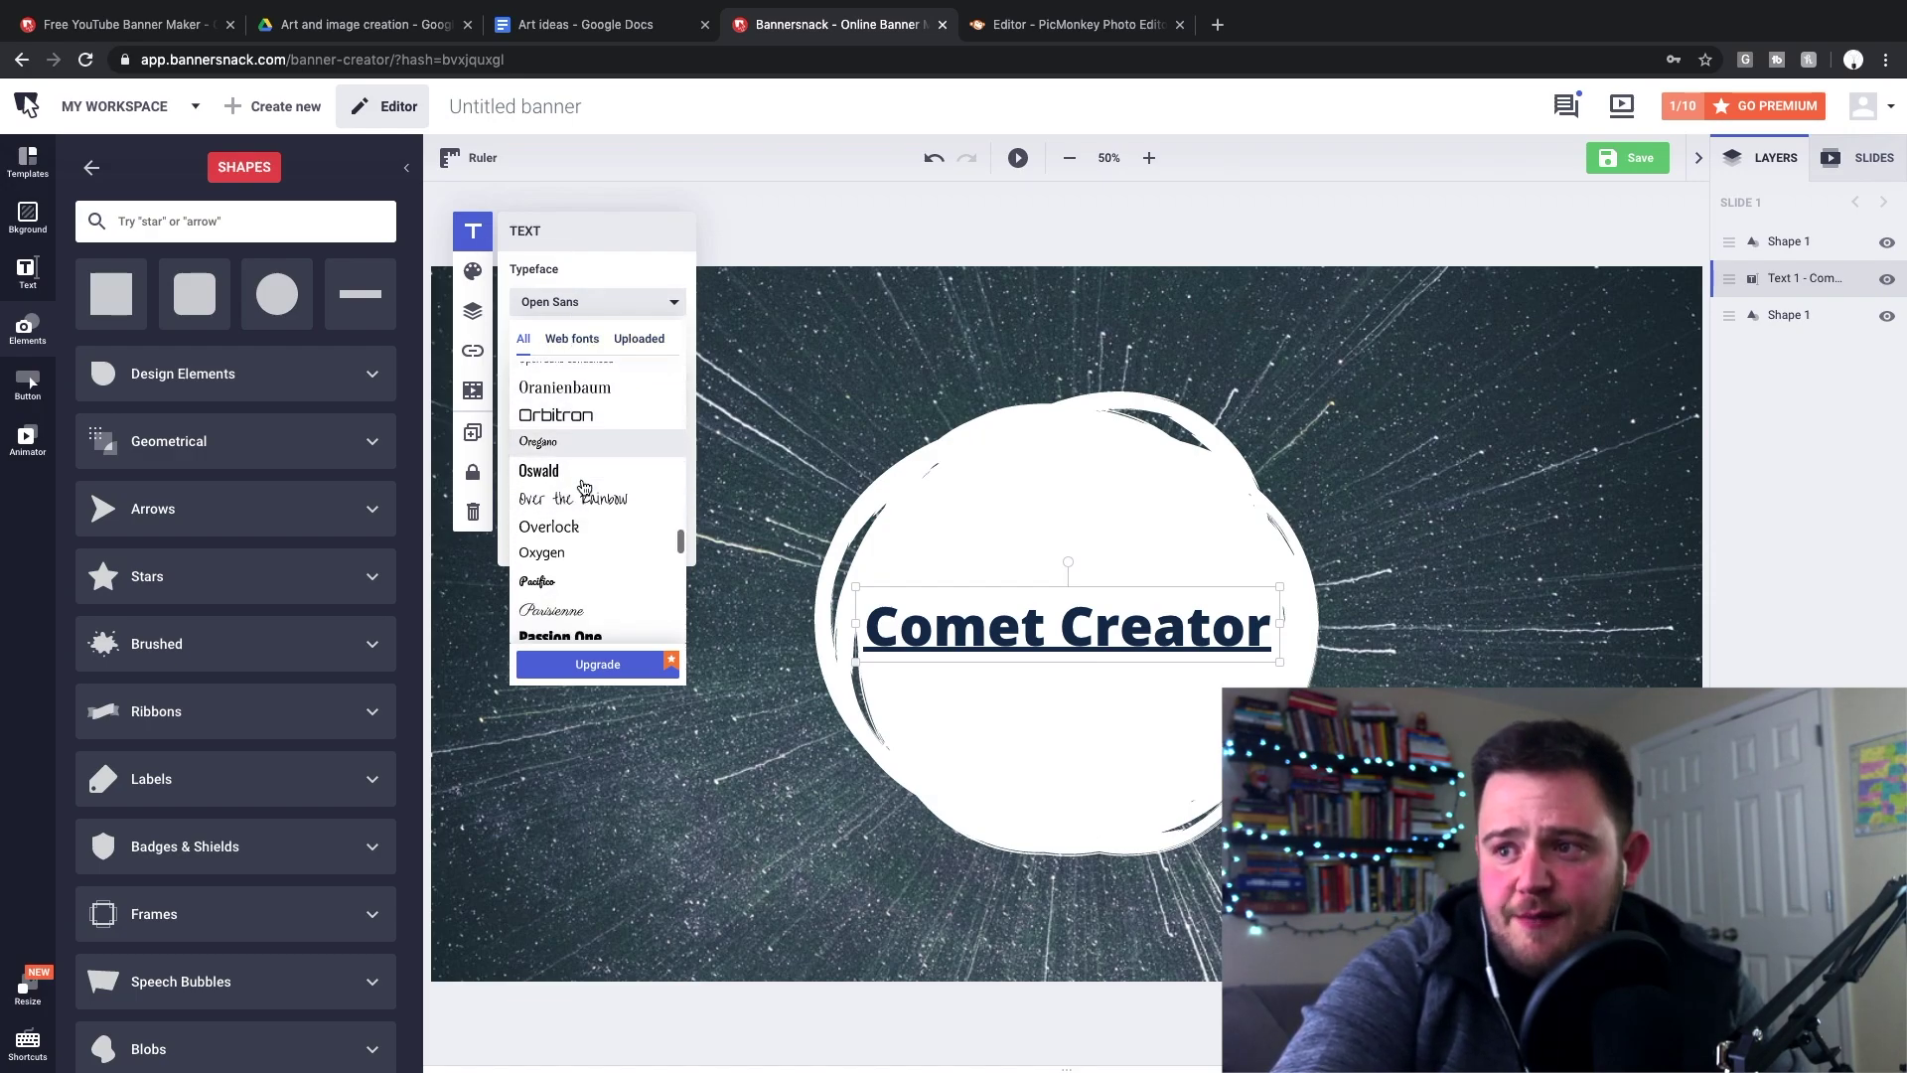
scroll(584, 487, "down", 3)
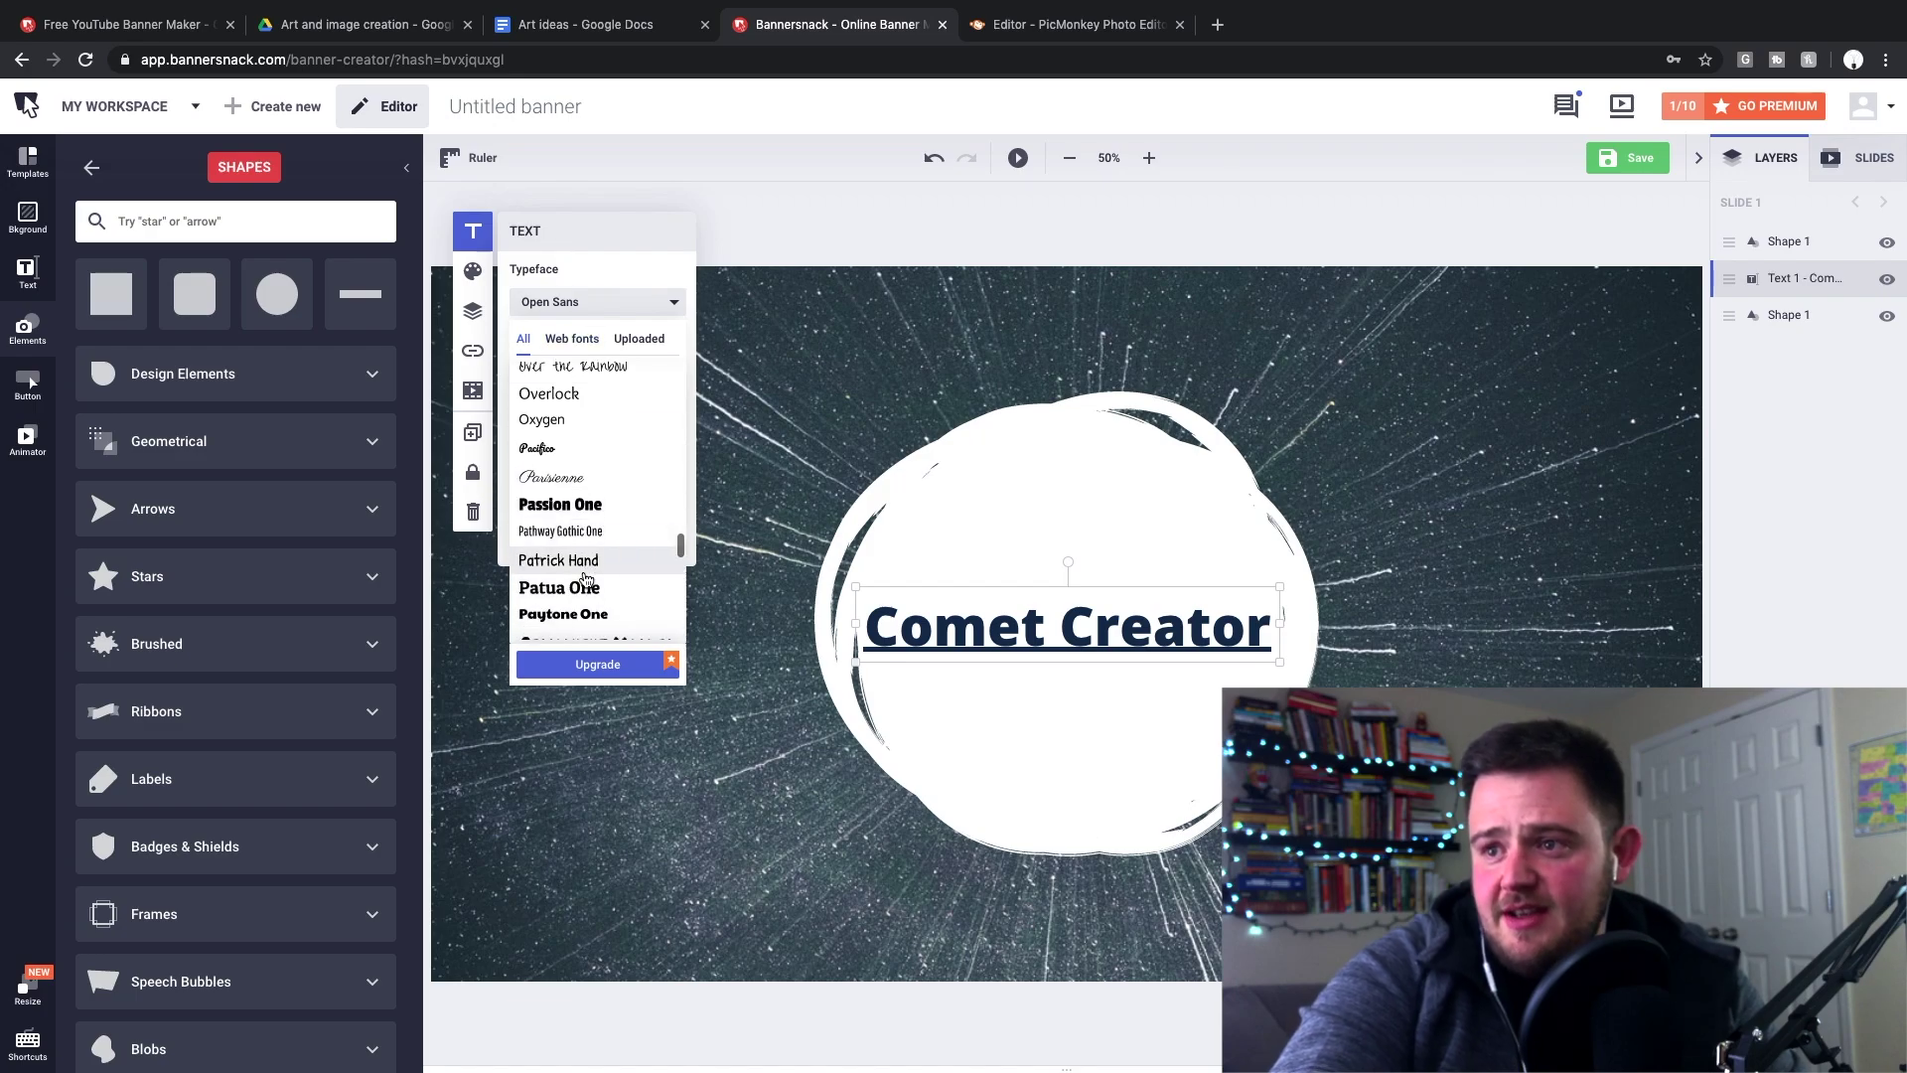
scroll(586, 579, "down", 5)
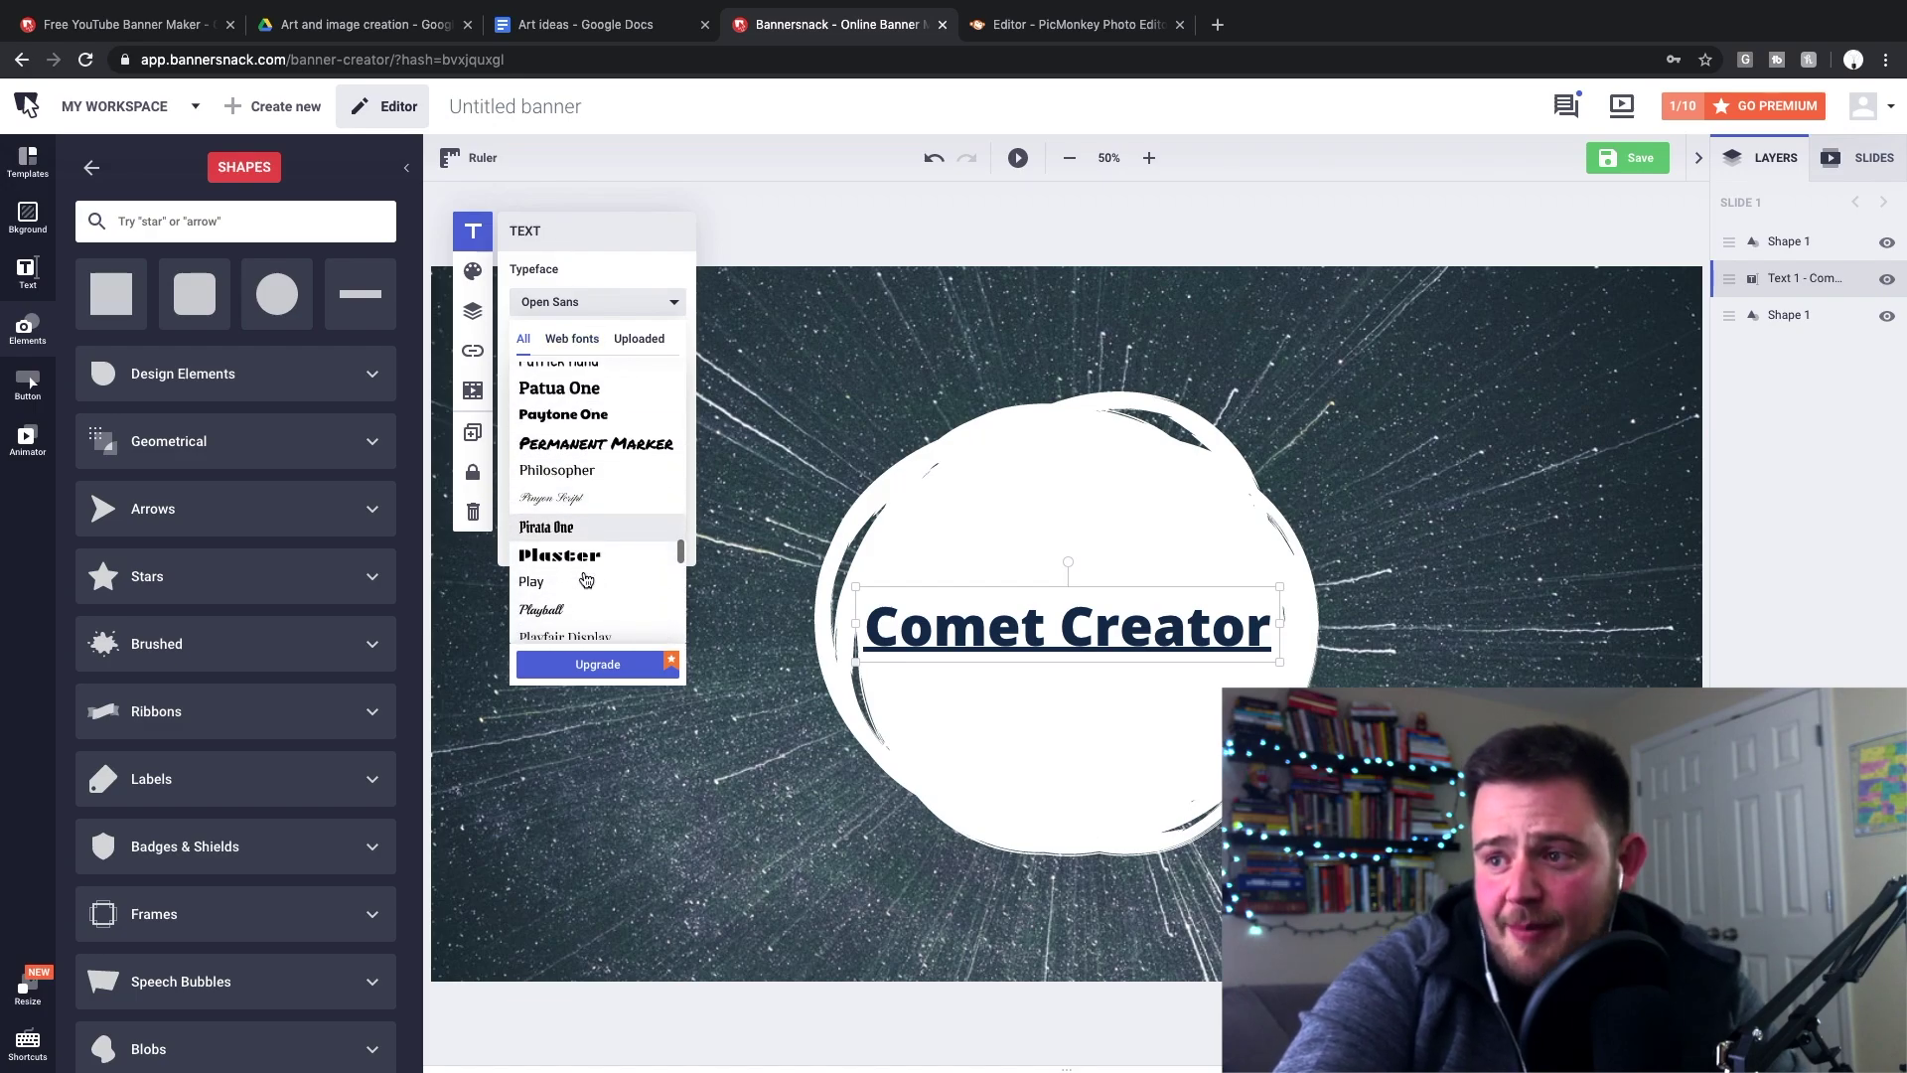
left_click(585, 558)
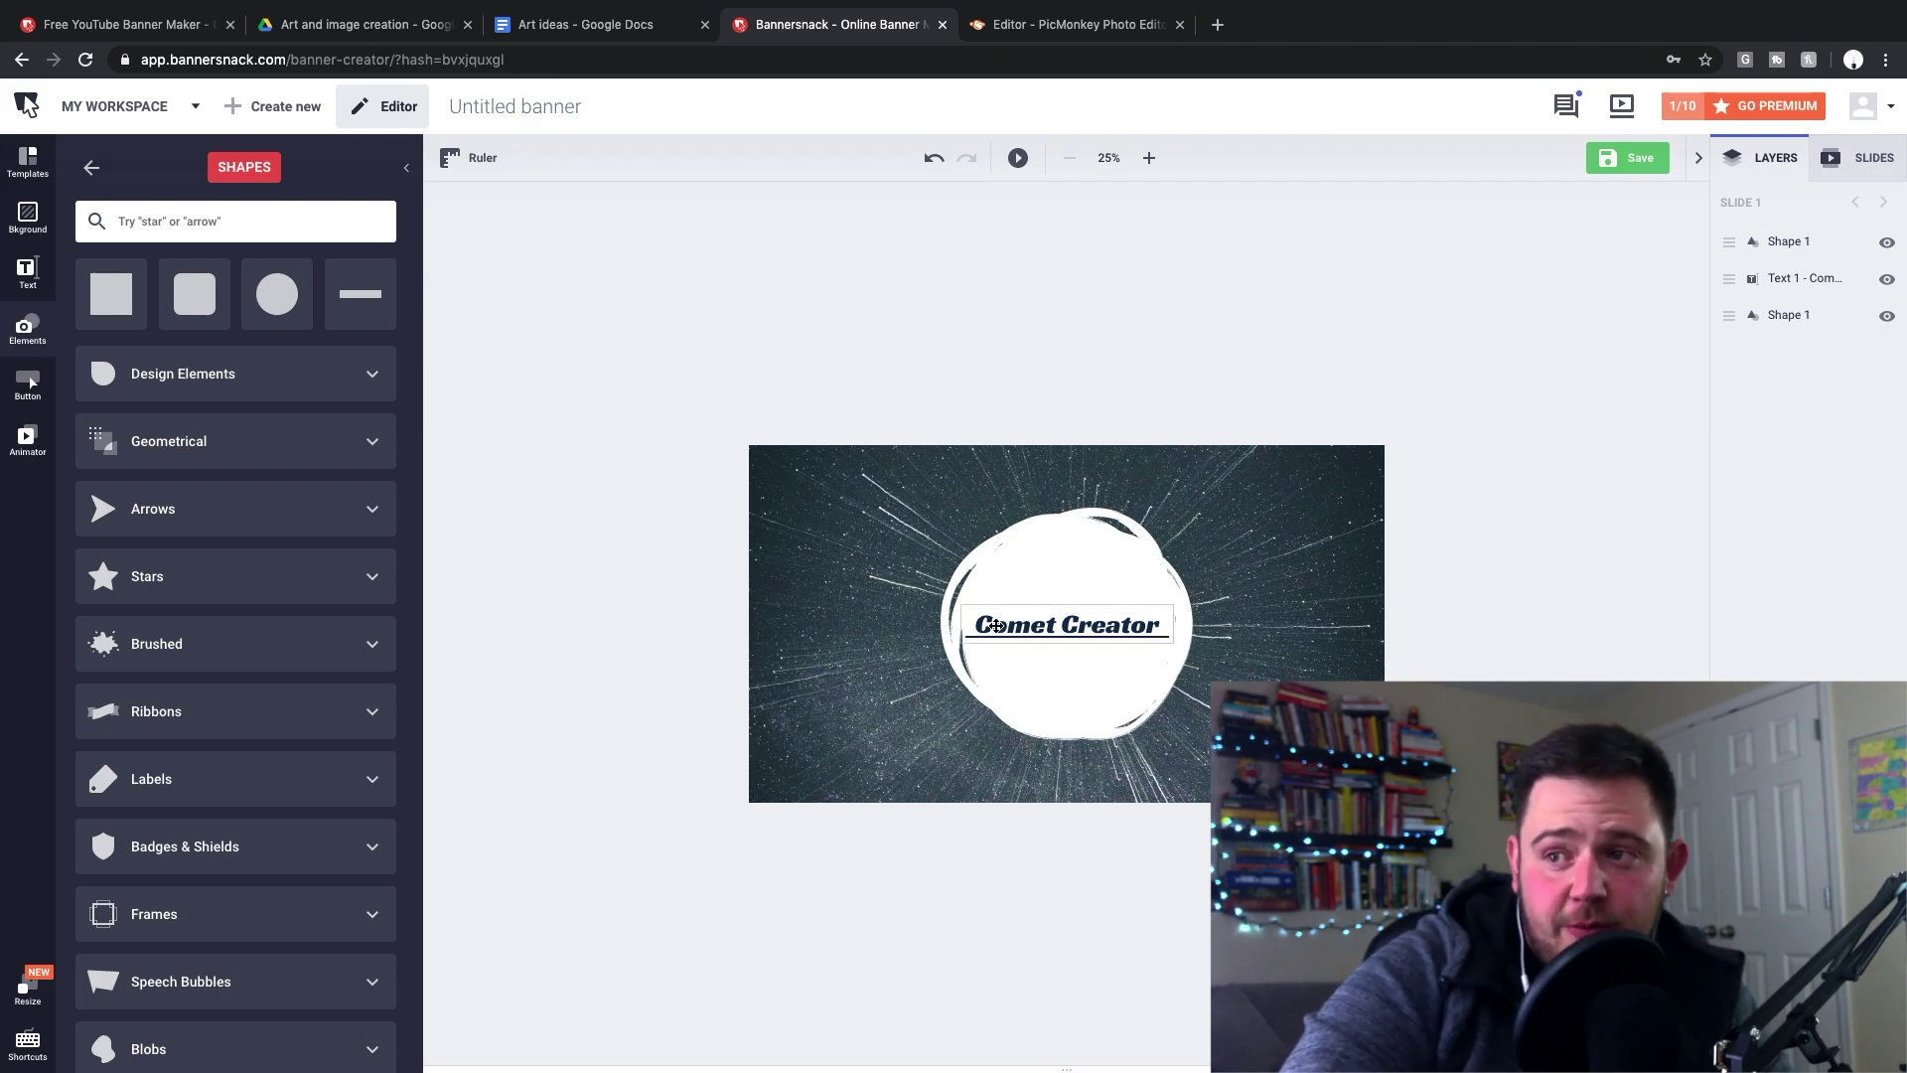
Step: Switch the title's typeface to Racing Sans One and deselect it
left_click(1004, 624)
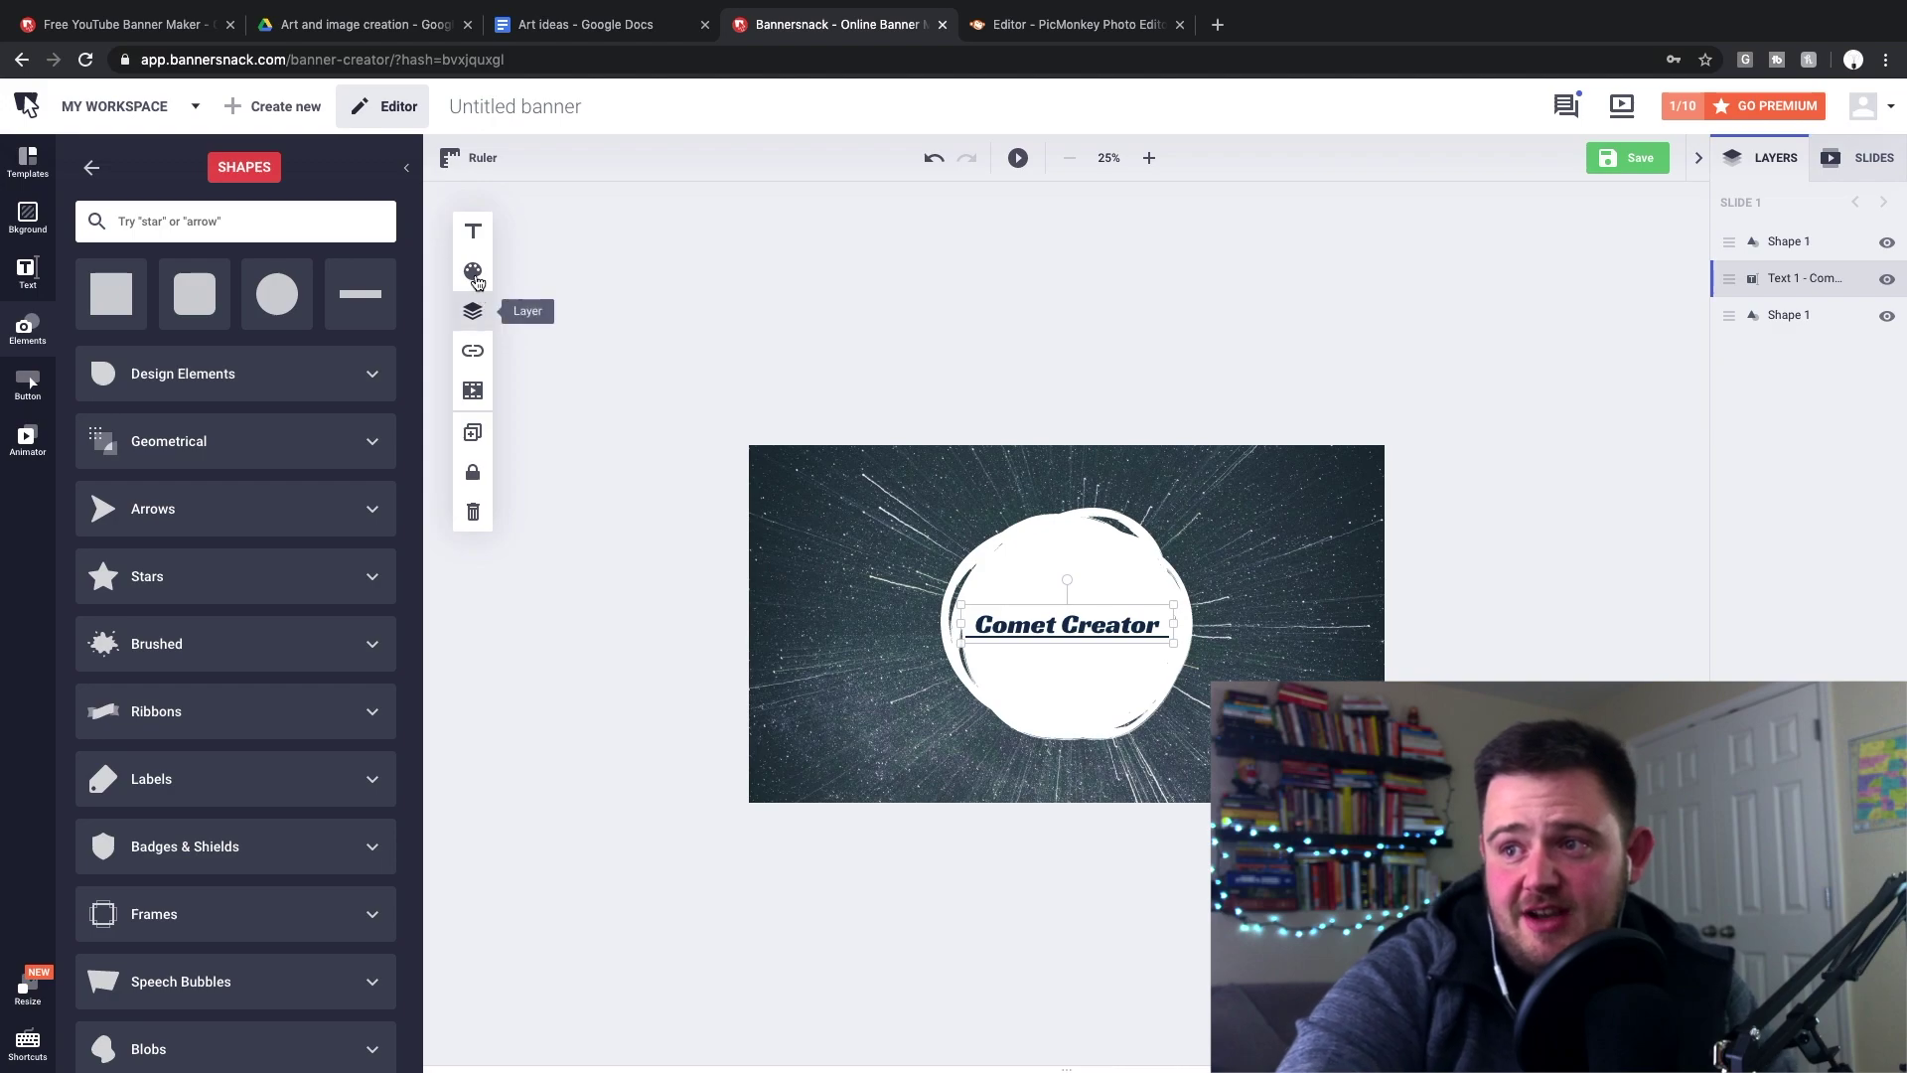
left_click(472, 229)
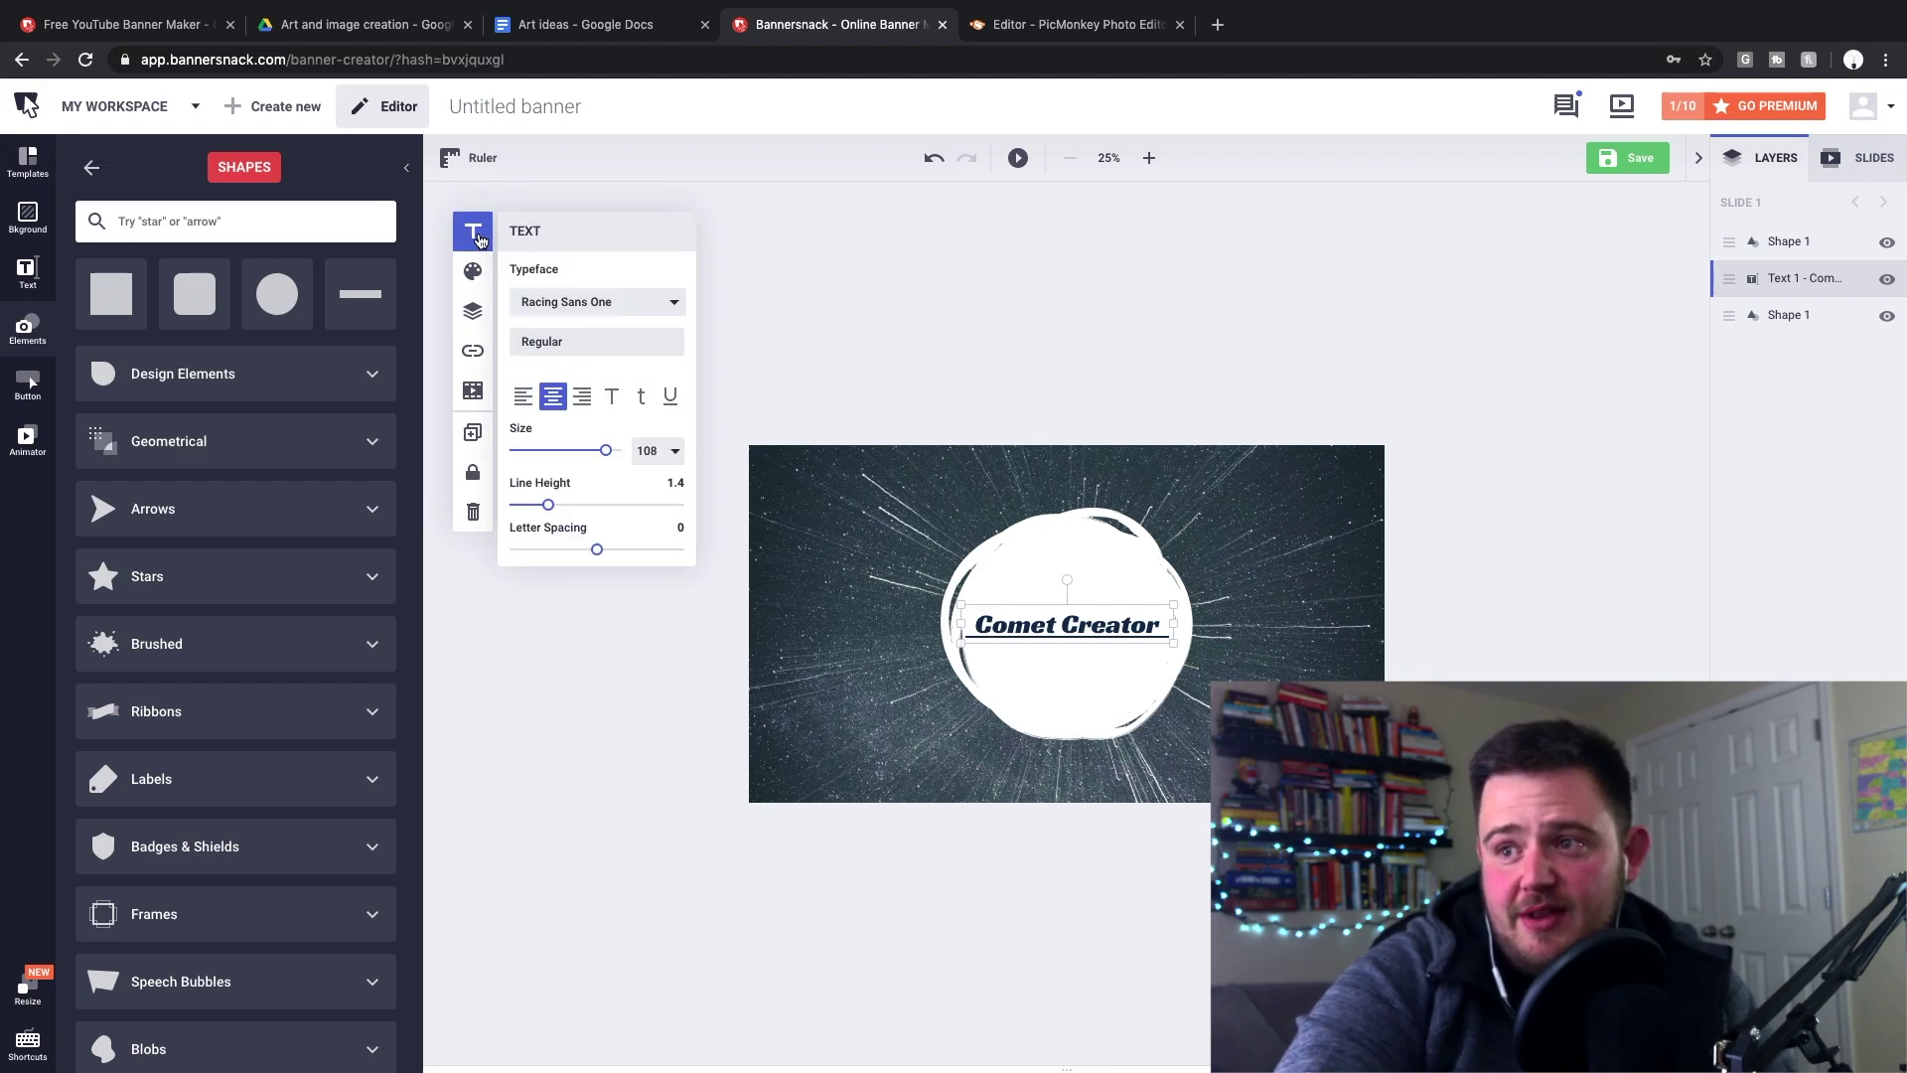
left_click(553, 303)
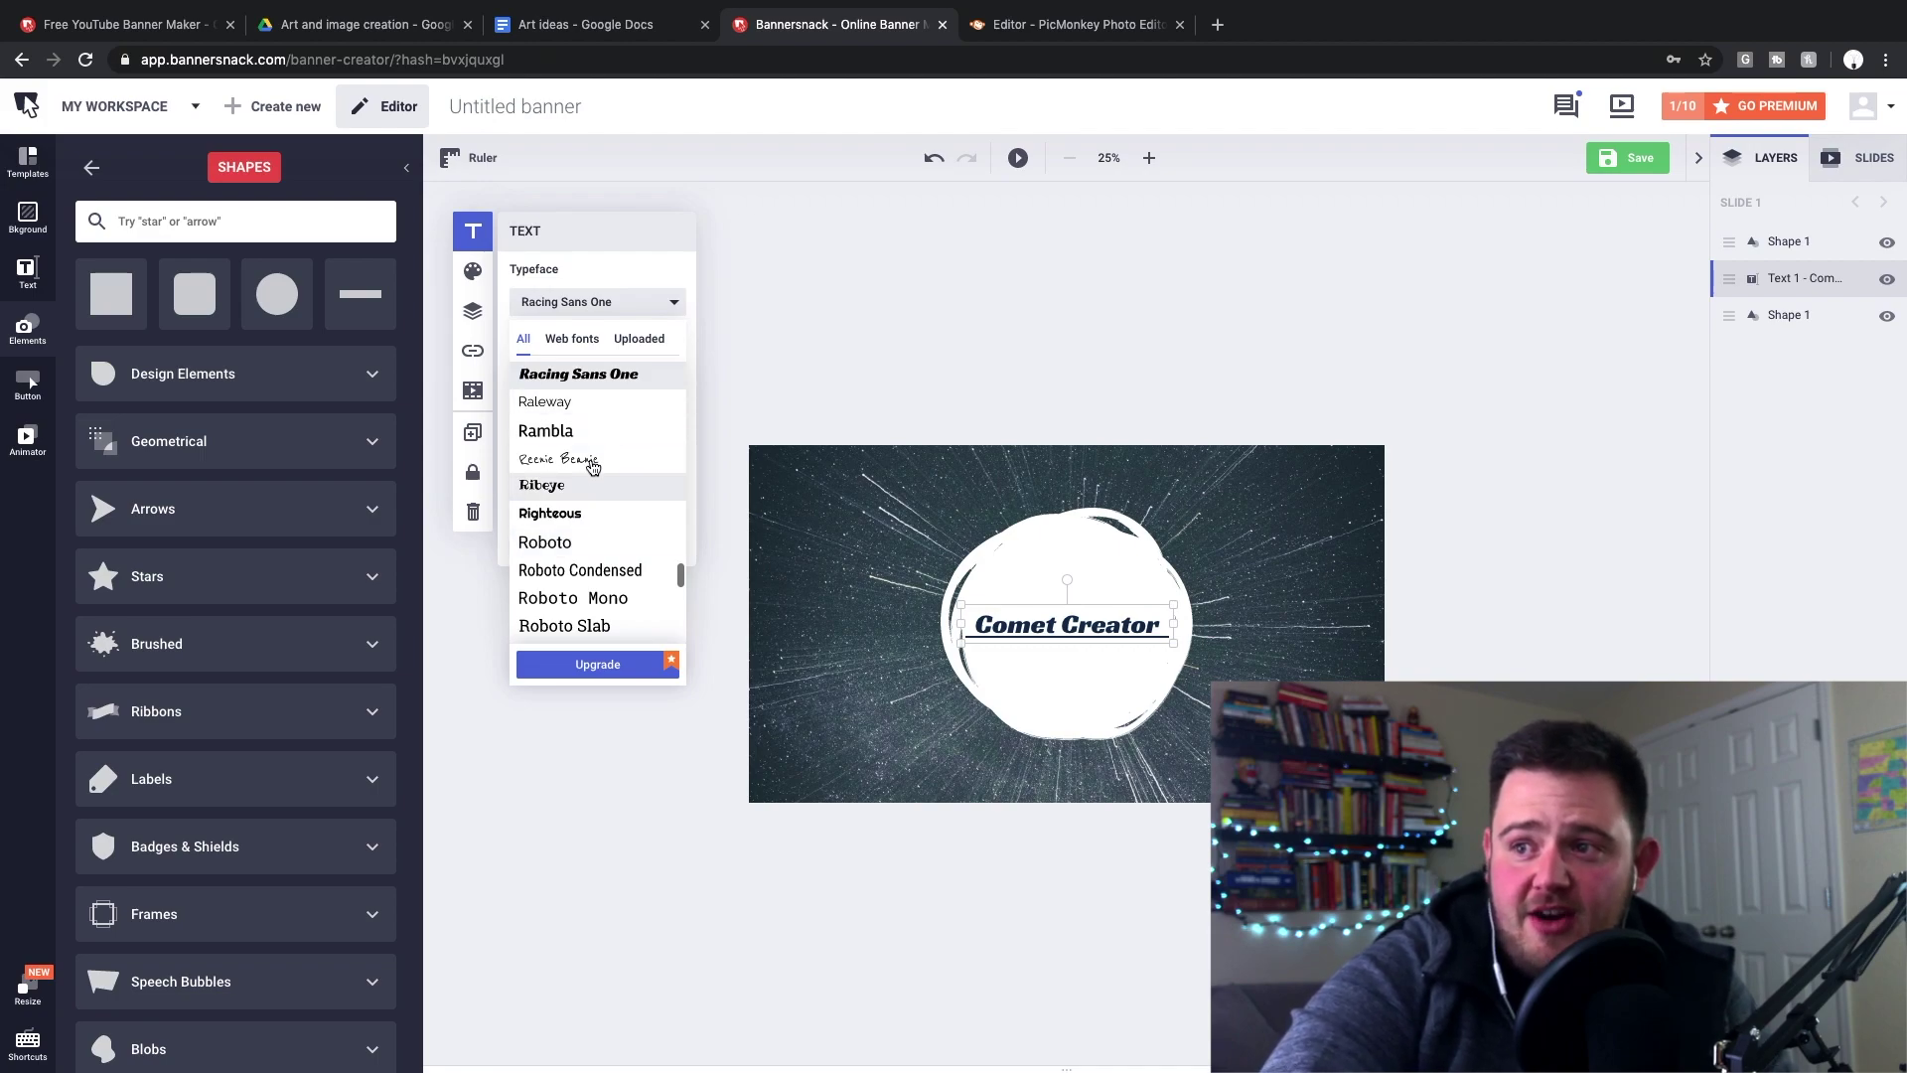
left_click(471, 238)
left_click(685, 264)
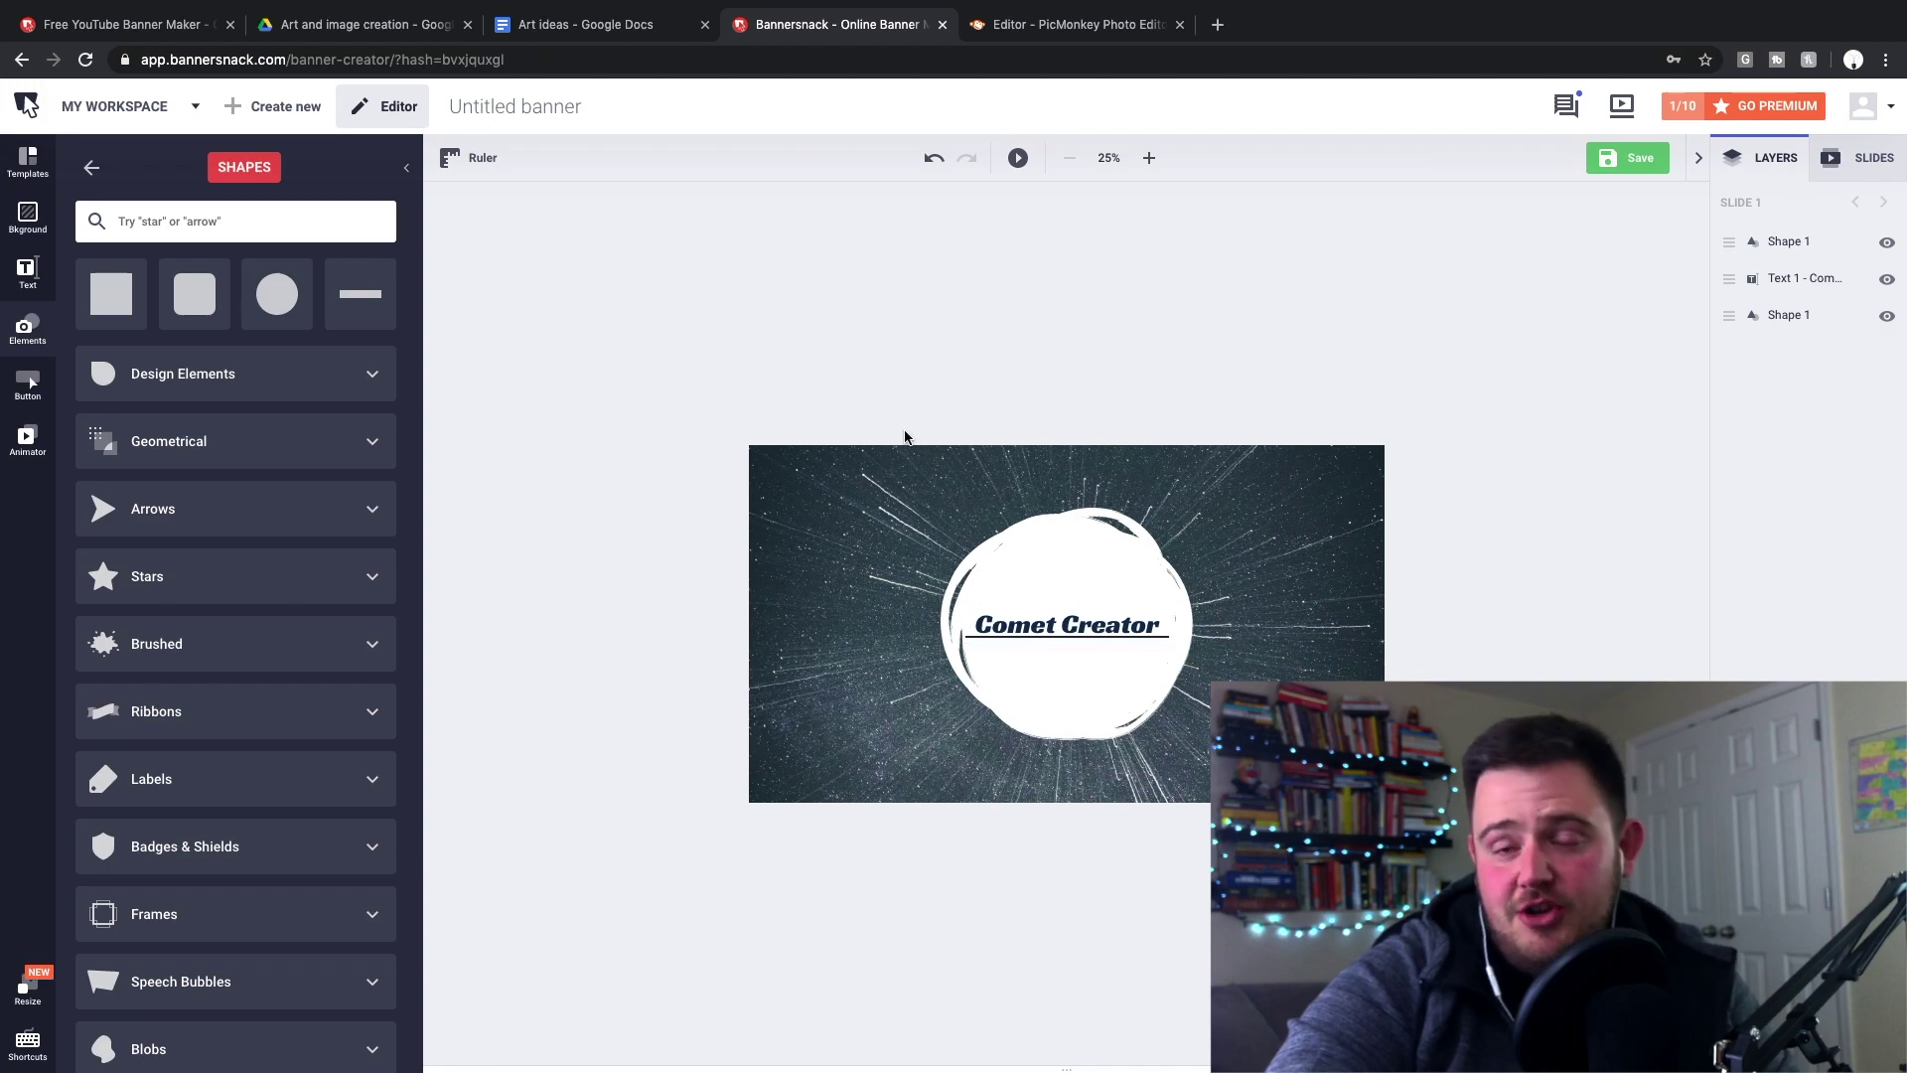
Step: Rename the banner from 'Untitled banner' to 'Channel Banner 2' and start saving
left_click(559, 109)
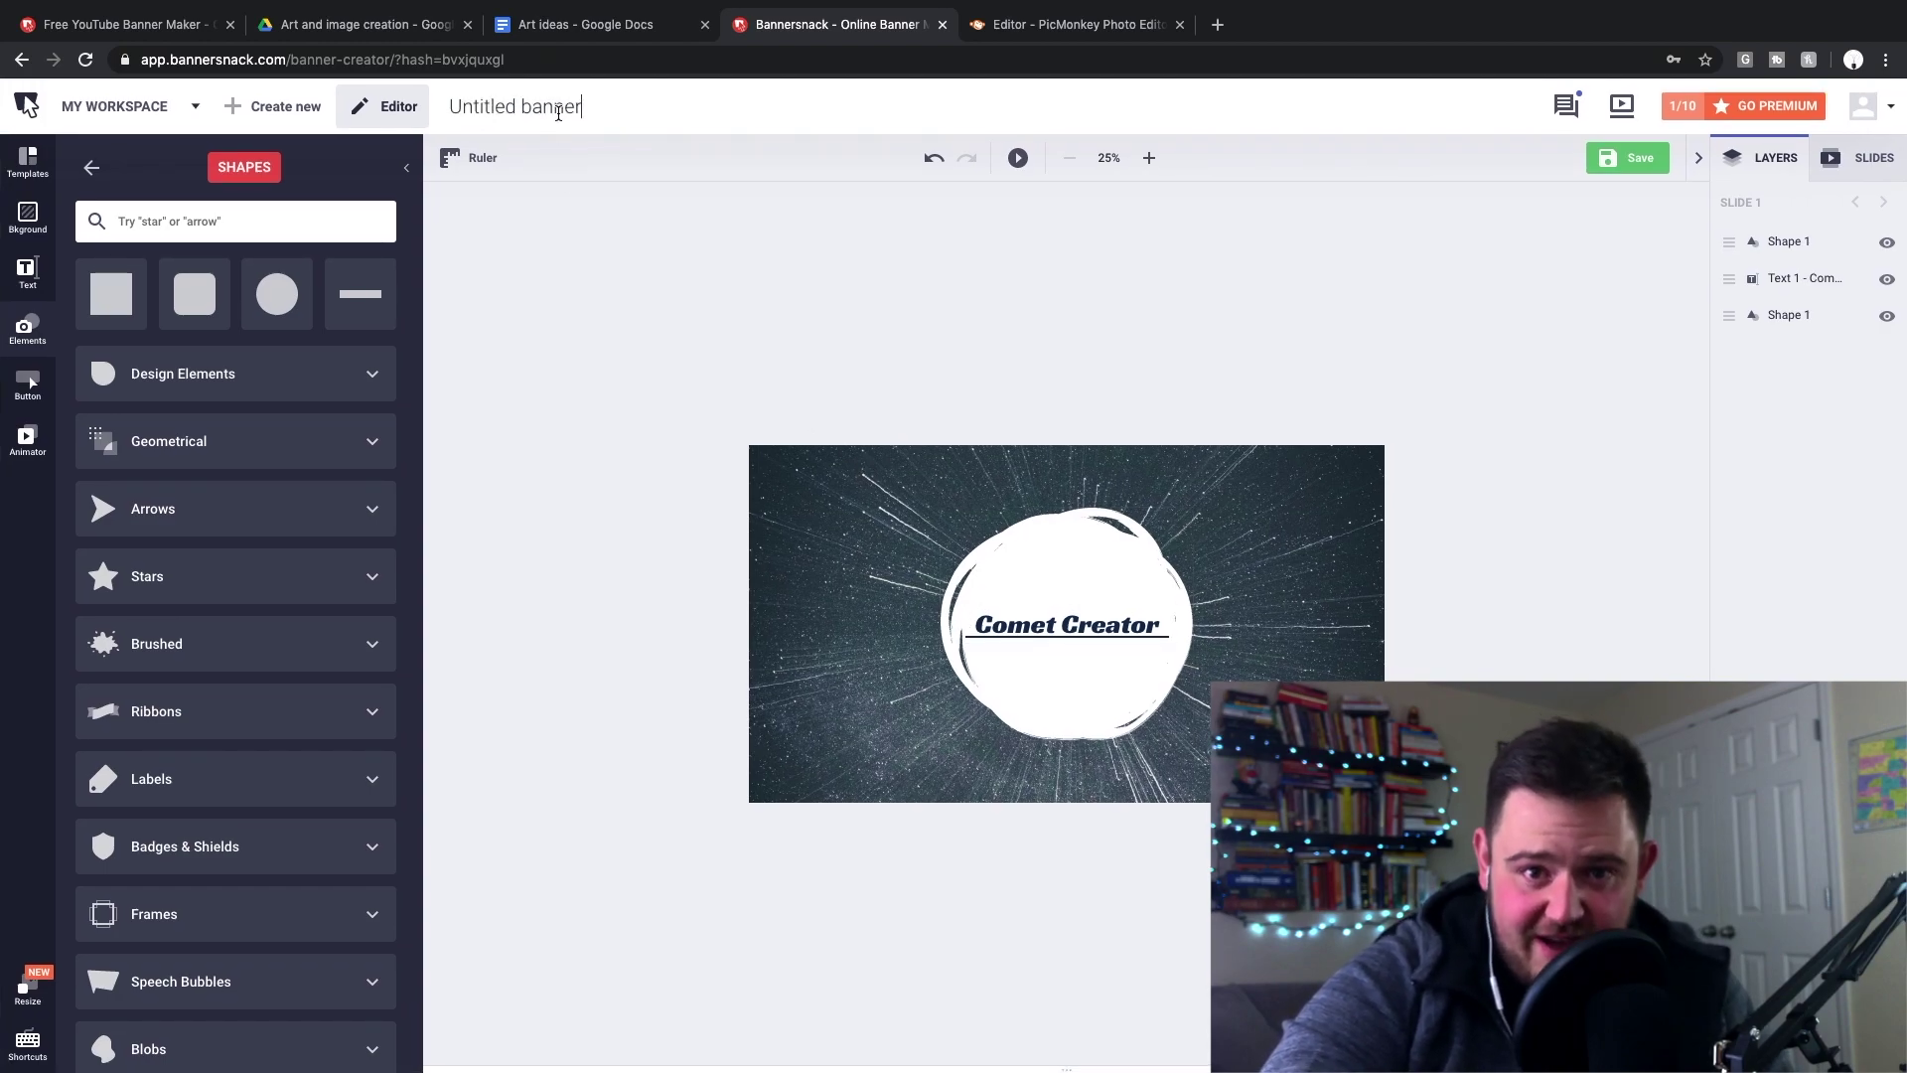
triple_click(558, 110)
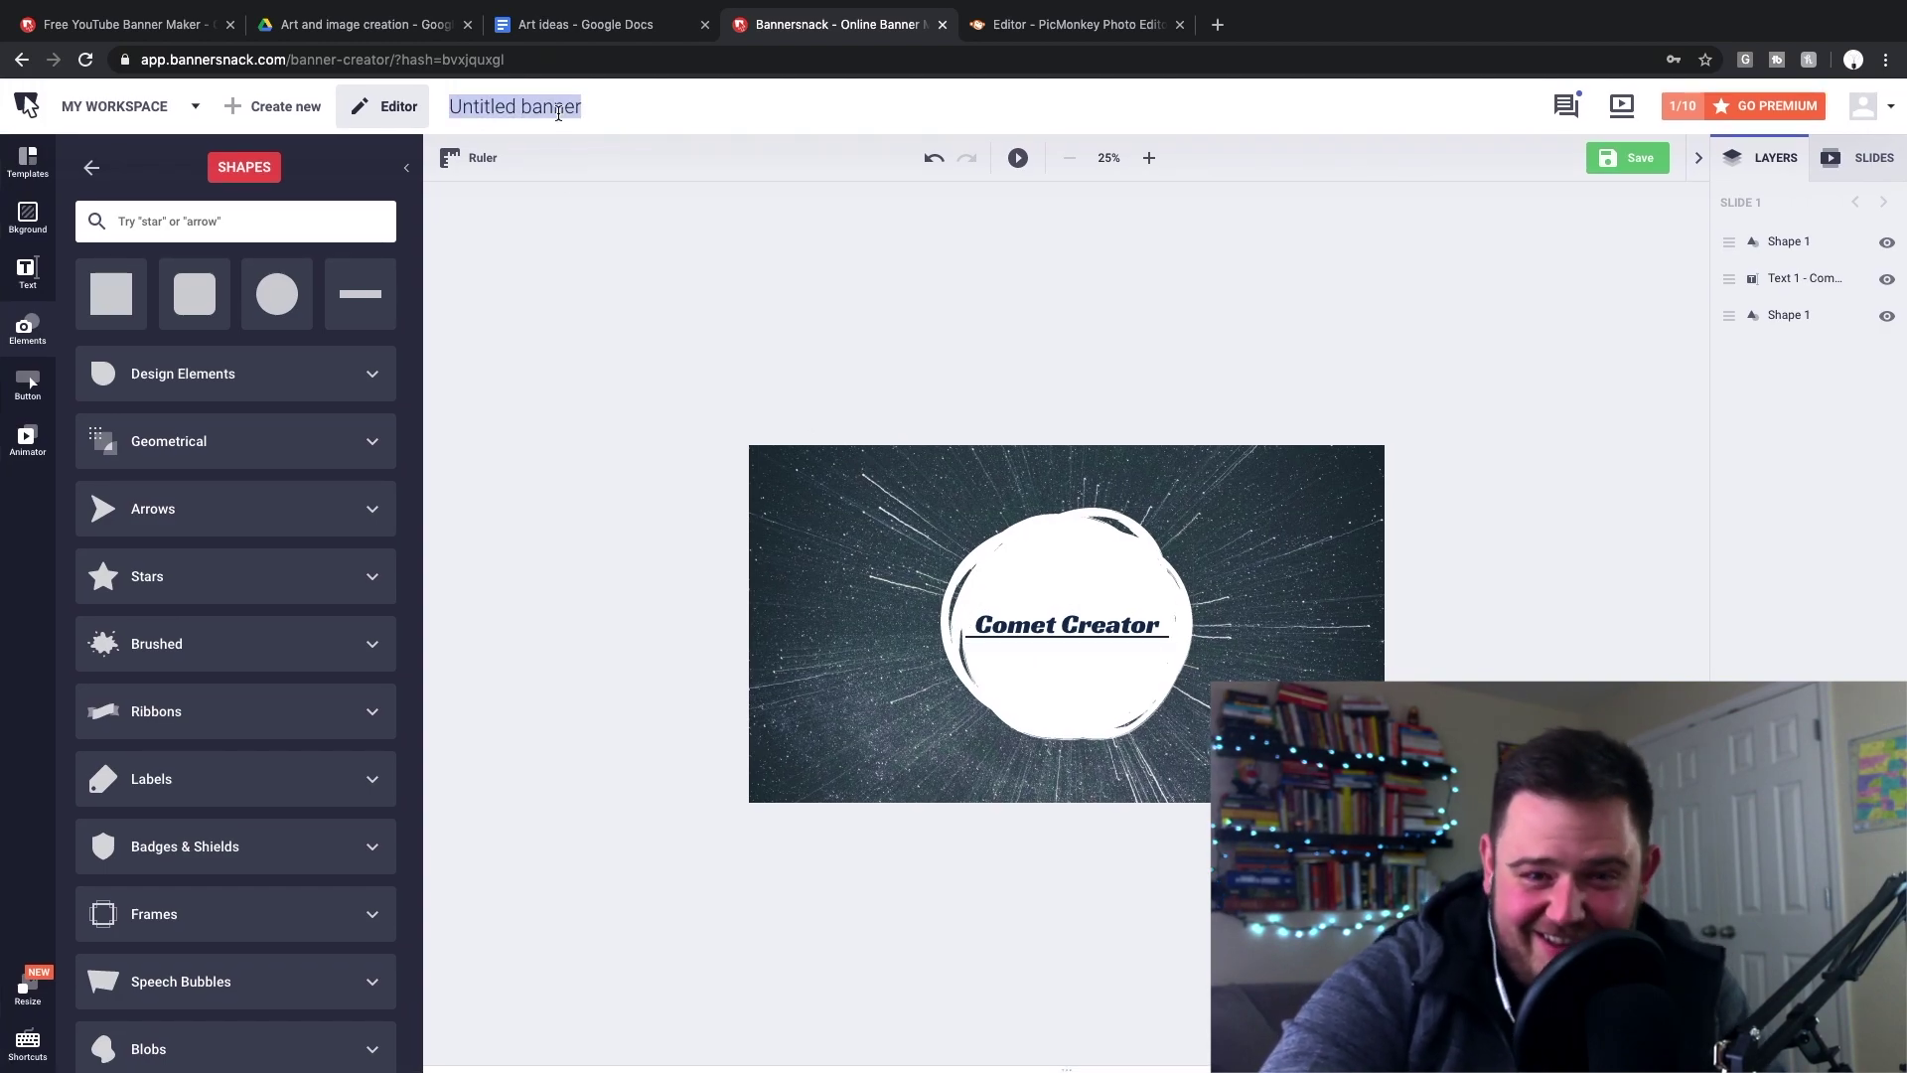
type("Ch")
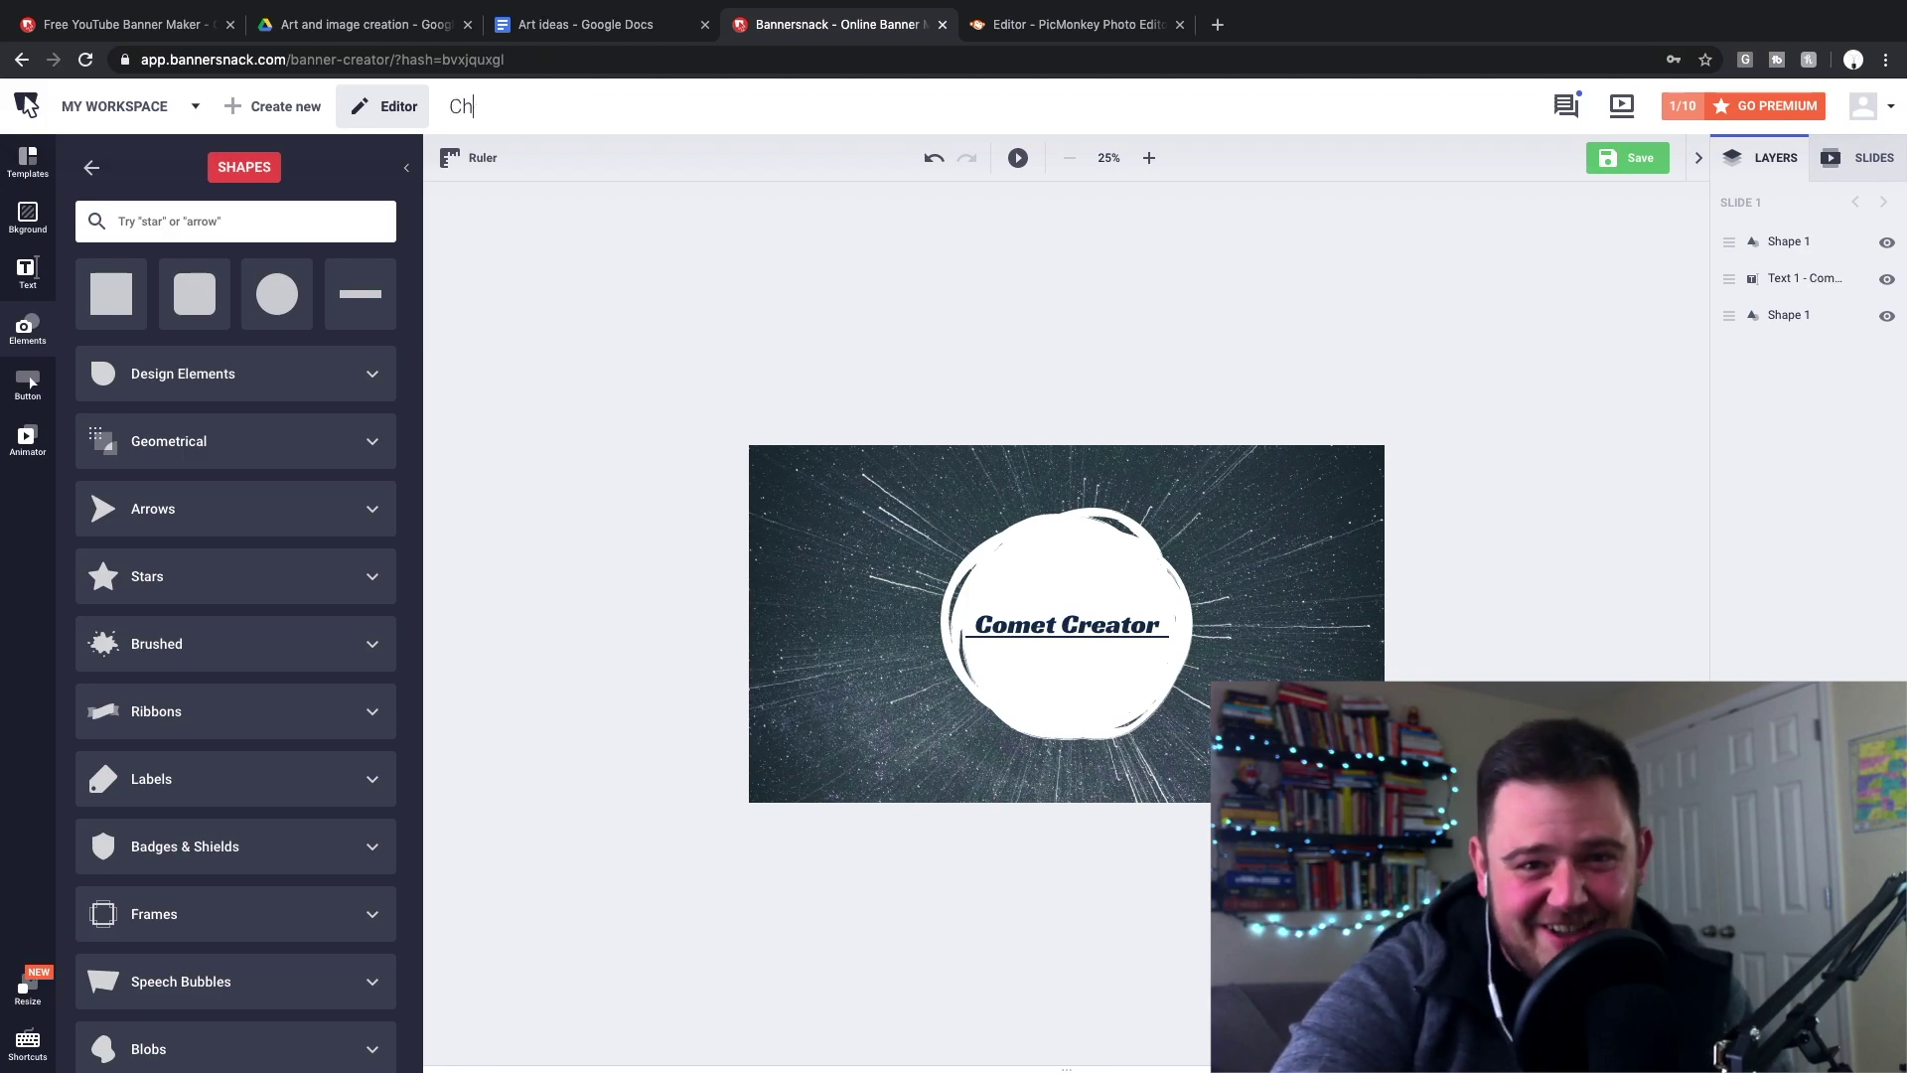
type("annel Banner 2")
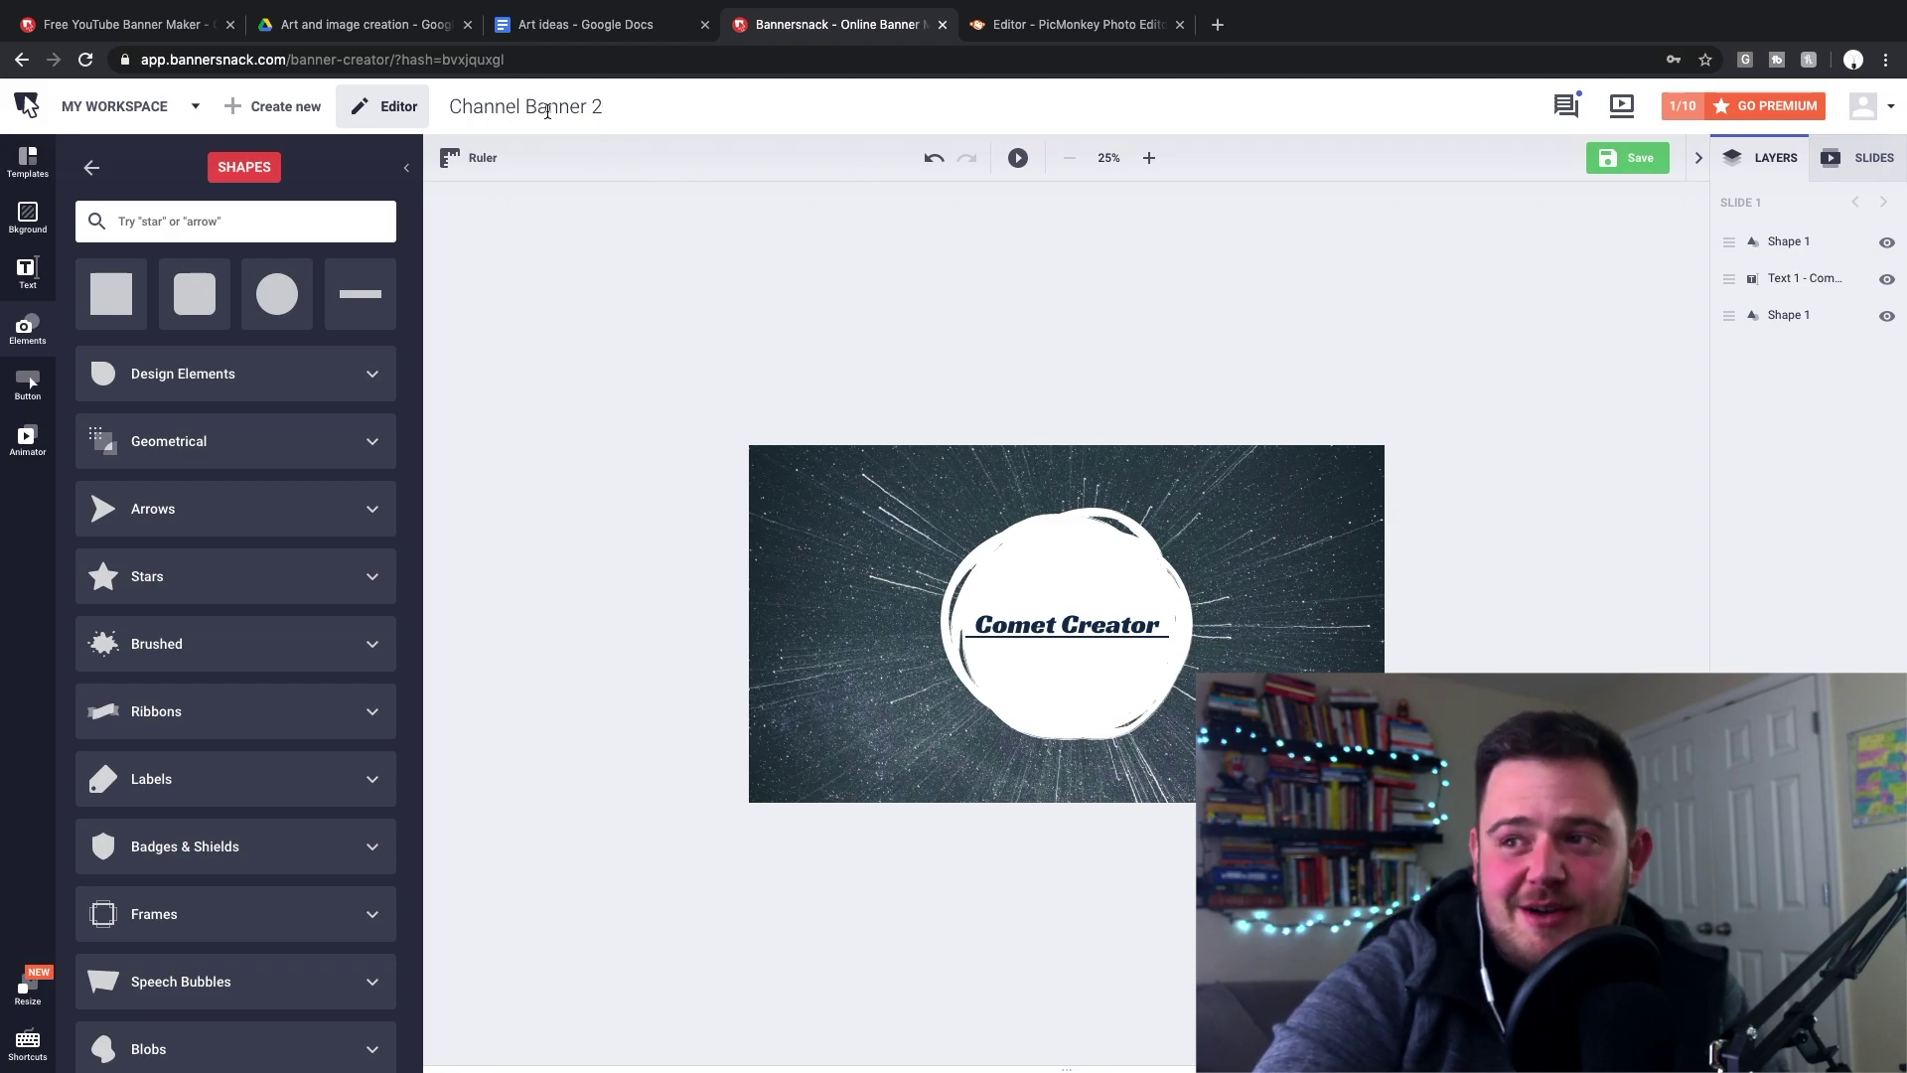
key("Return")
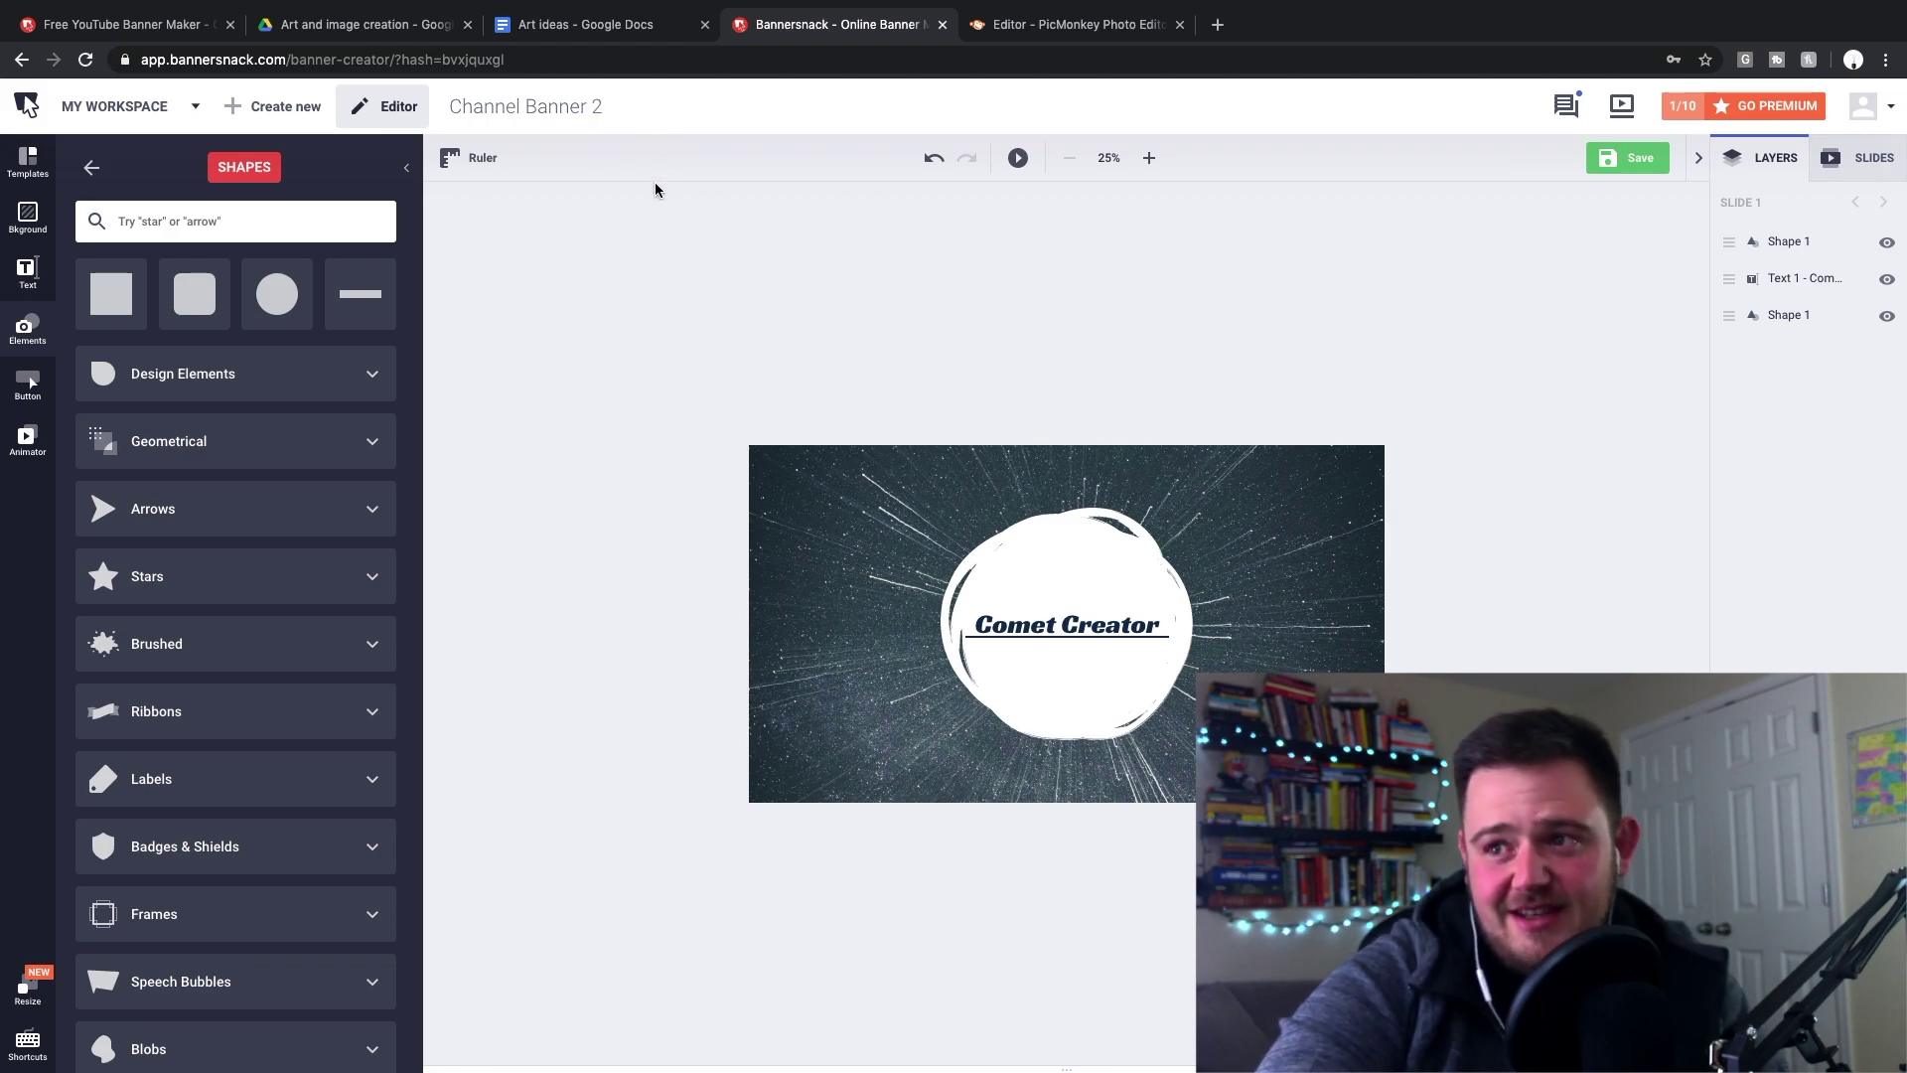
left_click(576, 107)
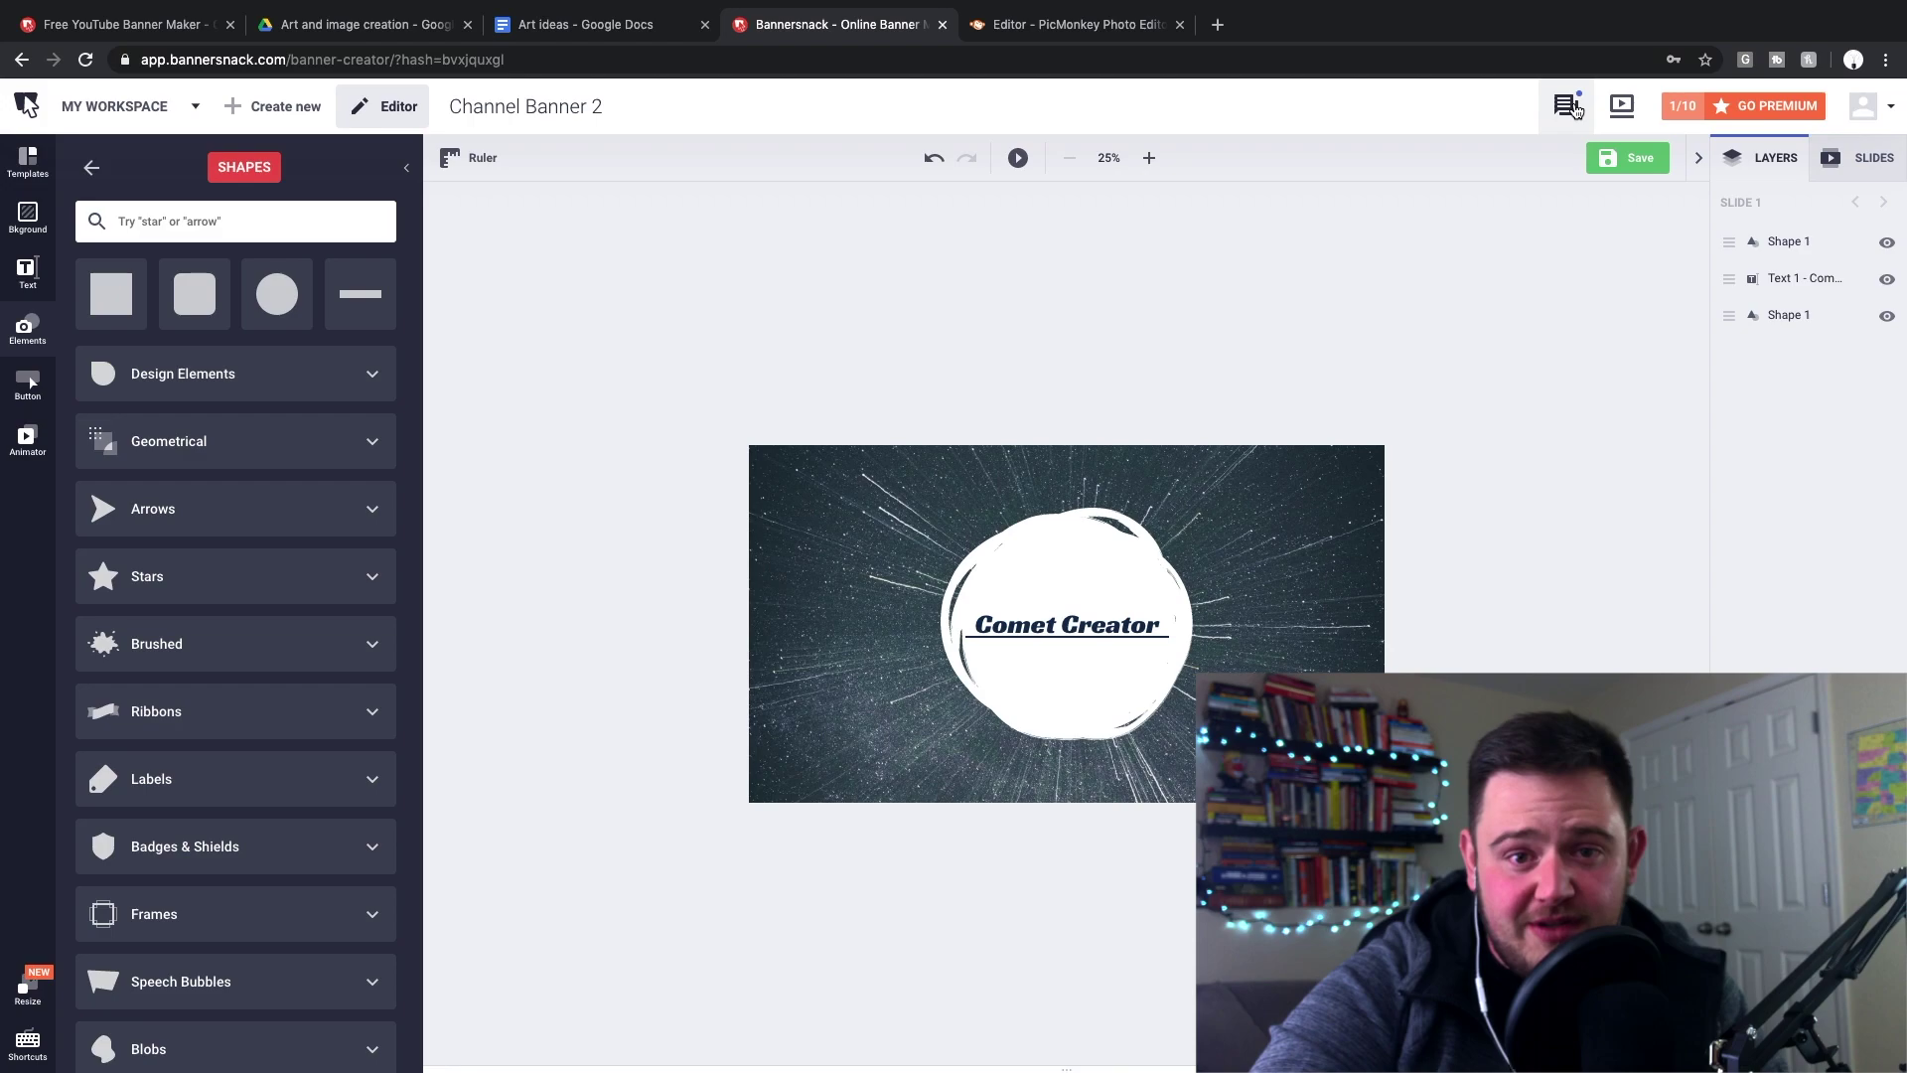
left_click(1626, 160)
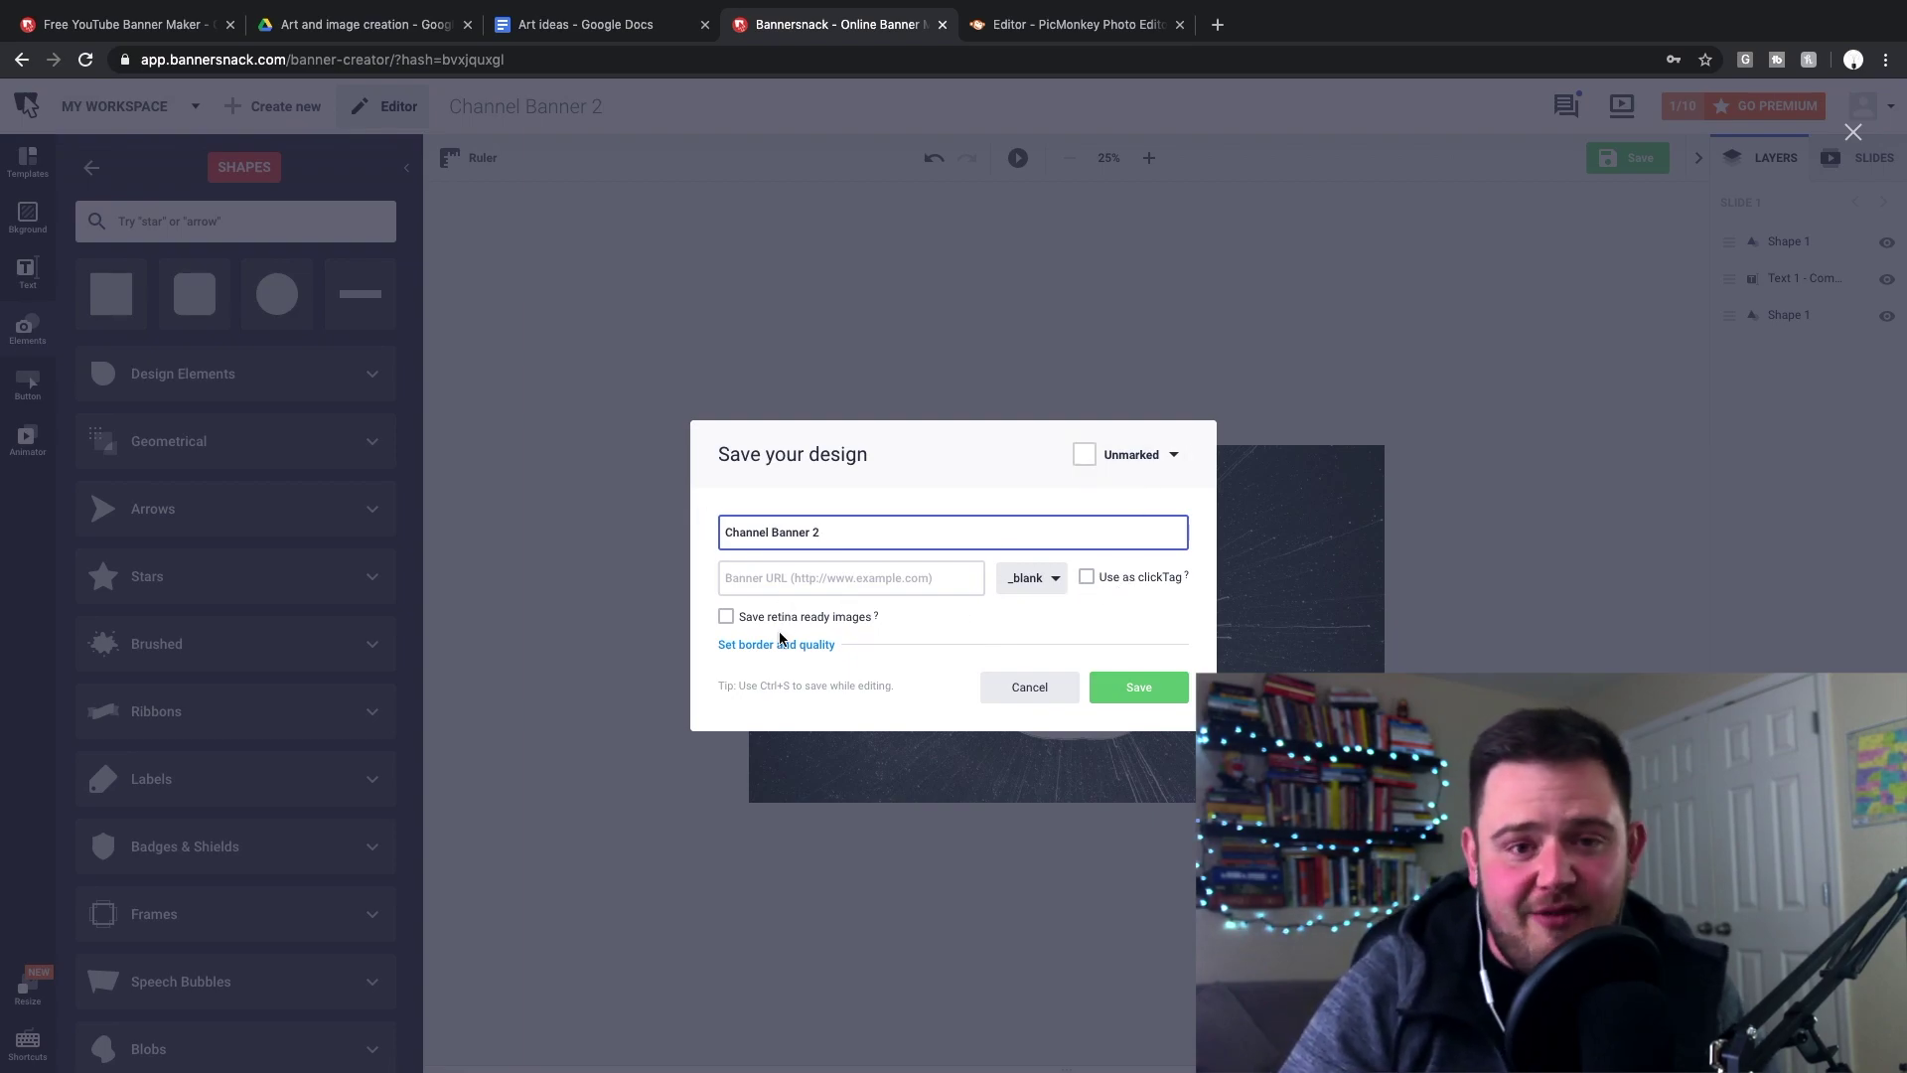
Step: Confirm saving the design under the name Channel Banner 2
left_click(1142, 688)
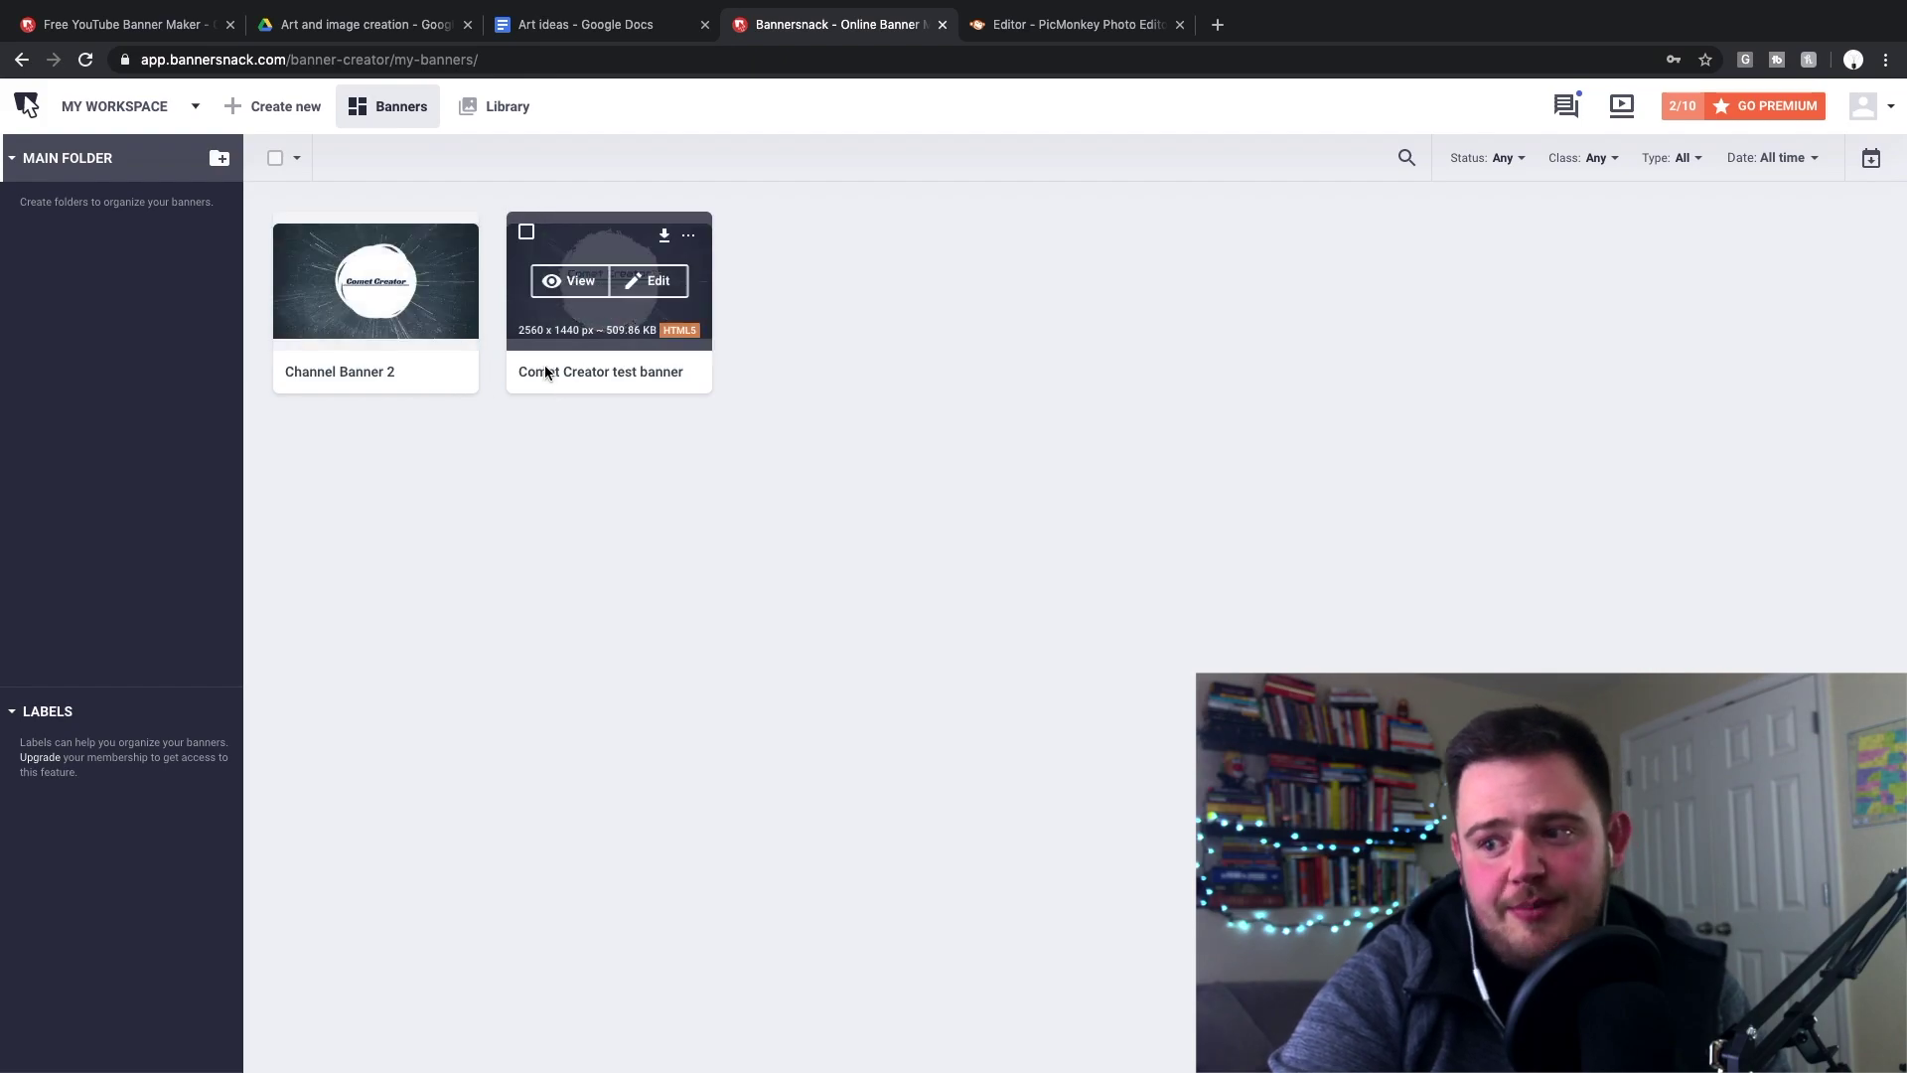
Step: Open the Channel Banner 2 details page and download it as a static JPG
mouse_move(431, 372)
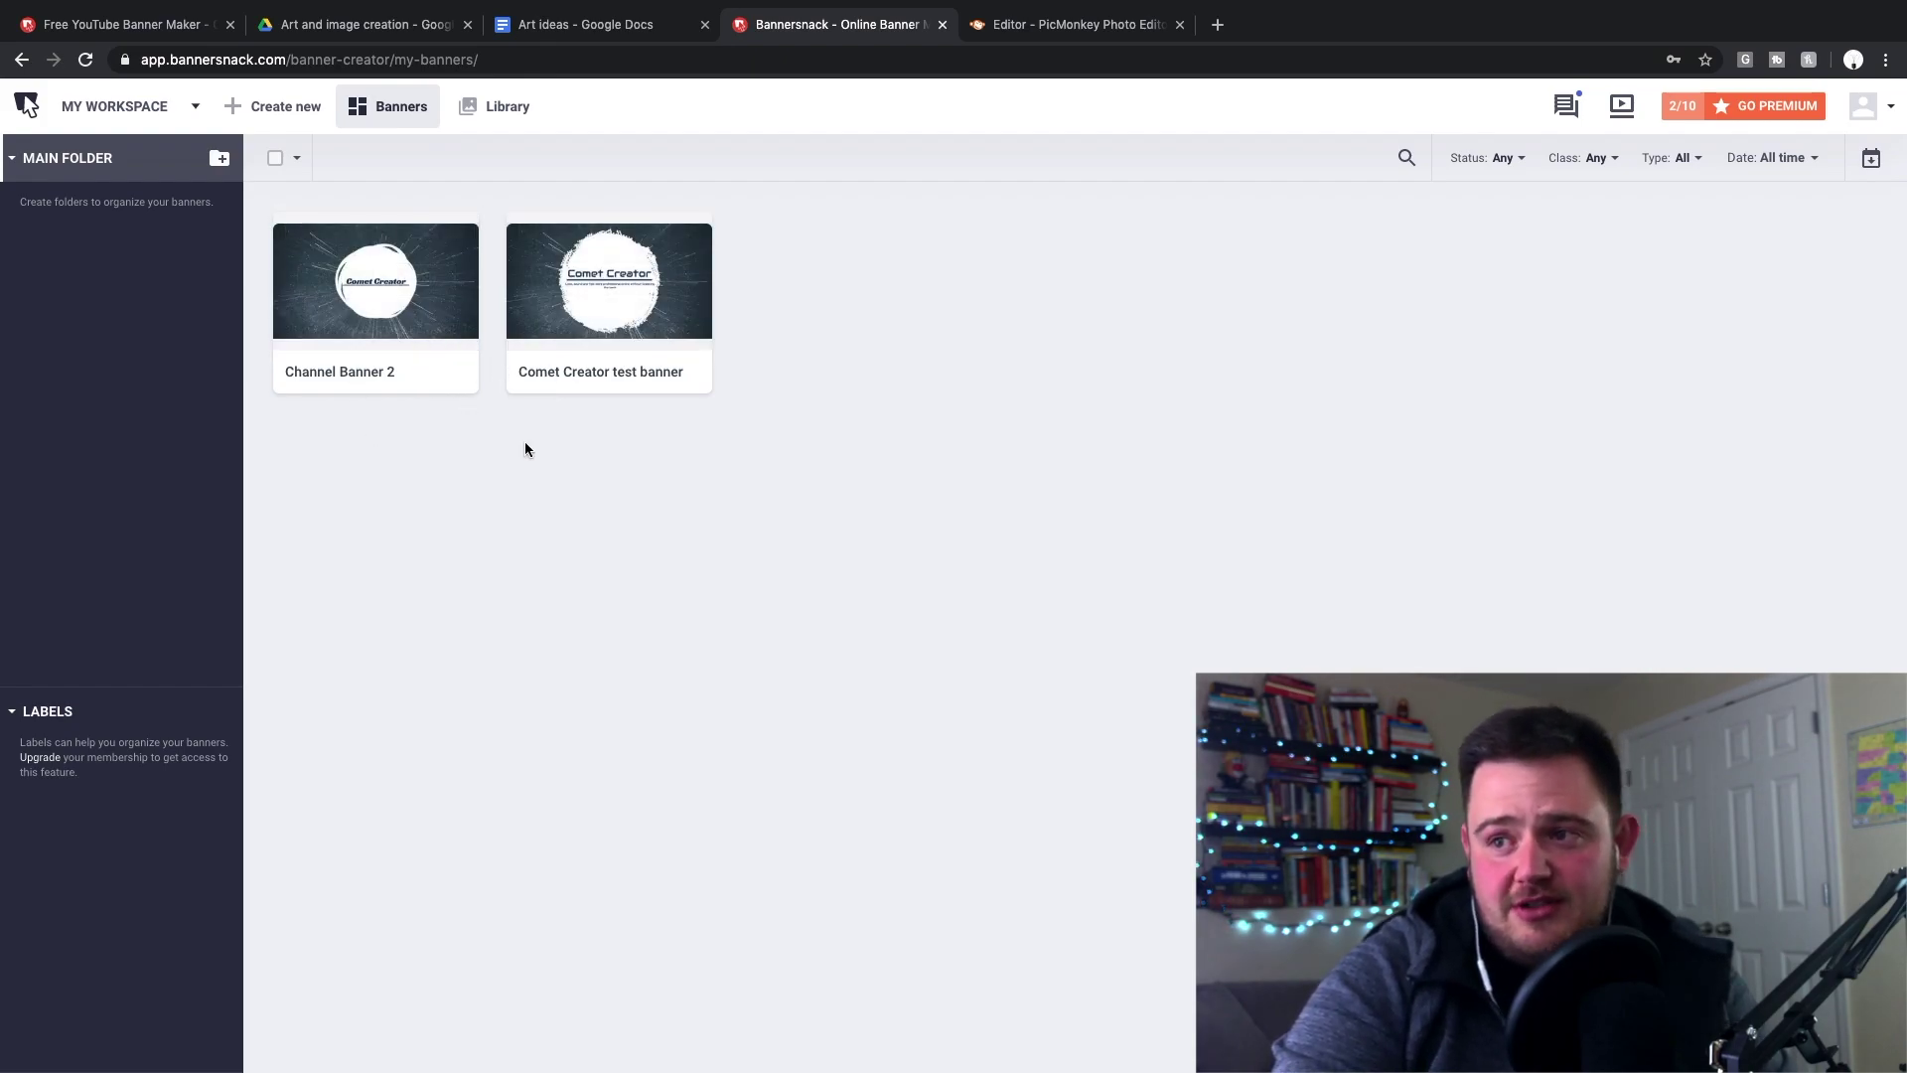
mouse_move(350, 331)
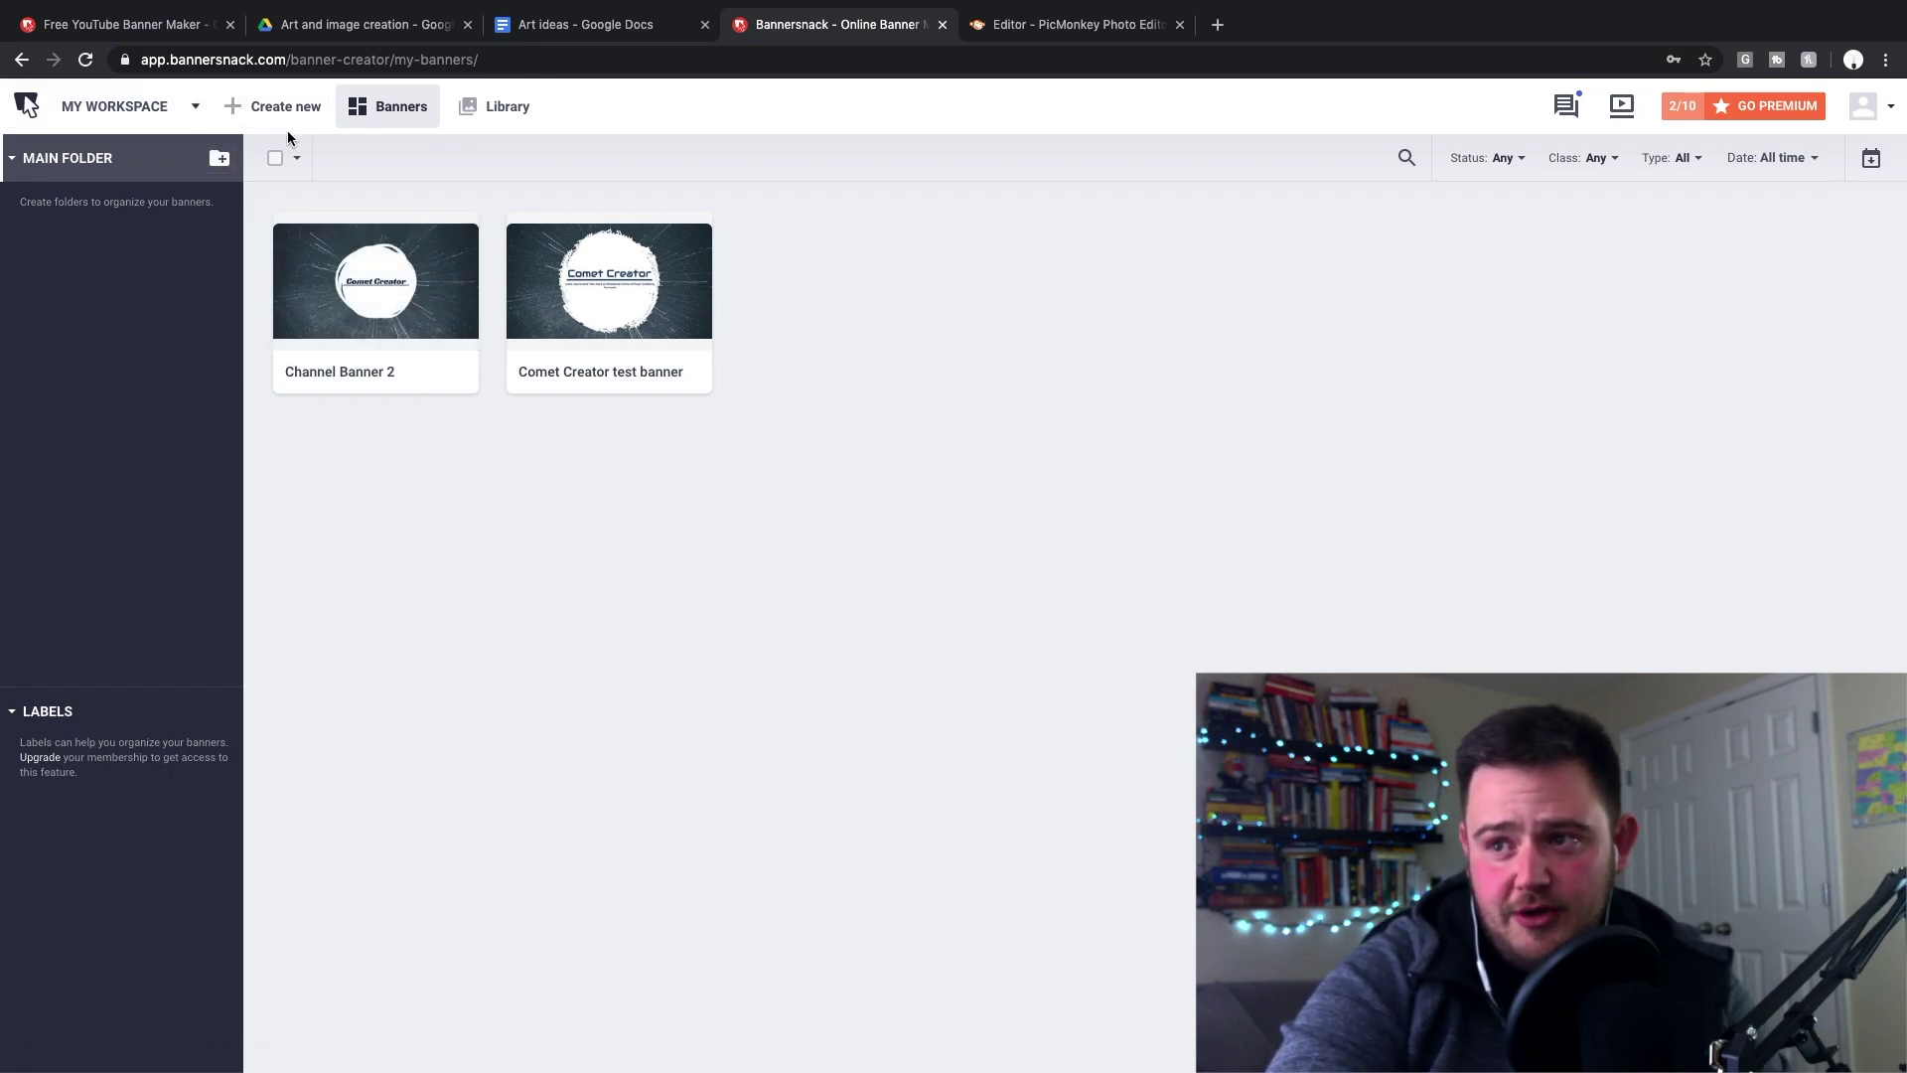
mouse_move(327, 284)
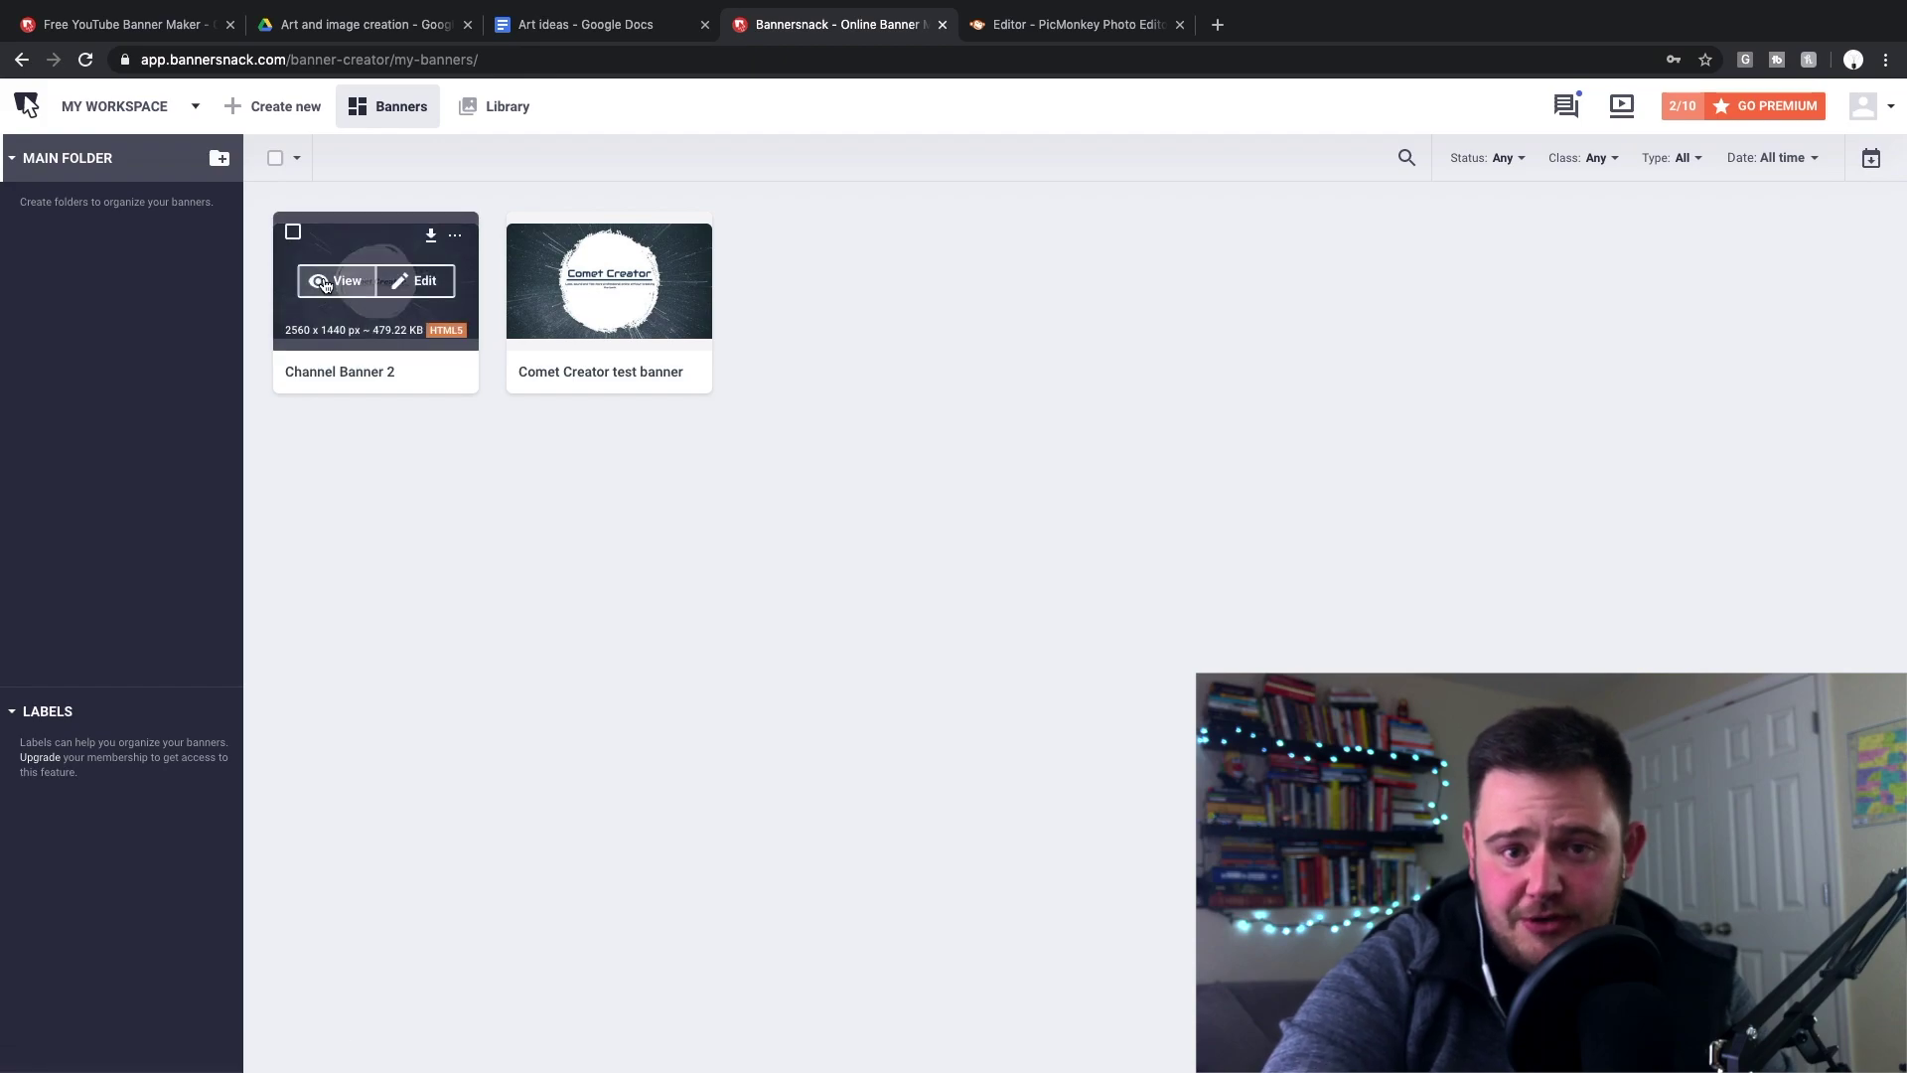
left_click(329, 282)
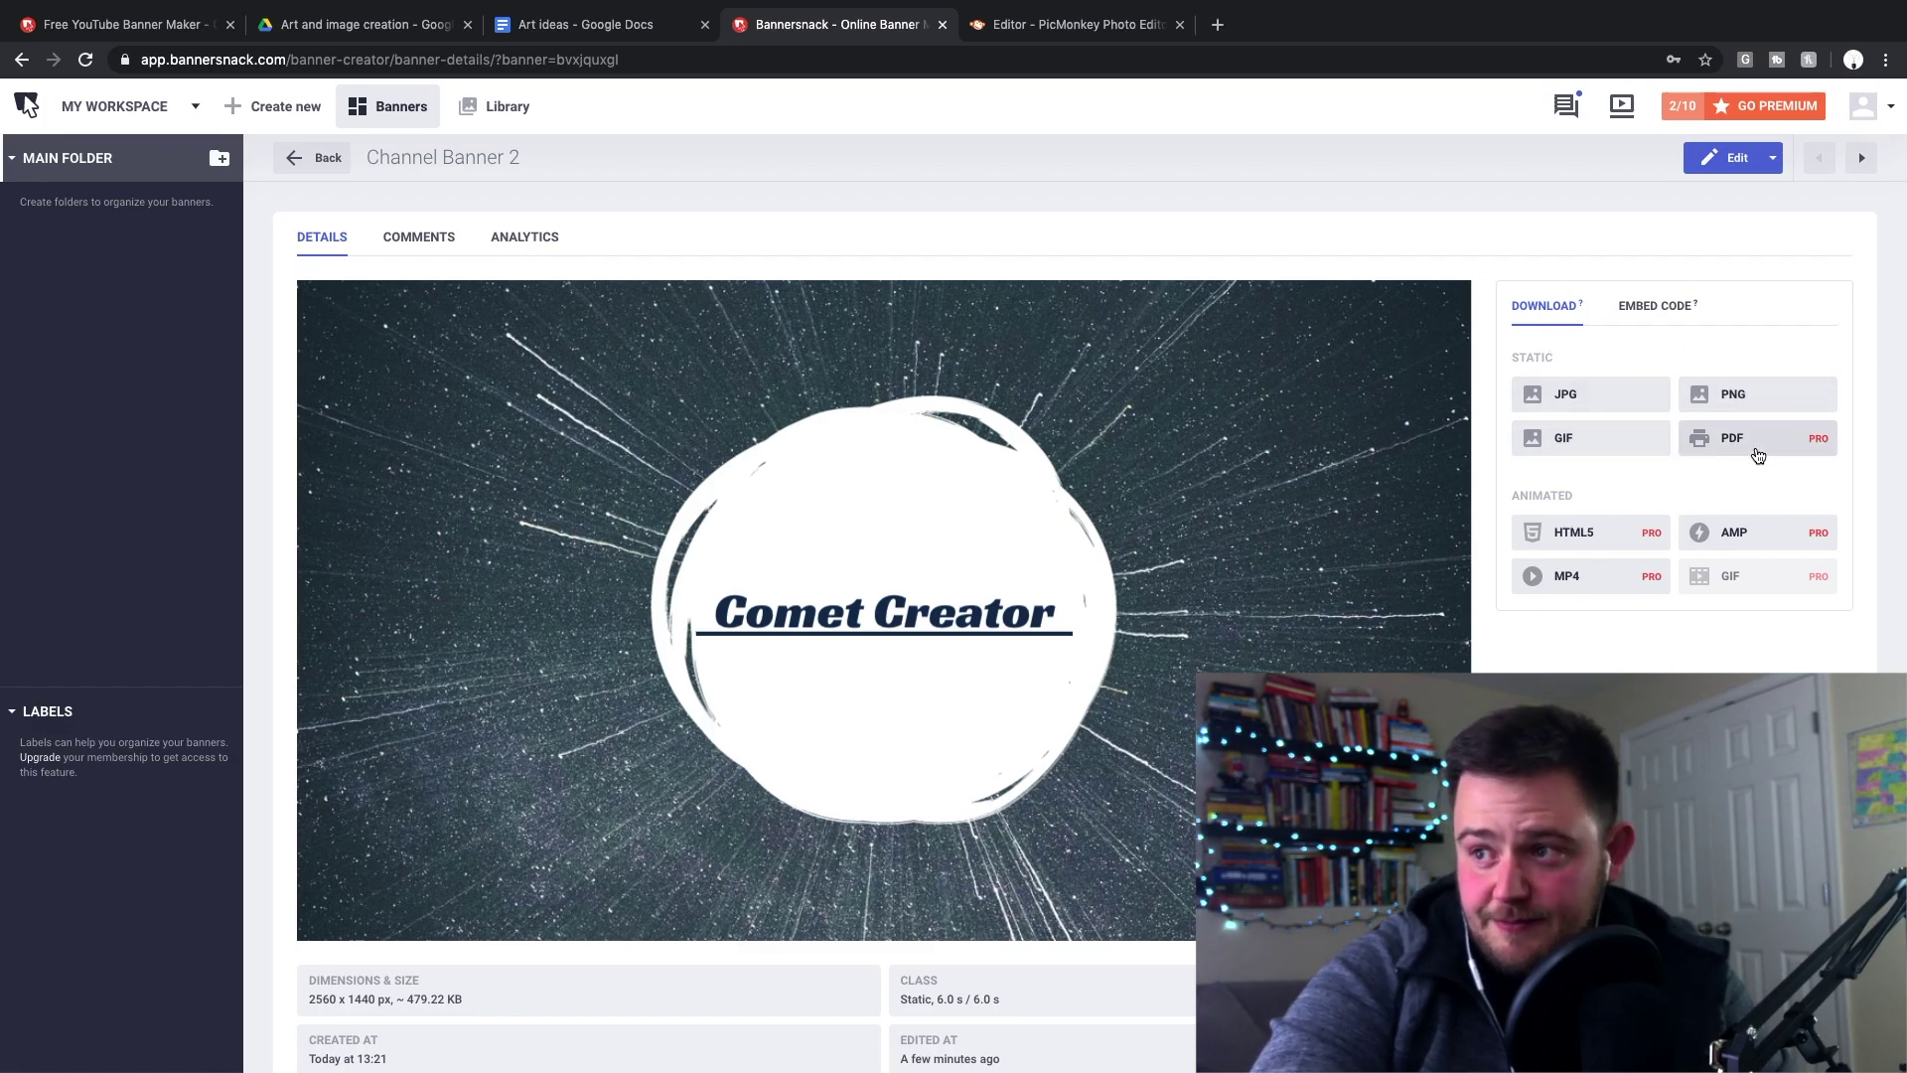
left_click(1526, 402)
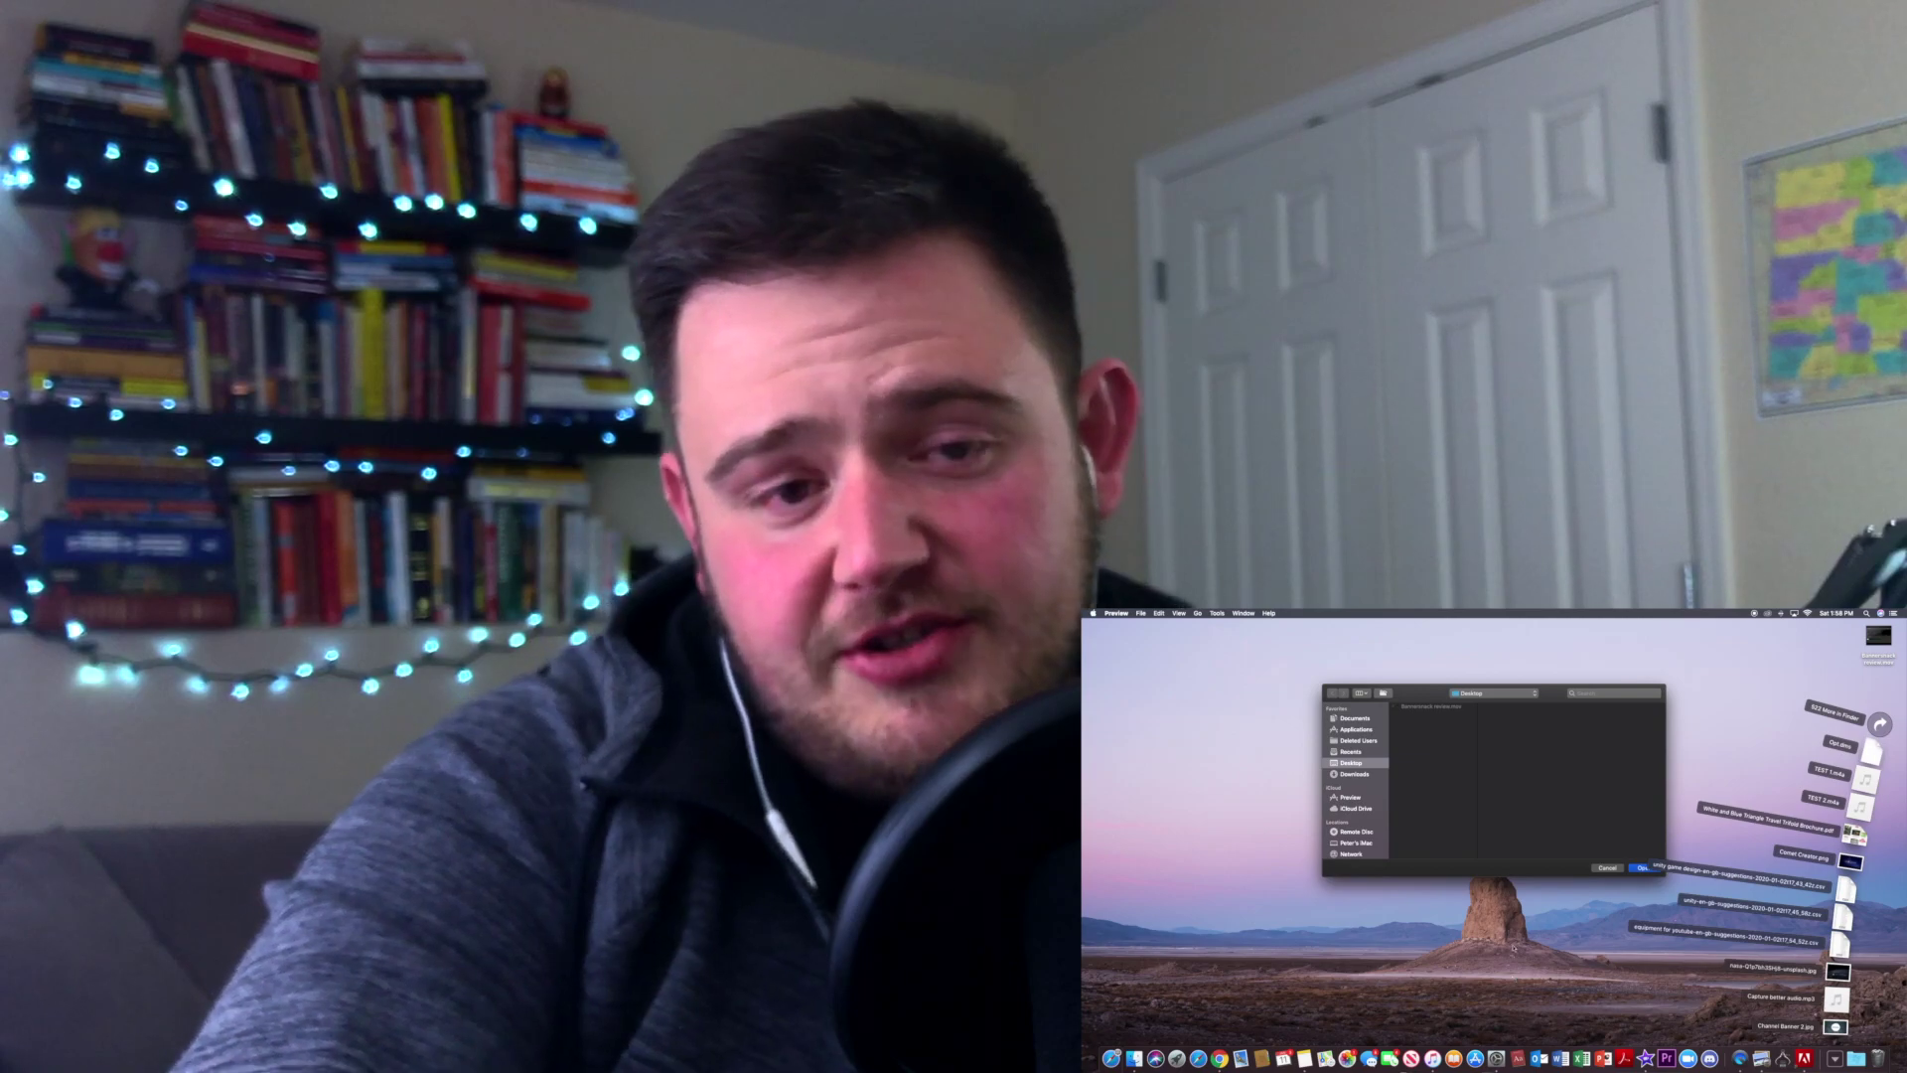